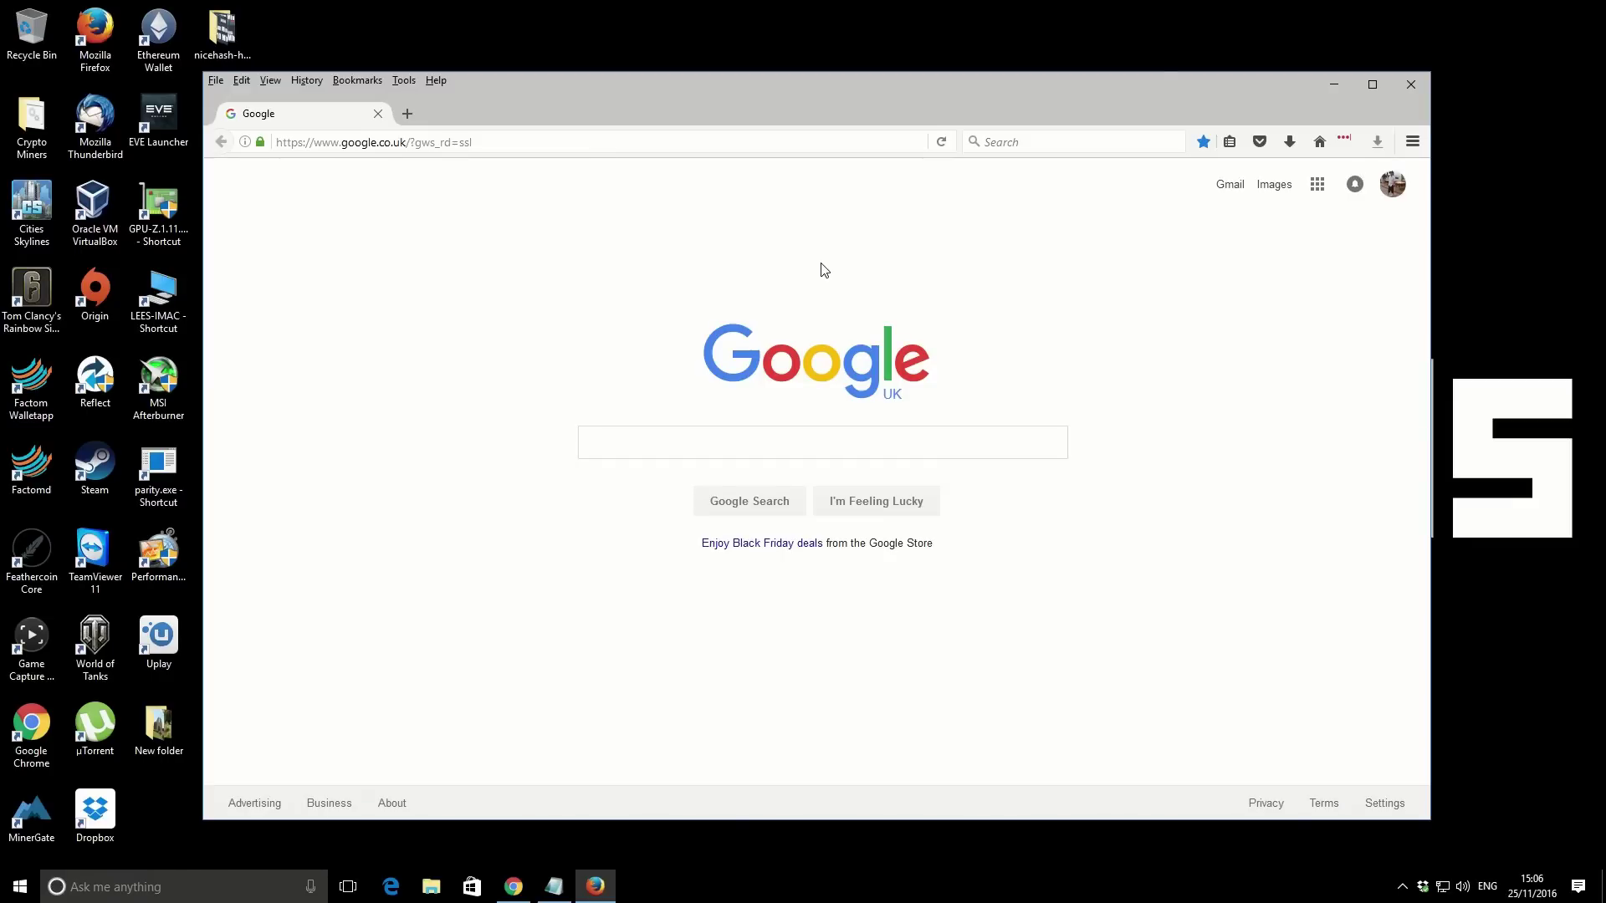
Search Google for 'storj share github'.
{"action": "left_click", "coordinate": [781, 442]}
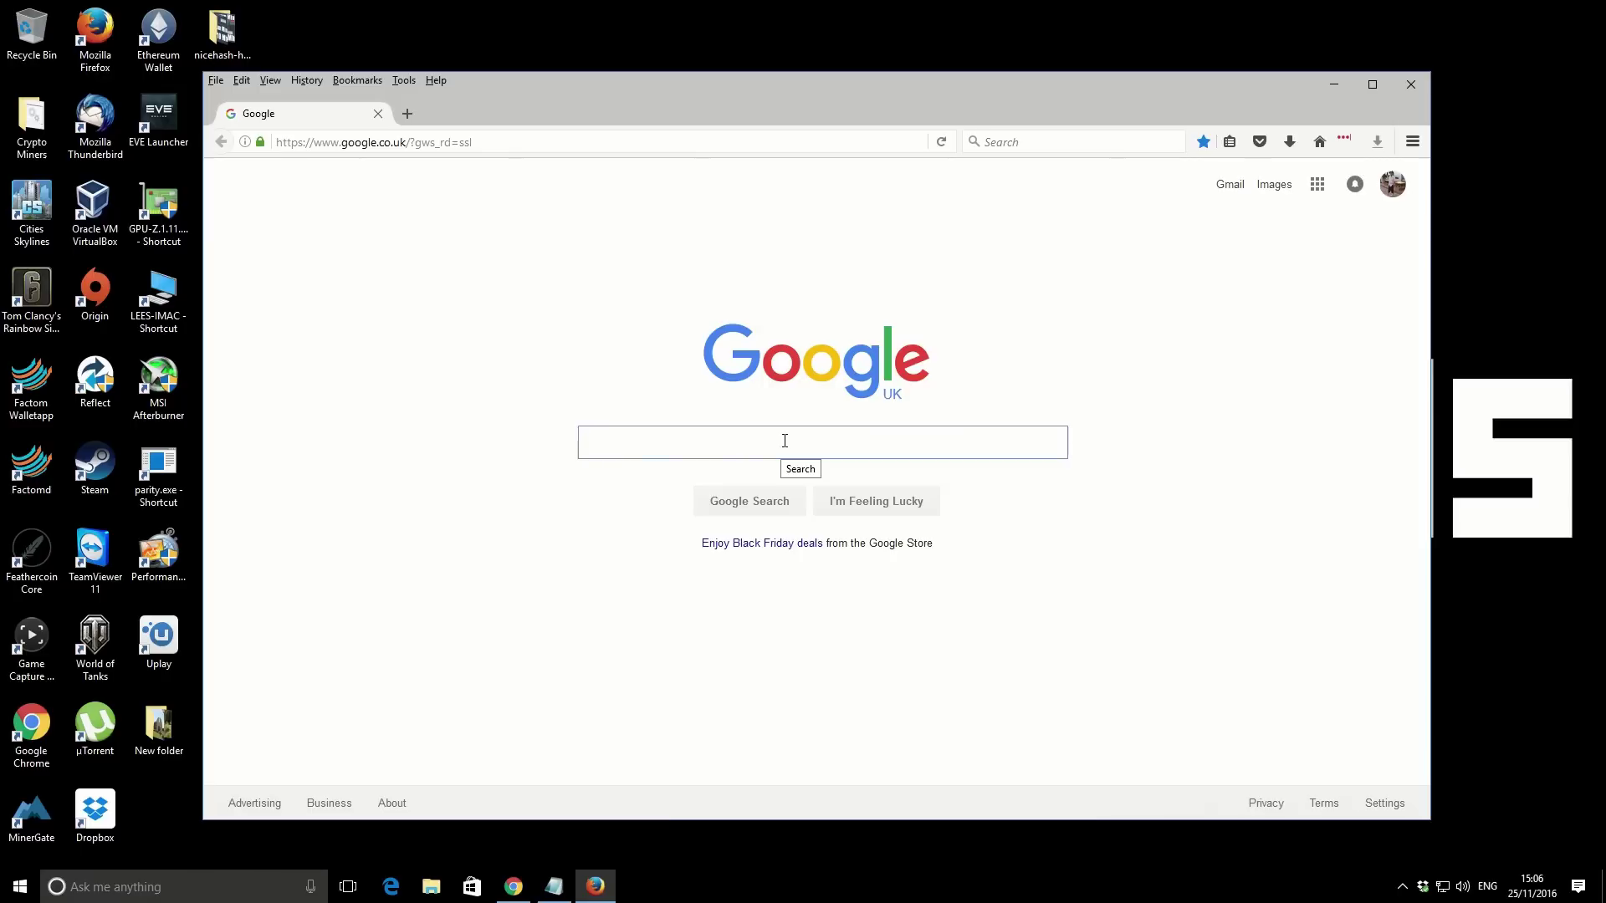
{"action": "type", "text": "st"}
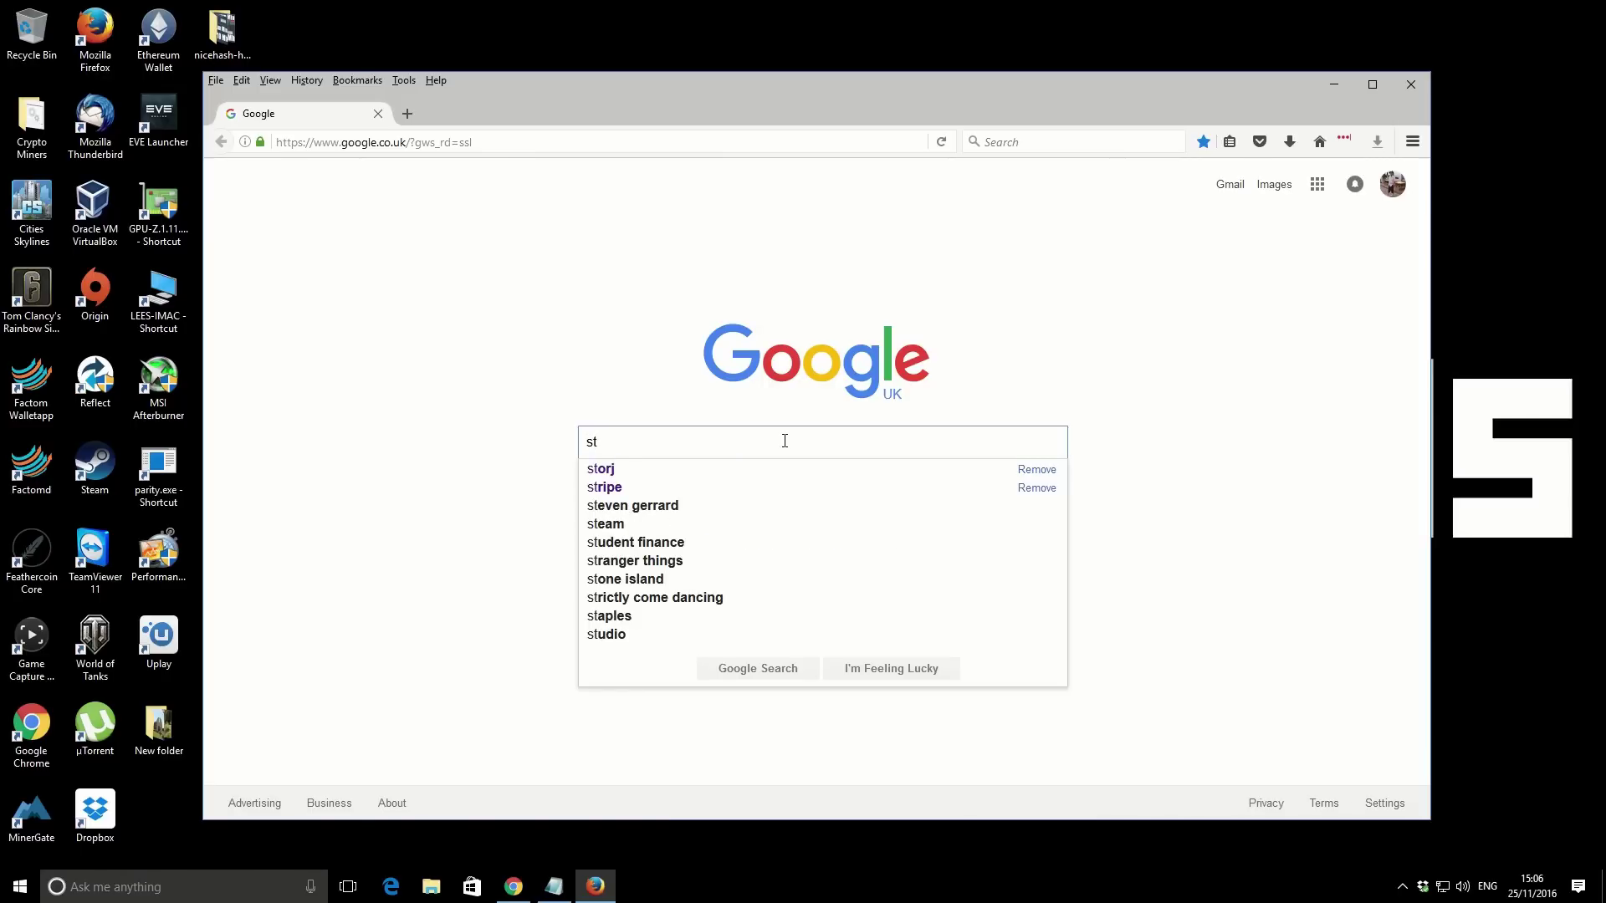
{"action": "type", "text": "orj share "}
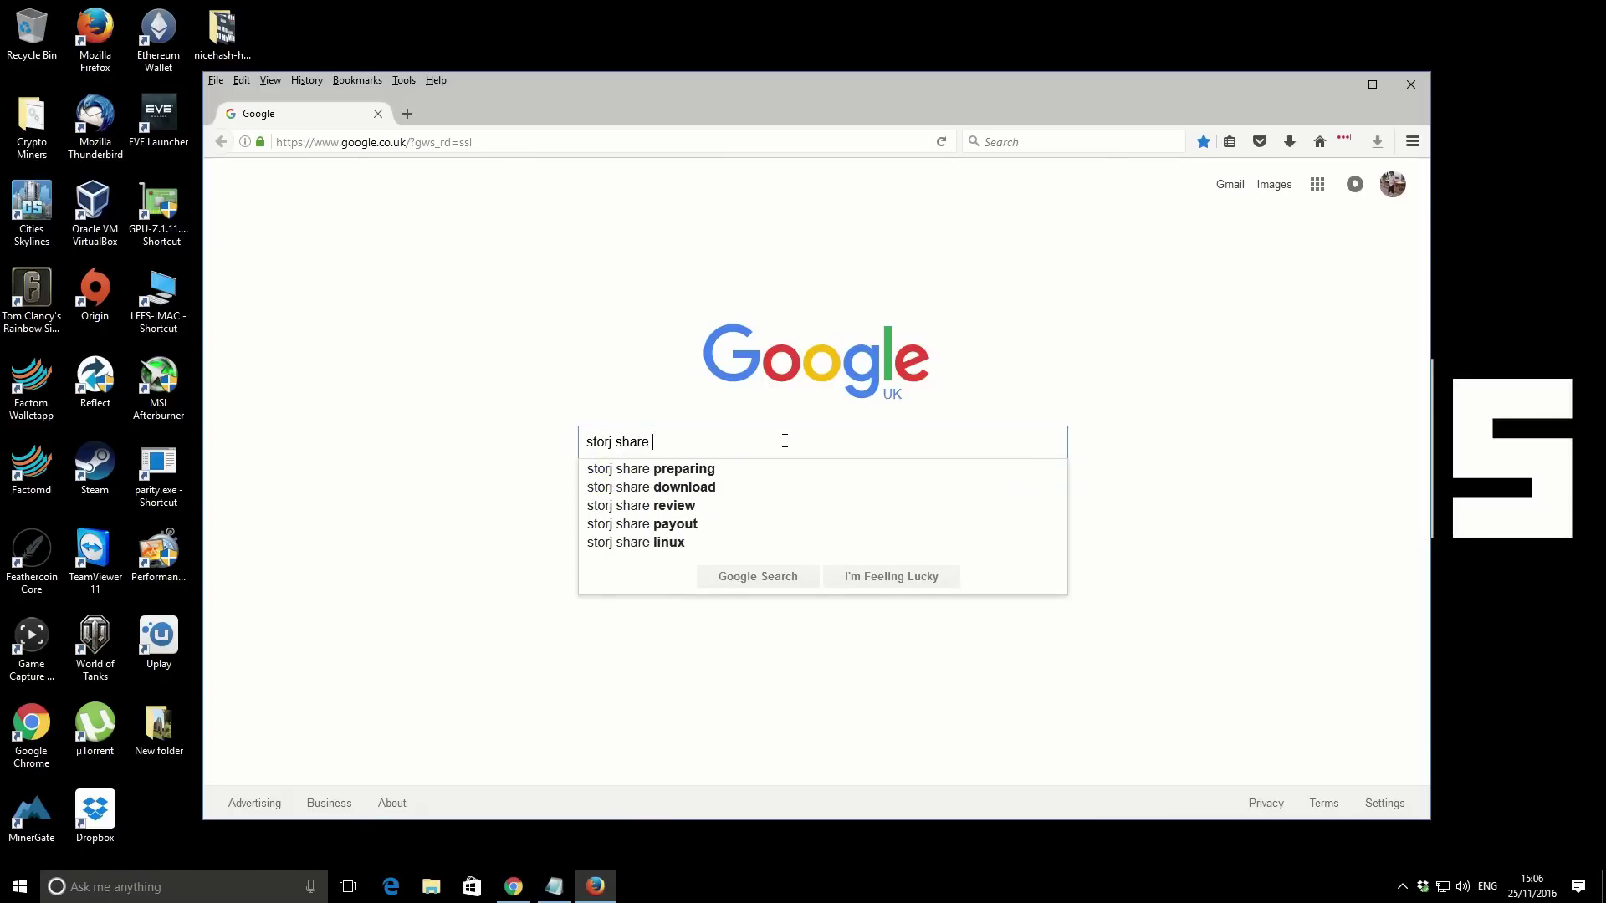
{"action": "type", "text": "git"}
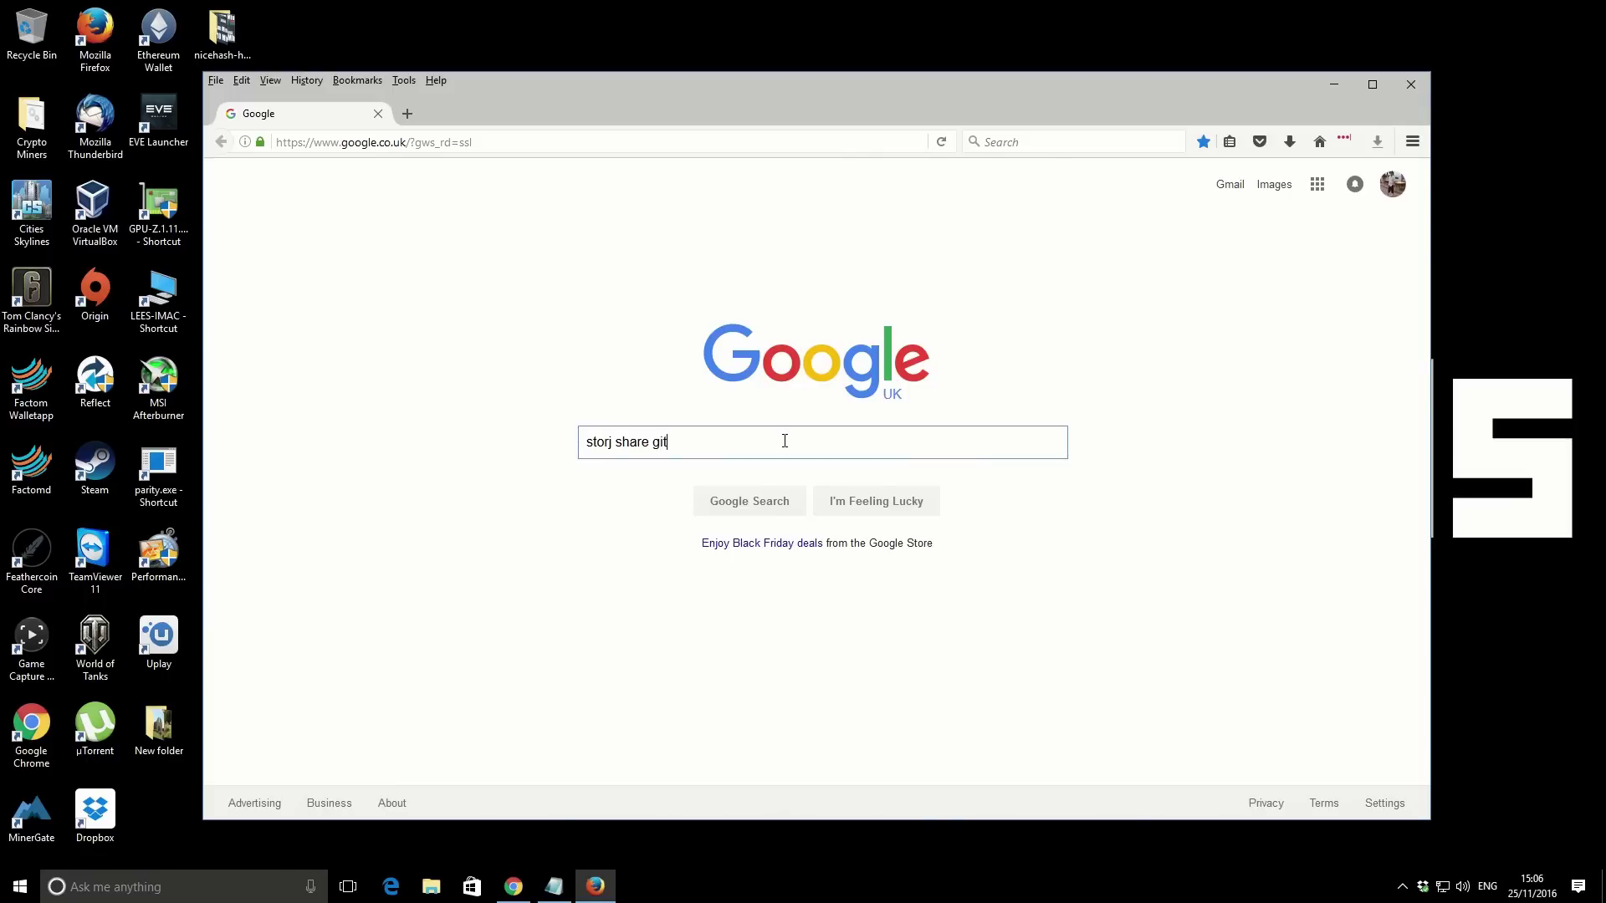
{"action": "type", "text": "hub"}
{"action": "key", "text": "Return"}
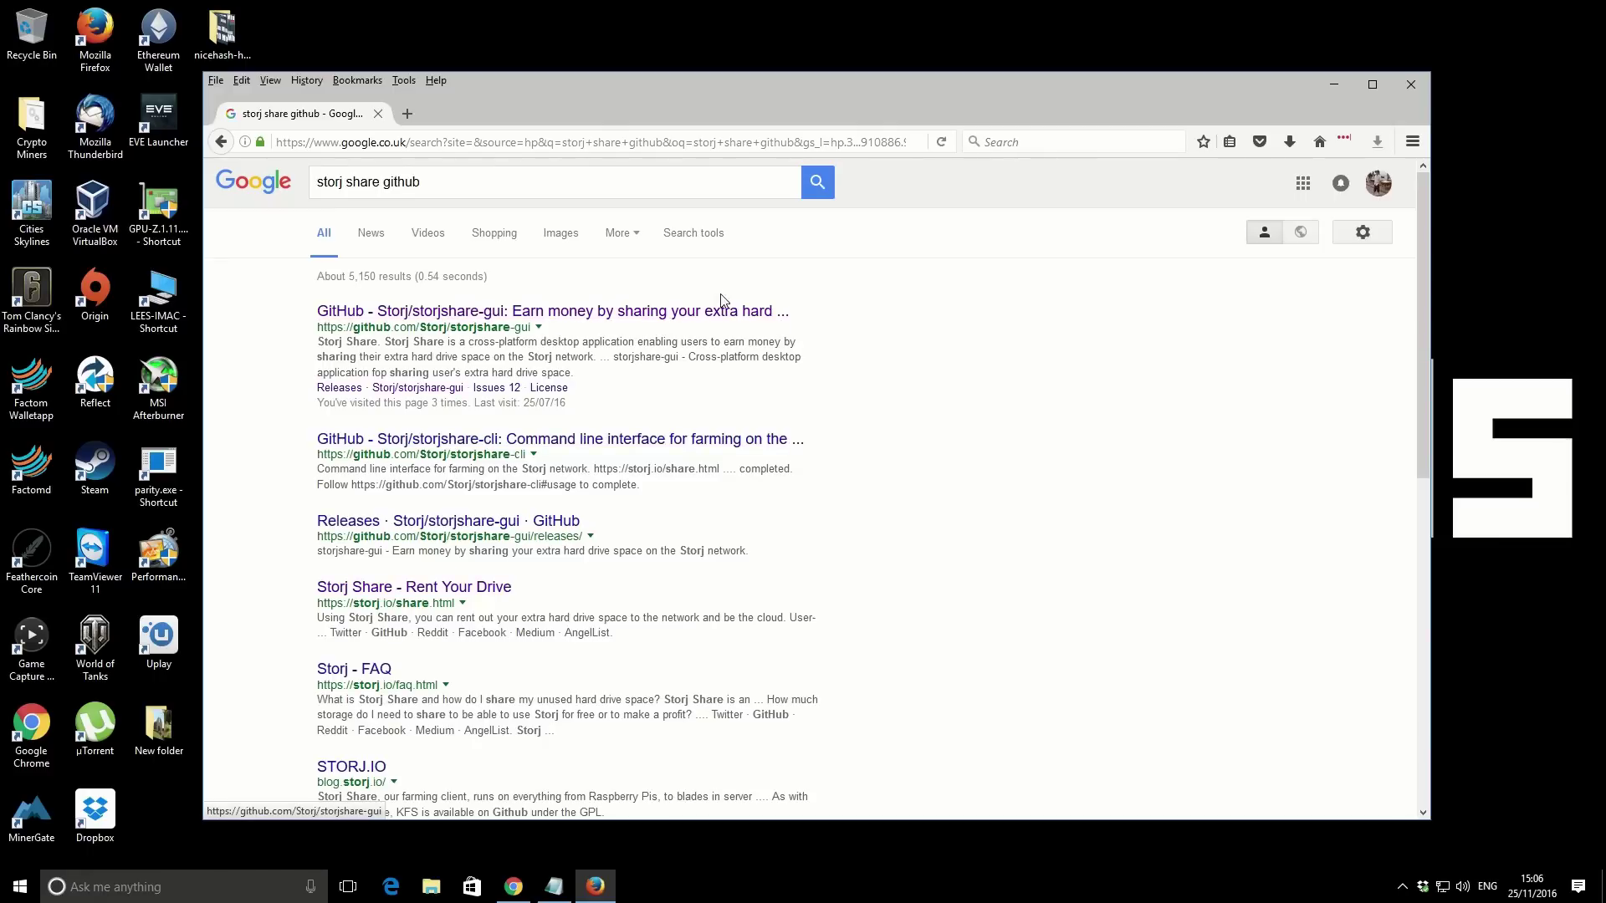
Download storjshare-gui.win64.exe from the v3.0.1 release of Storj/storjshare-gui.
{"action": "left_click", "coordinate": [663, 318]}
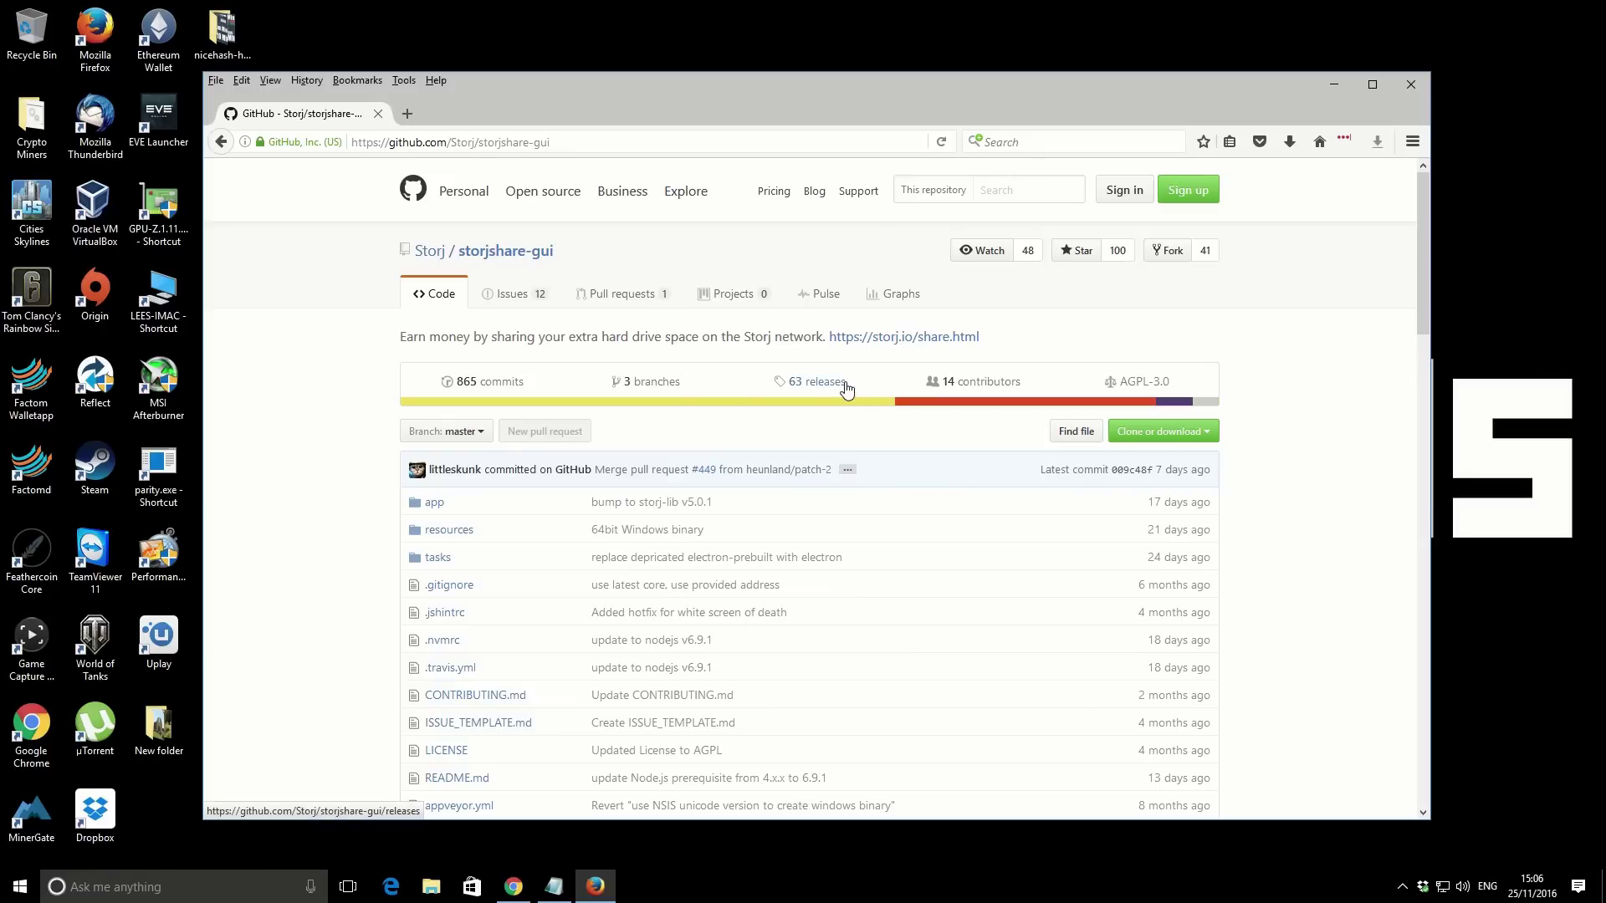
{"action": "left_click", "coordinate": [836, 383]}
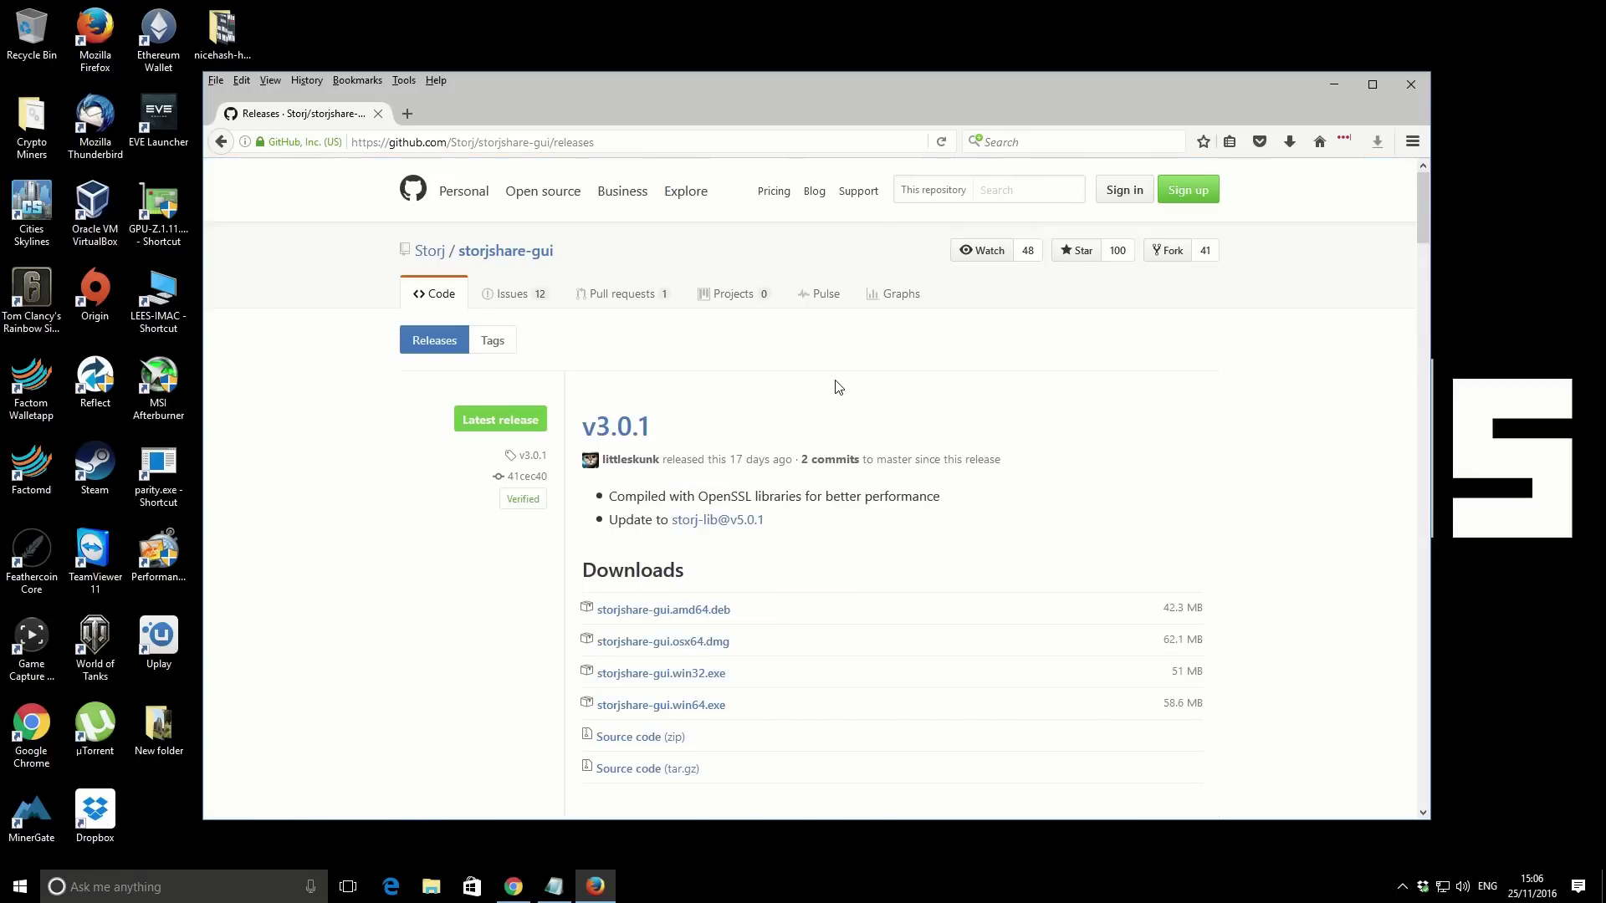
{"action": "scroll", "coordinate": [835, 384], "scroll_direction": "down", "scroll_amount": 2}
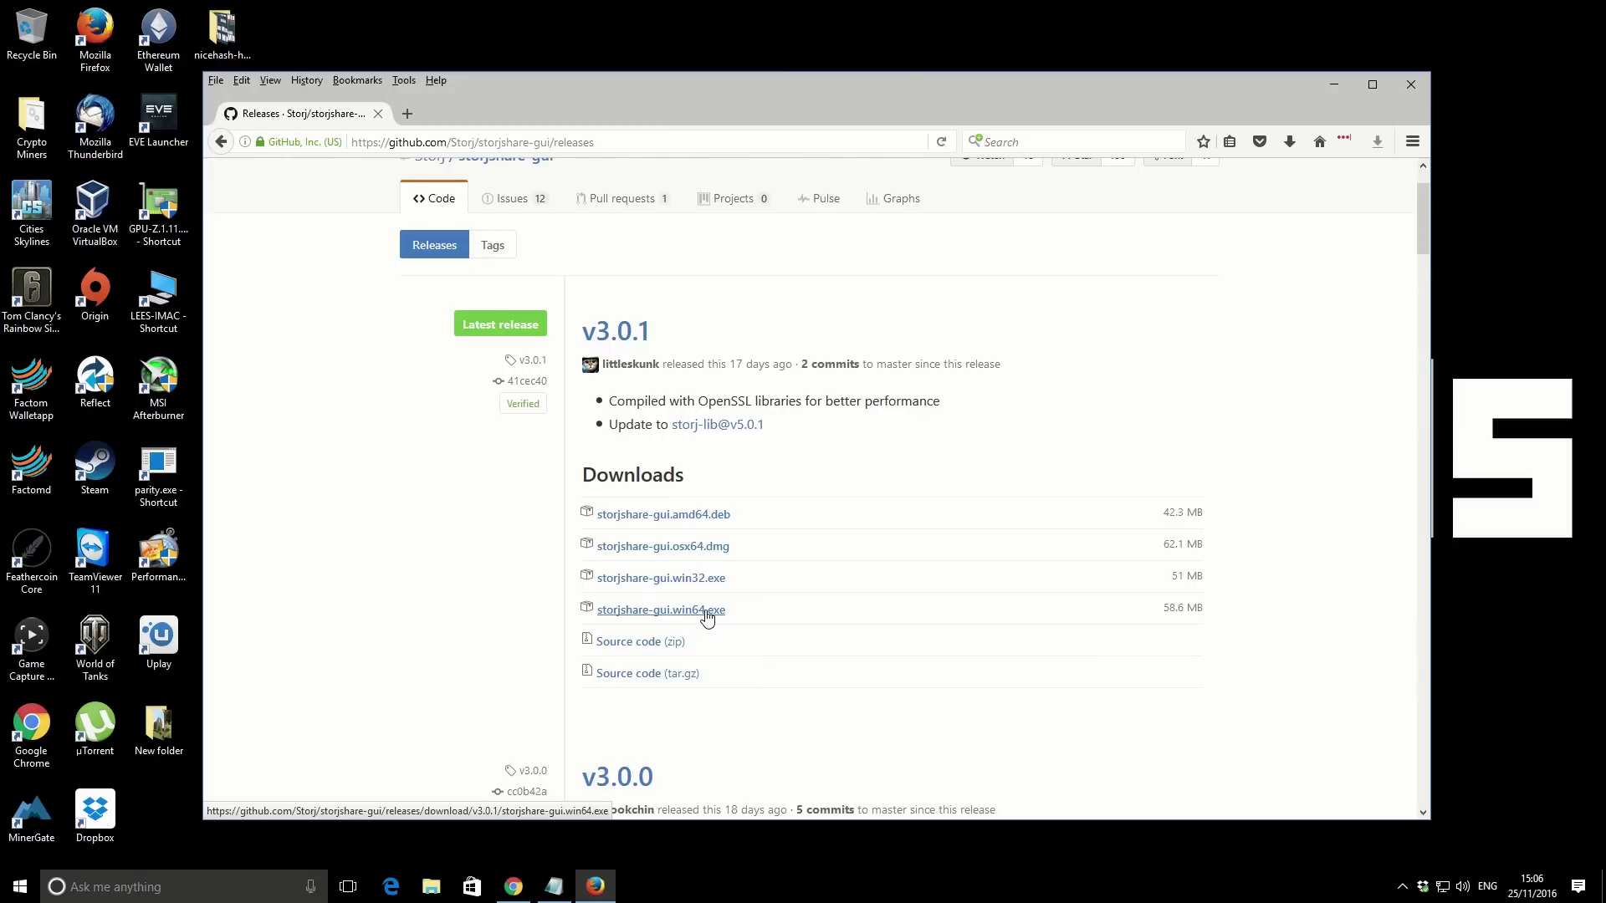
{"action": "left_click", "coordinate": [707, 618]}
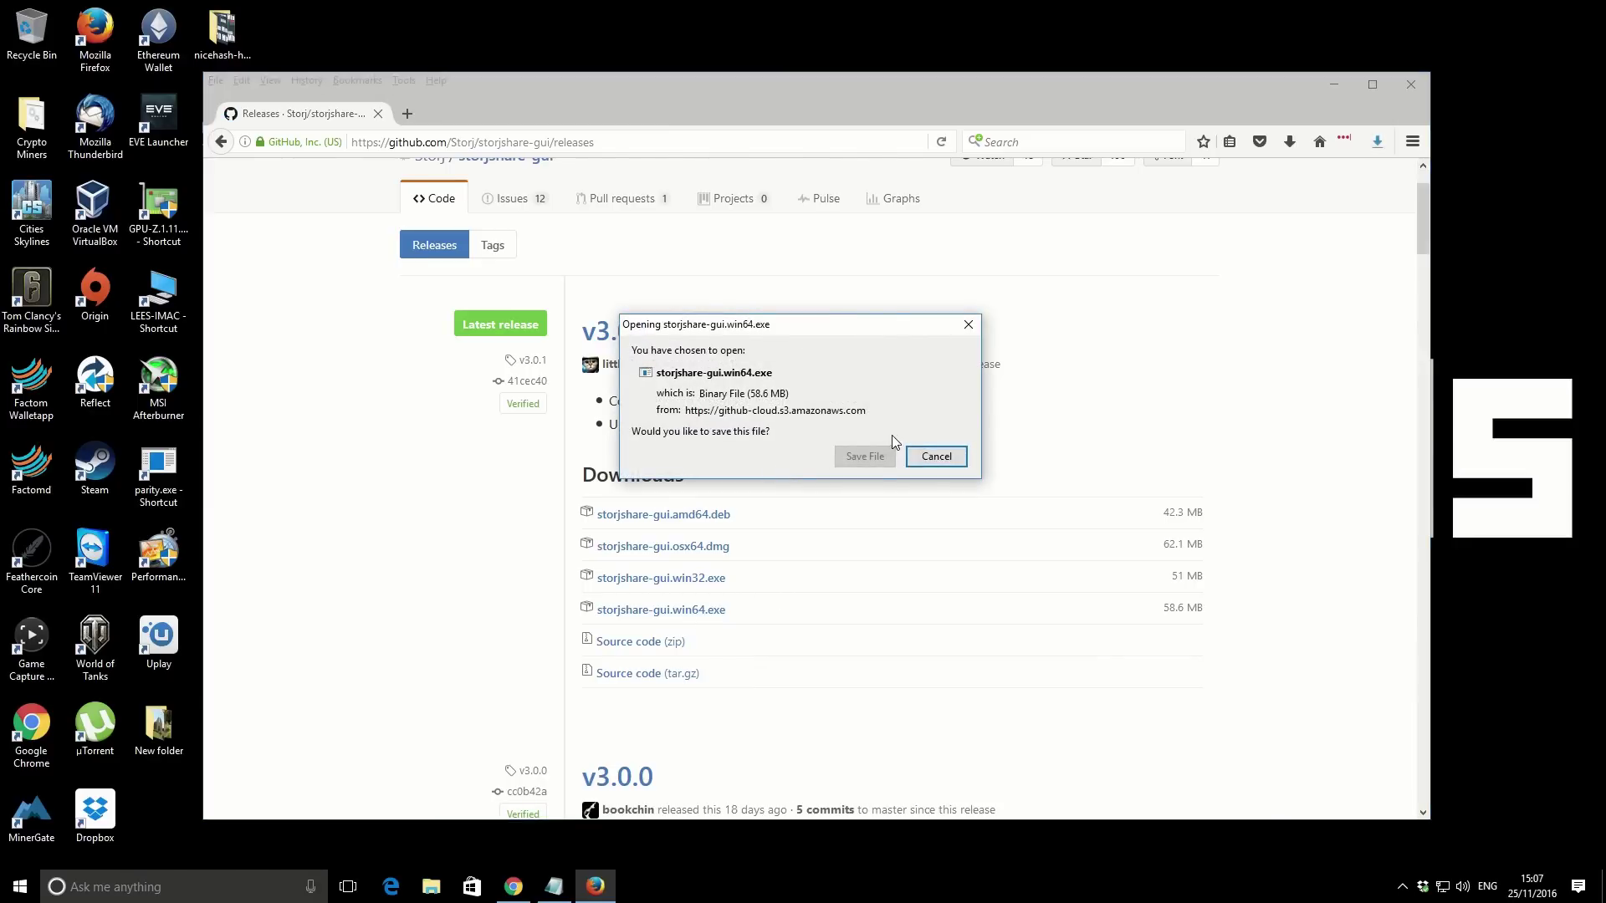
{"action": "left_click", "coordinate": [872, 456]}
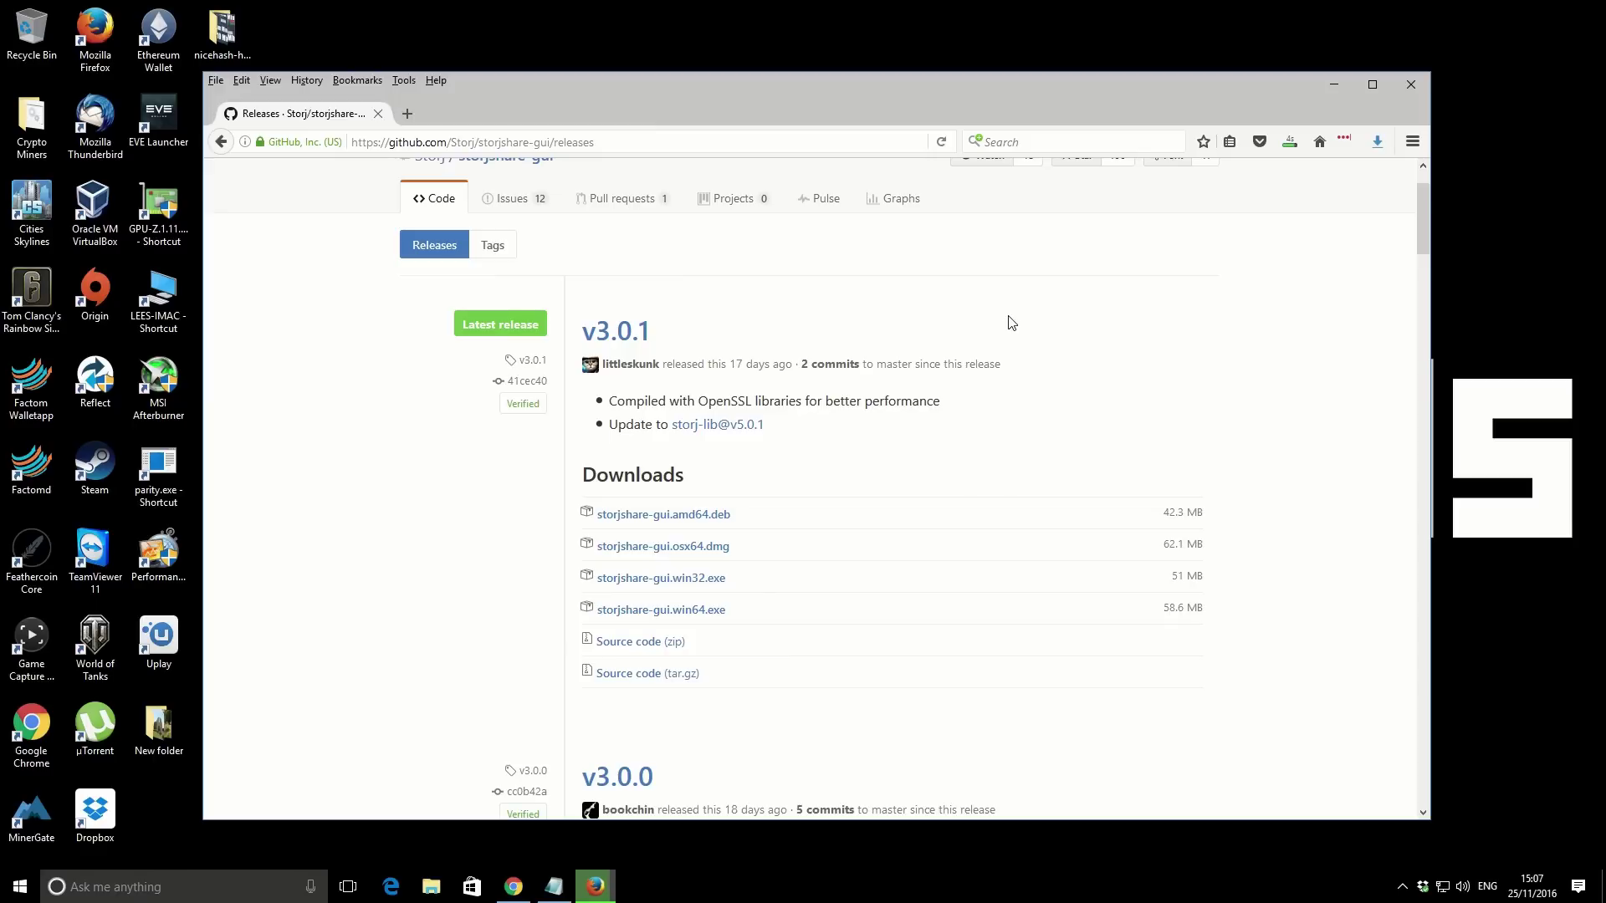
Open the Downloads folder and launch storjshare-gui.win64(1).exe.
{"action": "left_click", "coordinate": [1287, 144]}
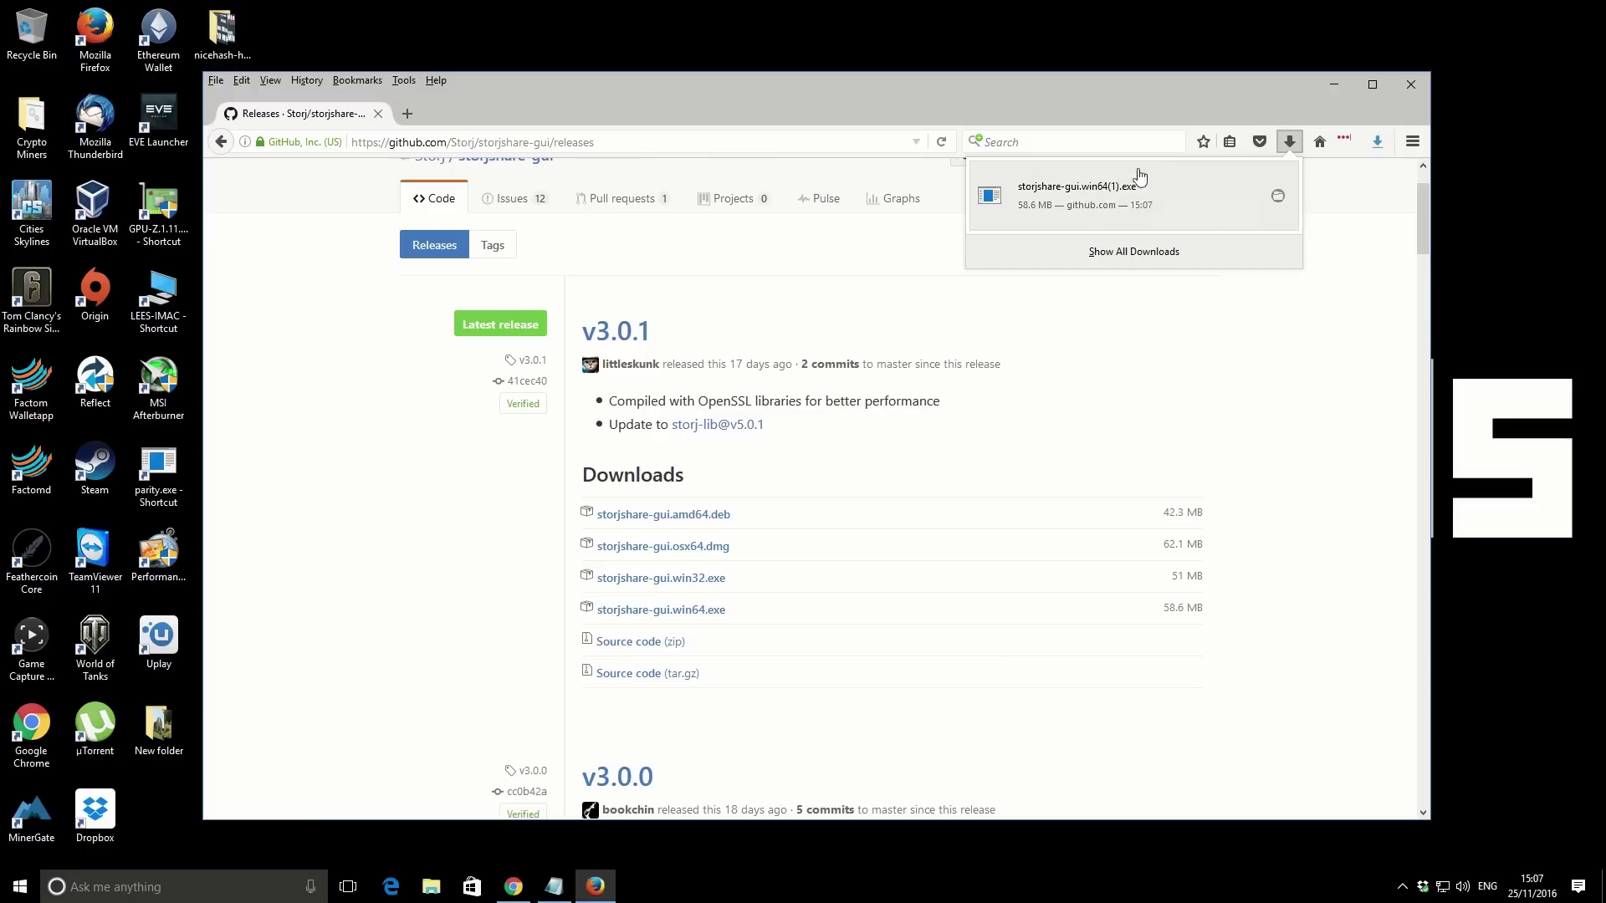
{"action": "left_click", "coordinate": [1278, 198]}
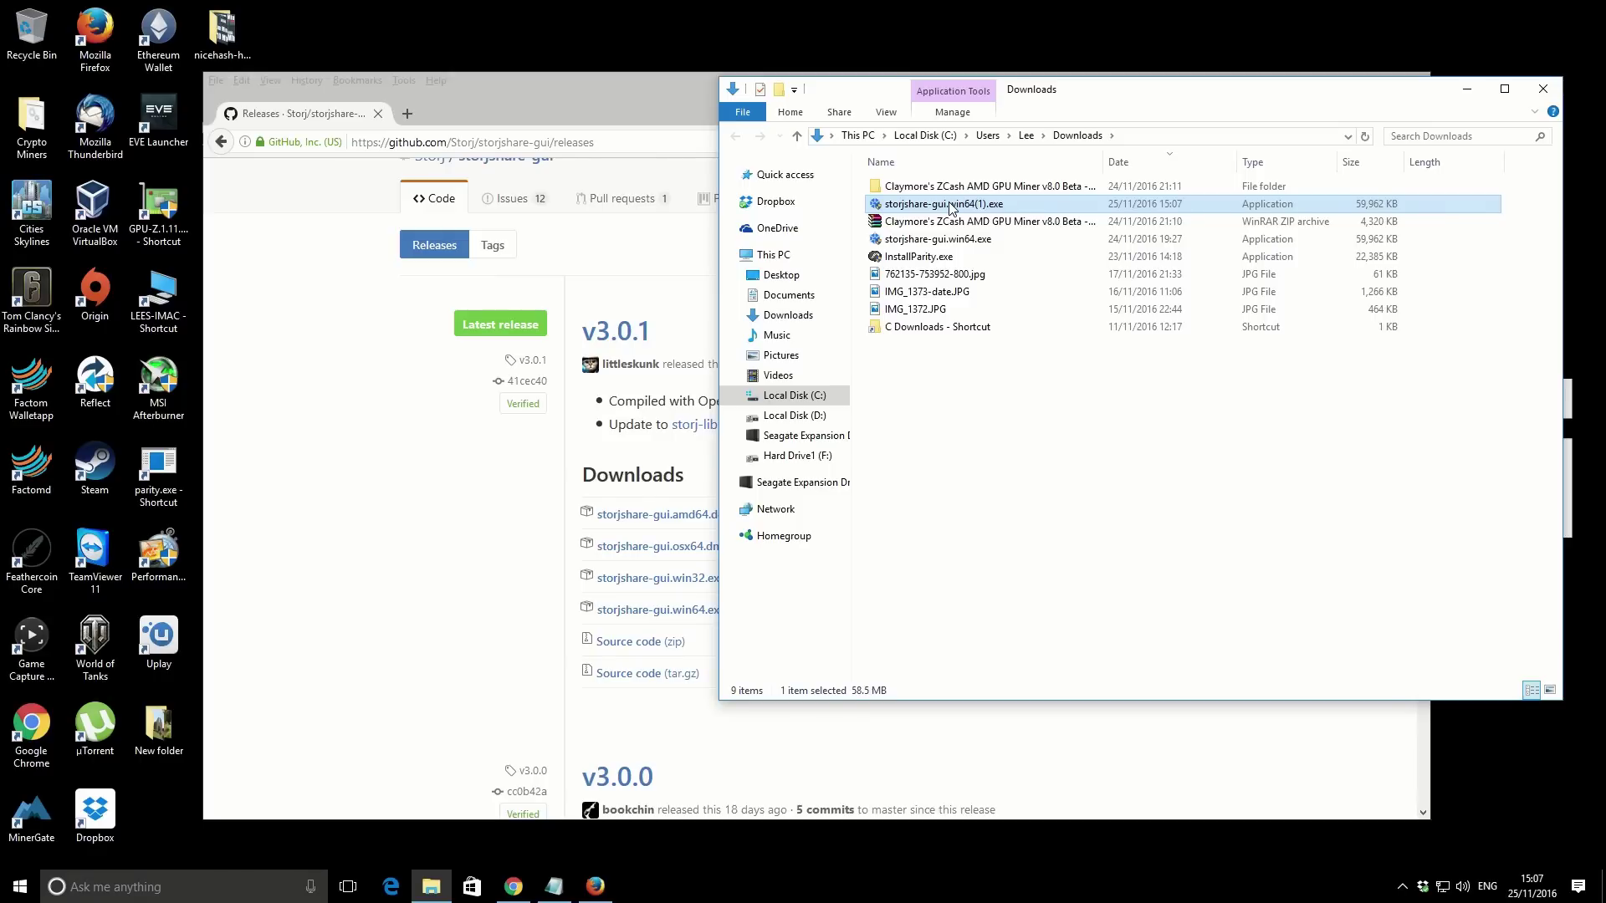
{"action": "double_click", "coordinate": [951, 205]}
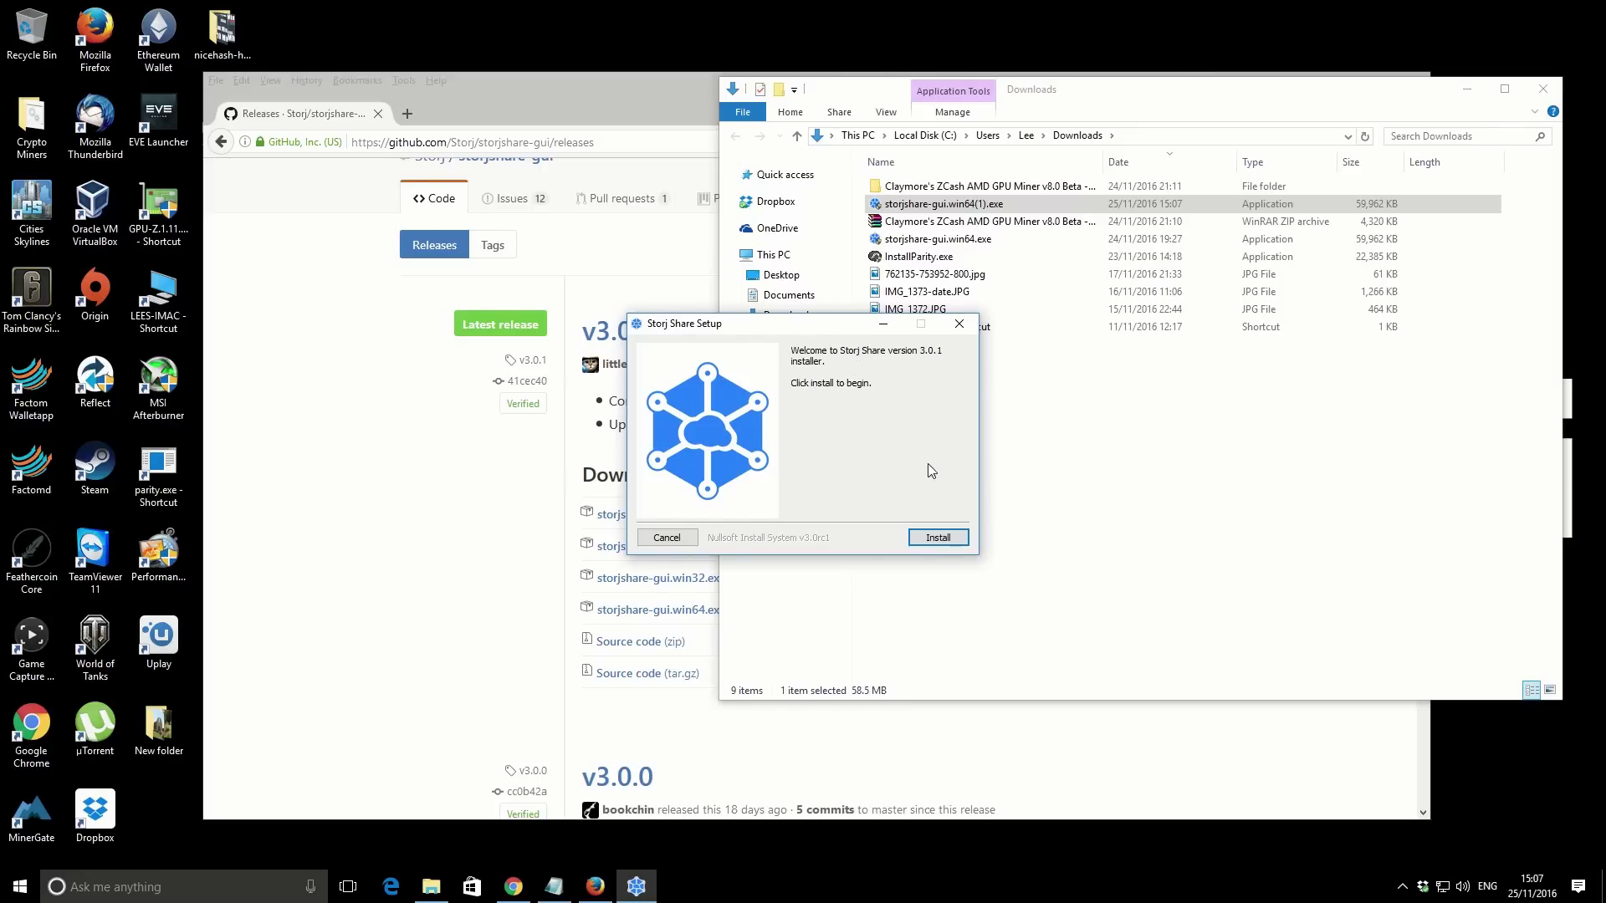
Install Storj Share 3.0.1 and close the finished installer.
{"action": "left_click", "coordinate": [931, 542]}
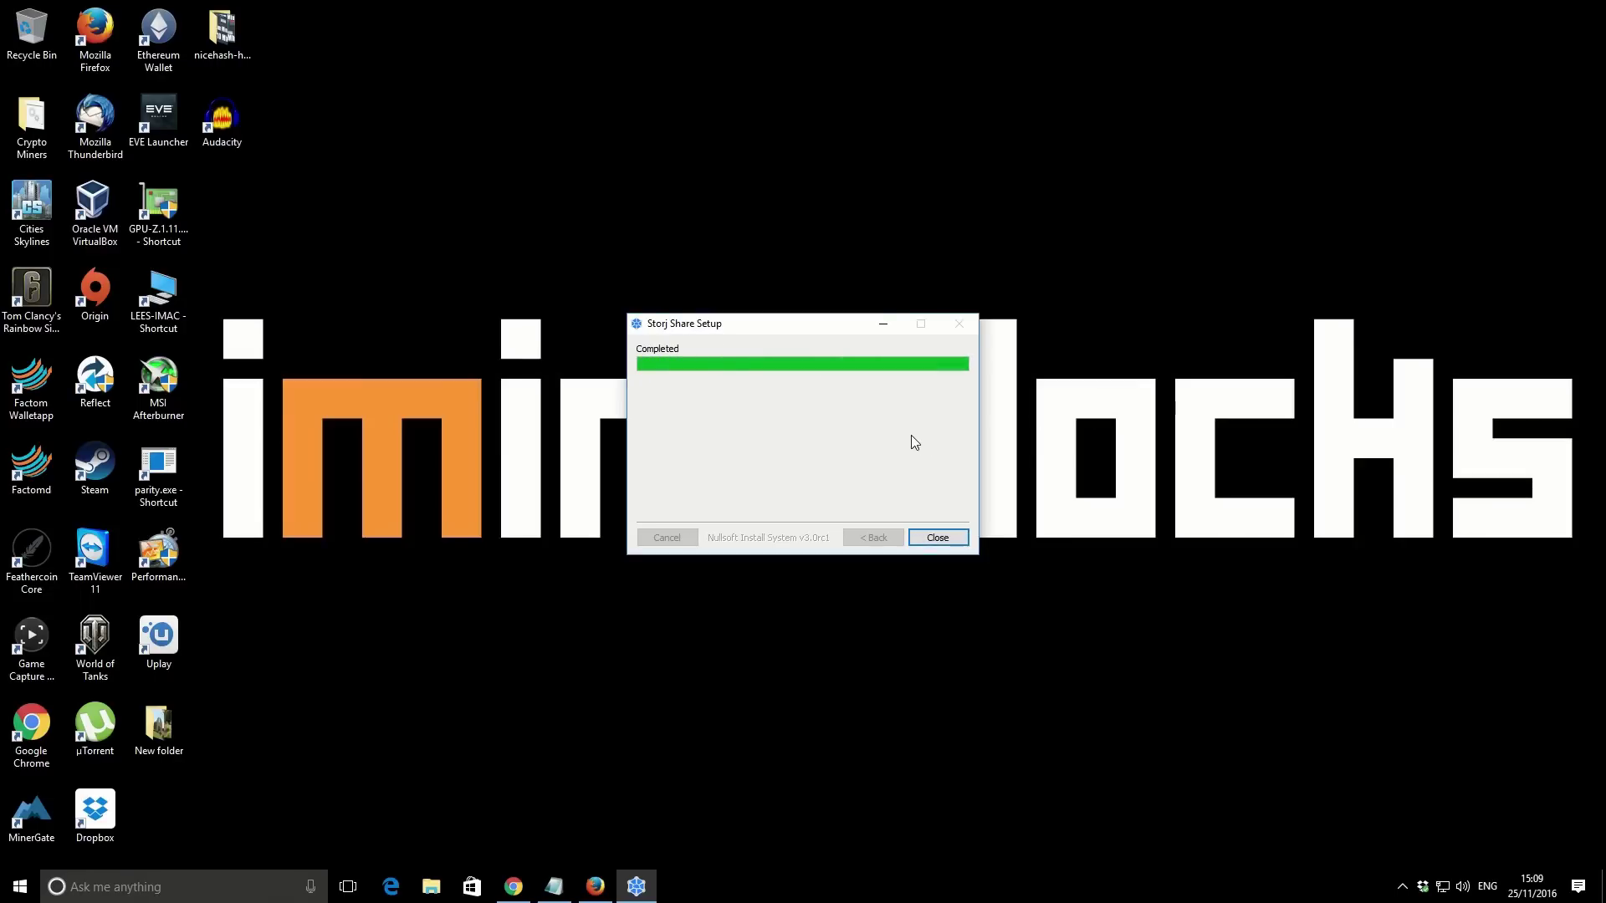
{"action": "left_click", "coordinate": [938, 537]}
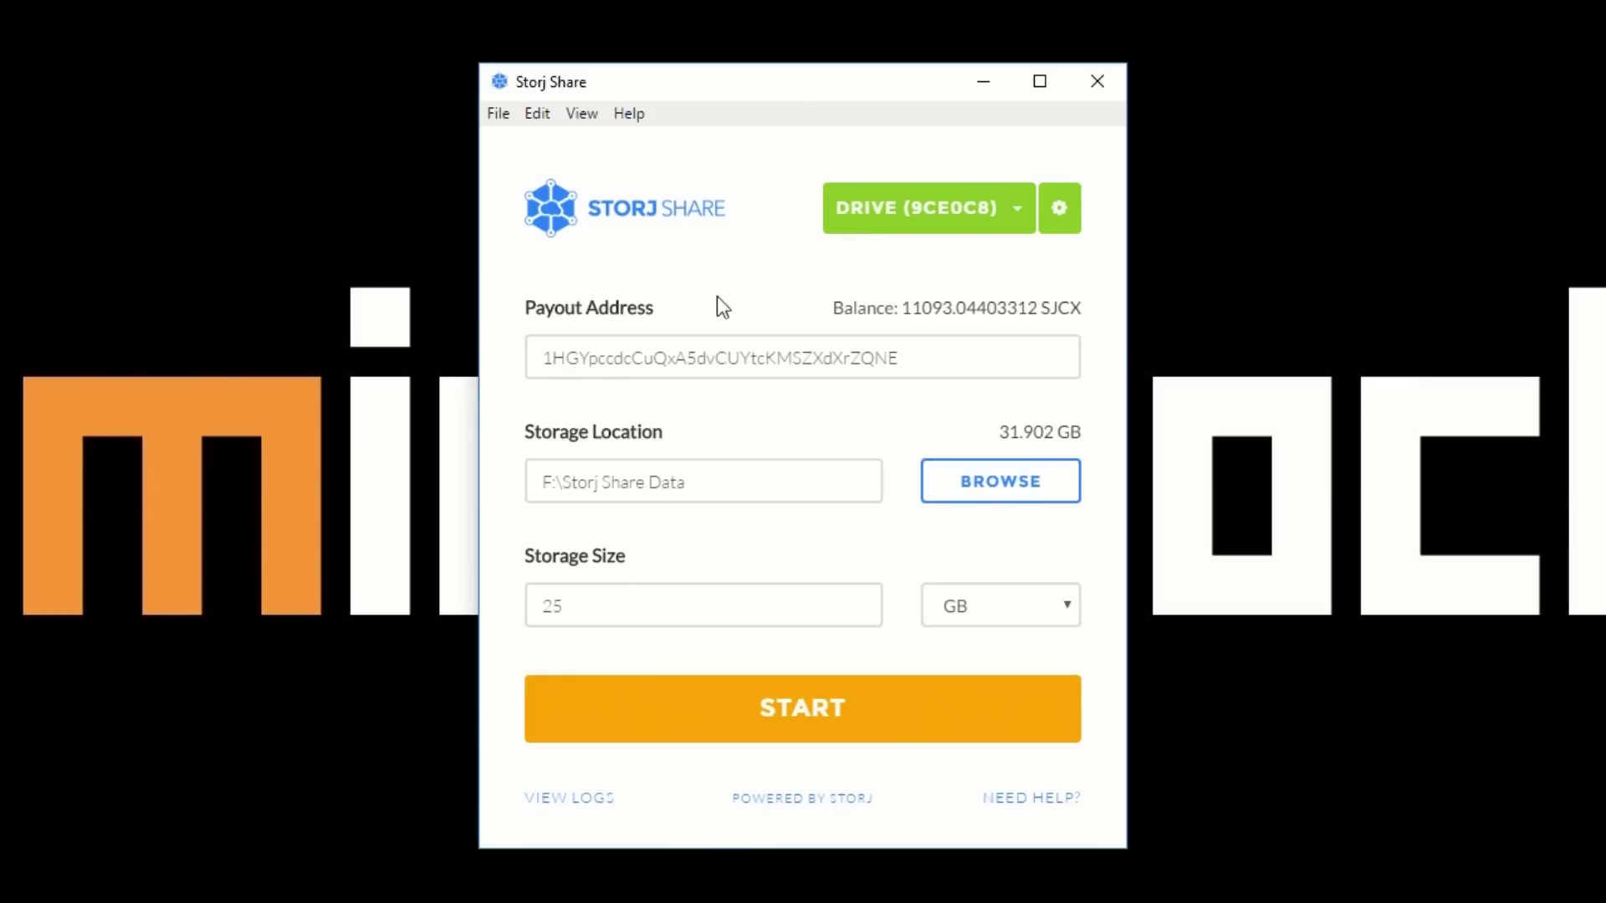
Inspect the existing drive's payout address and F:\Storj Share Data storage location.
{"action": "left_click_drag", "start_coordinate": [906, 357], "coordinate": [544, 351]}
{"action": "left_click_drag", "start_coordinate": [718, 490], "coordinate": [571, 483]}
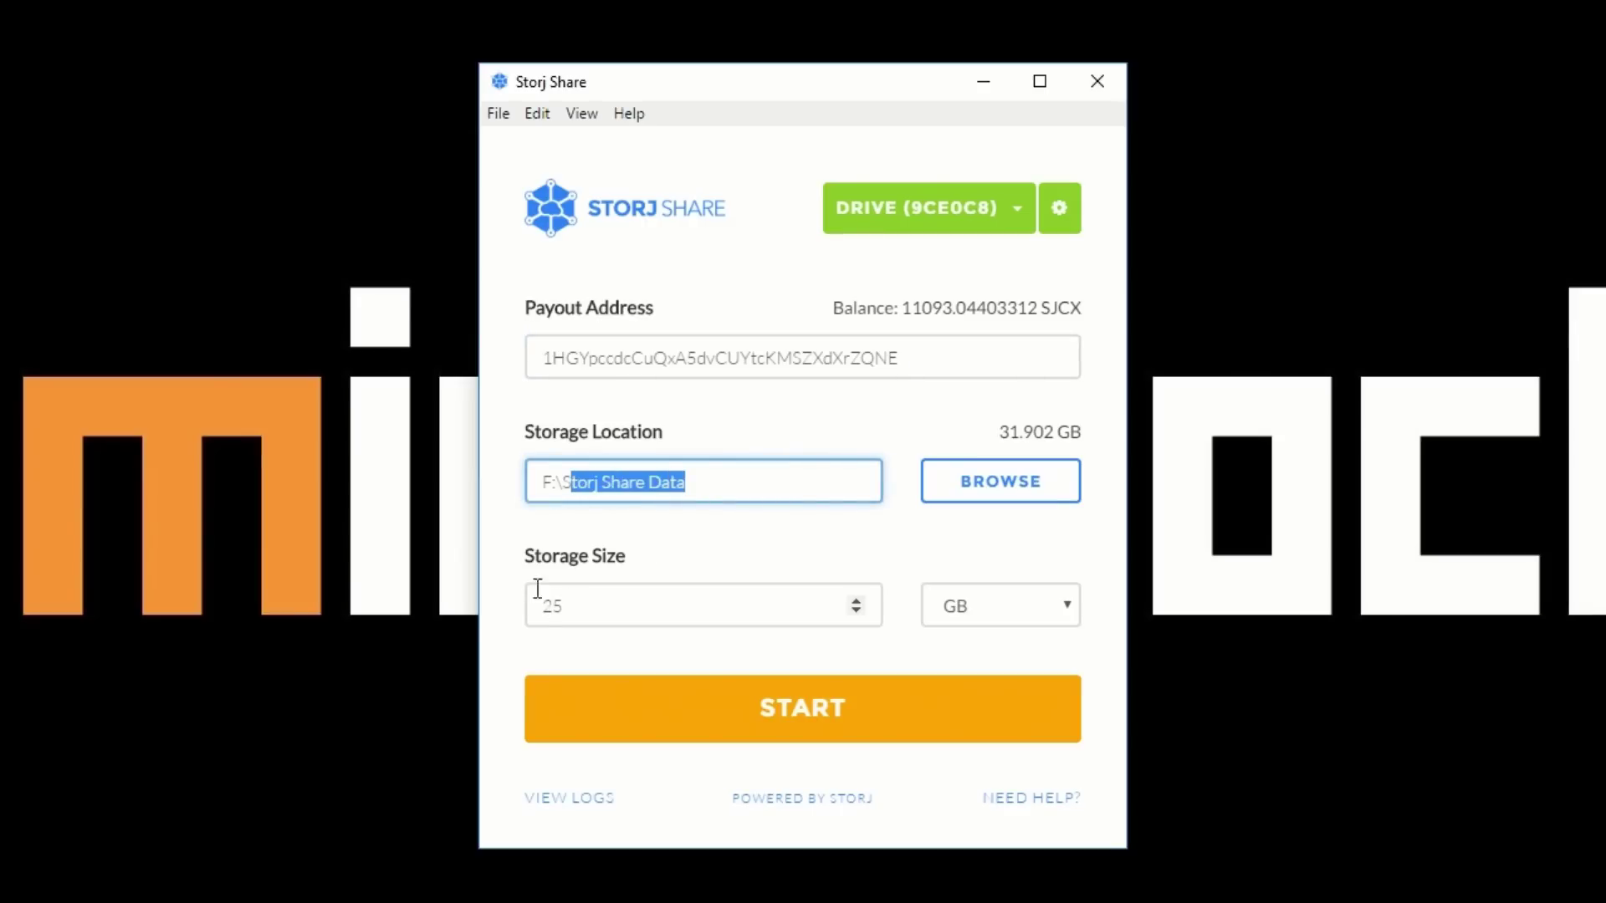
{"action": "left_click", "coordinate": [694, 442]}
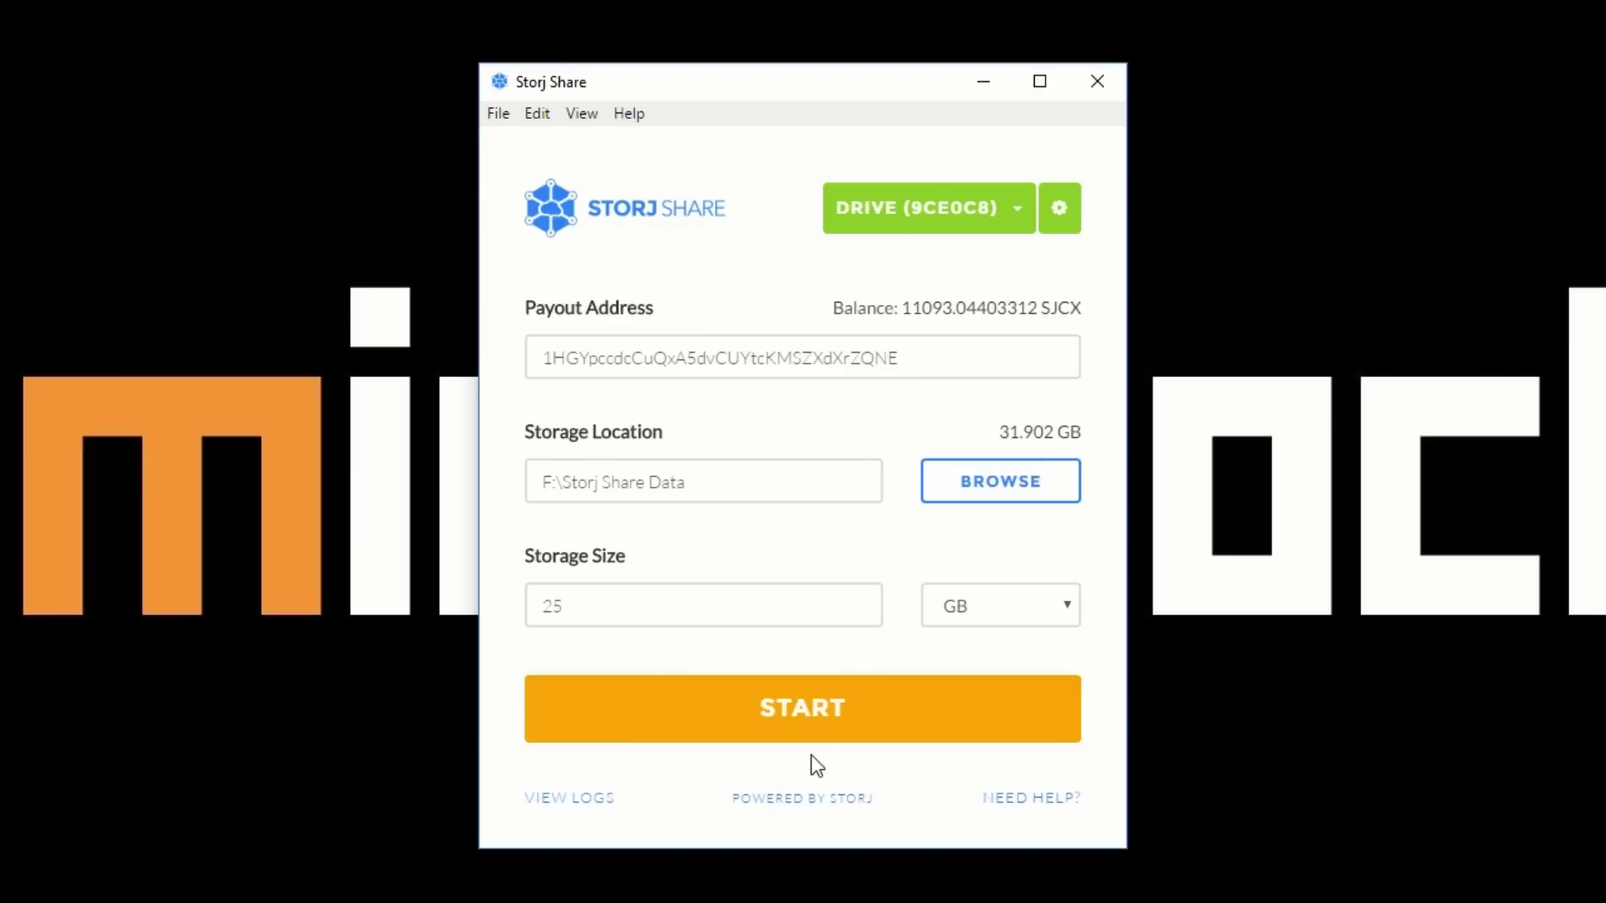
Add new drive BACE79 from the drive list and focus its empty Payout Address field.
{"action": "left_click", "coordinate": [990, 219]}
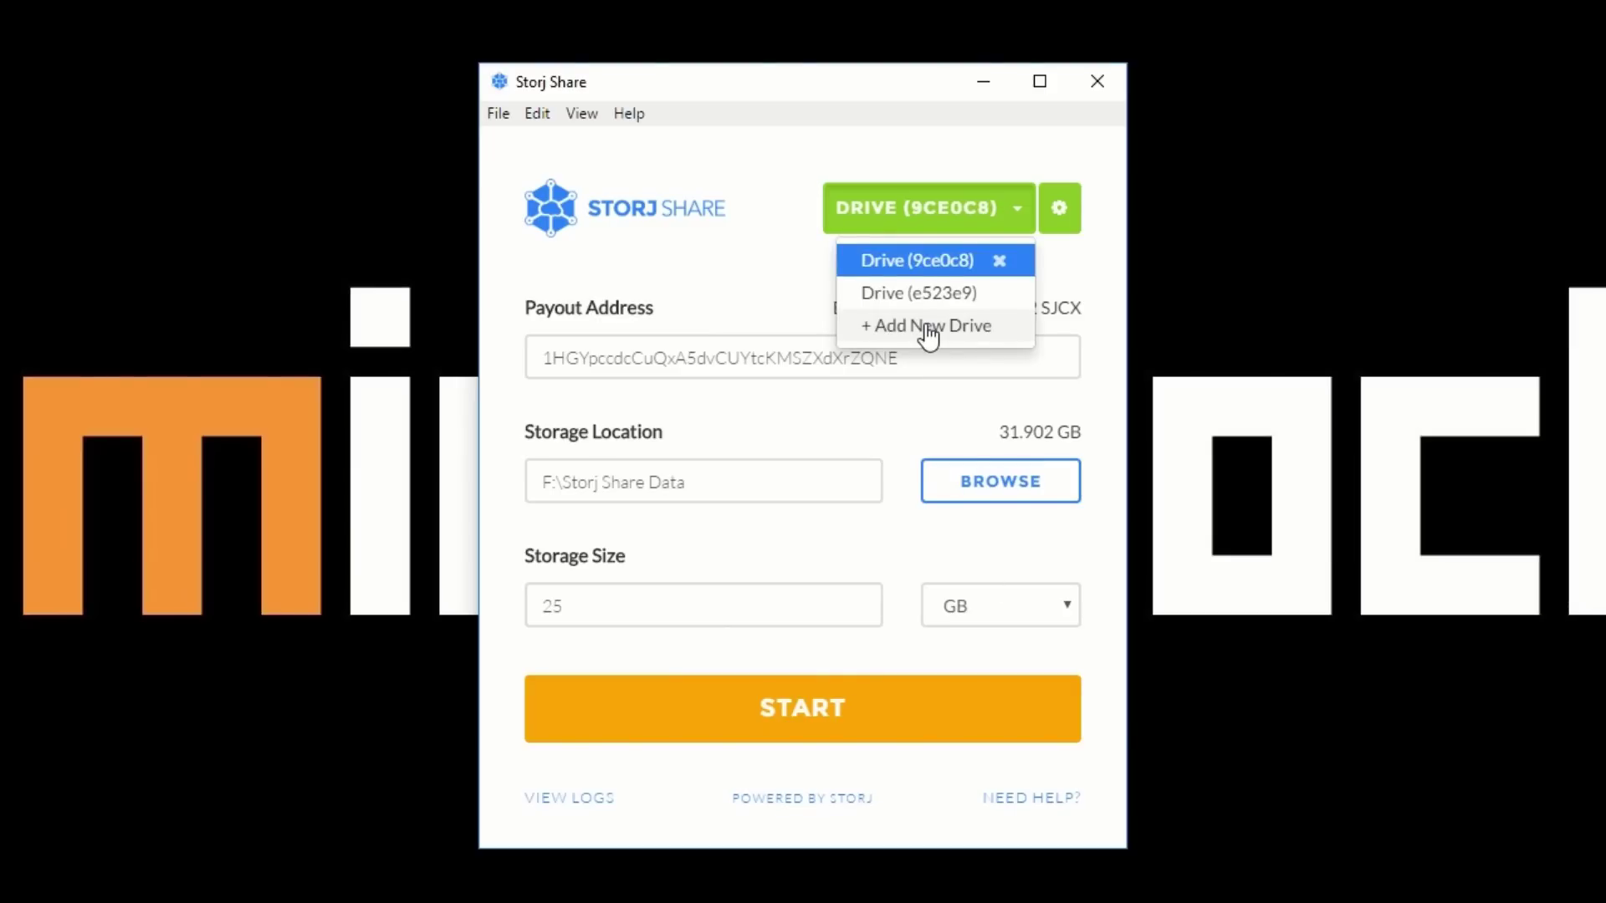
{"action": "left_click", "coordinate": [781, 234]}
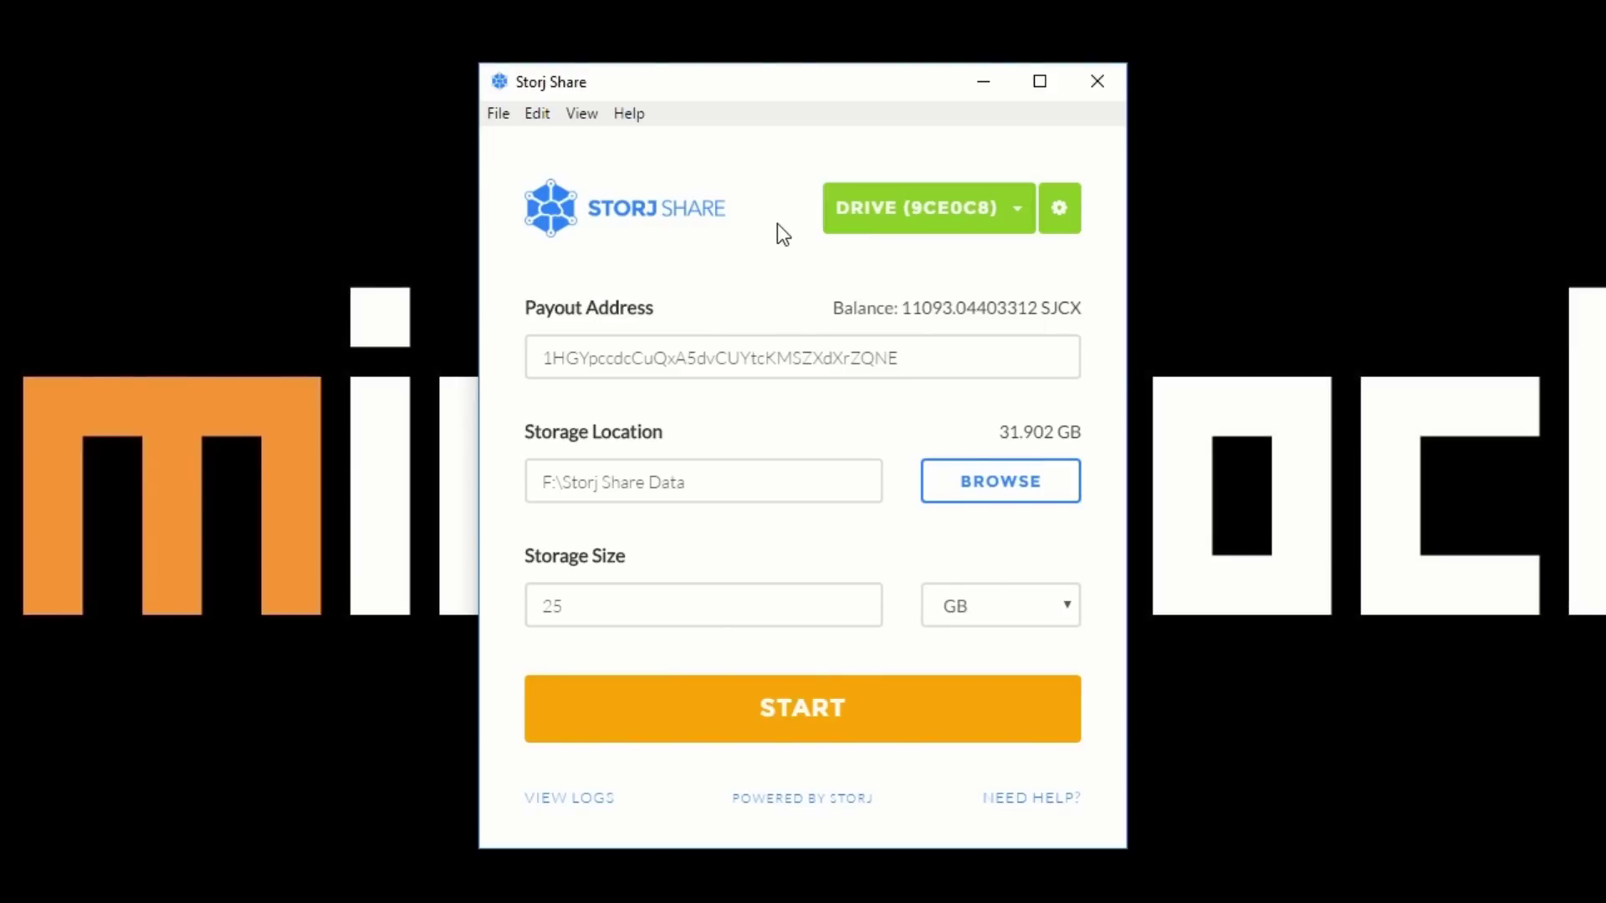
{"action": "left_click", "coordinate": [907, 211]}
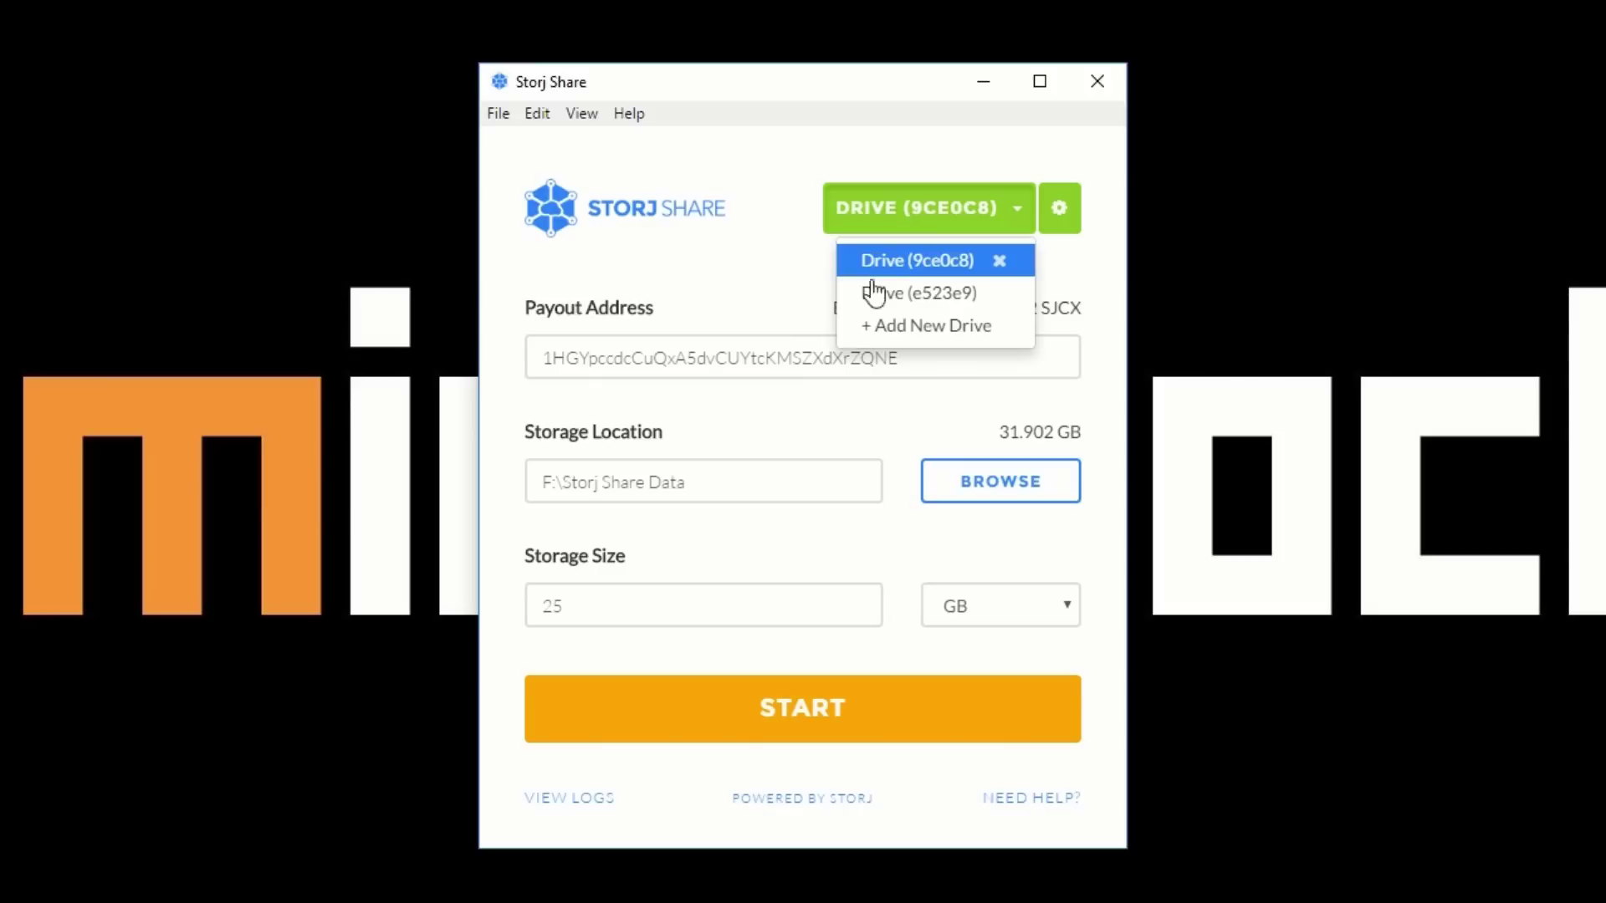
{"action": "left_click", "coordinate": [937, 335]}
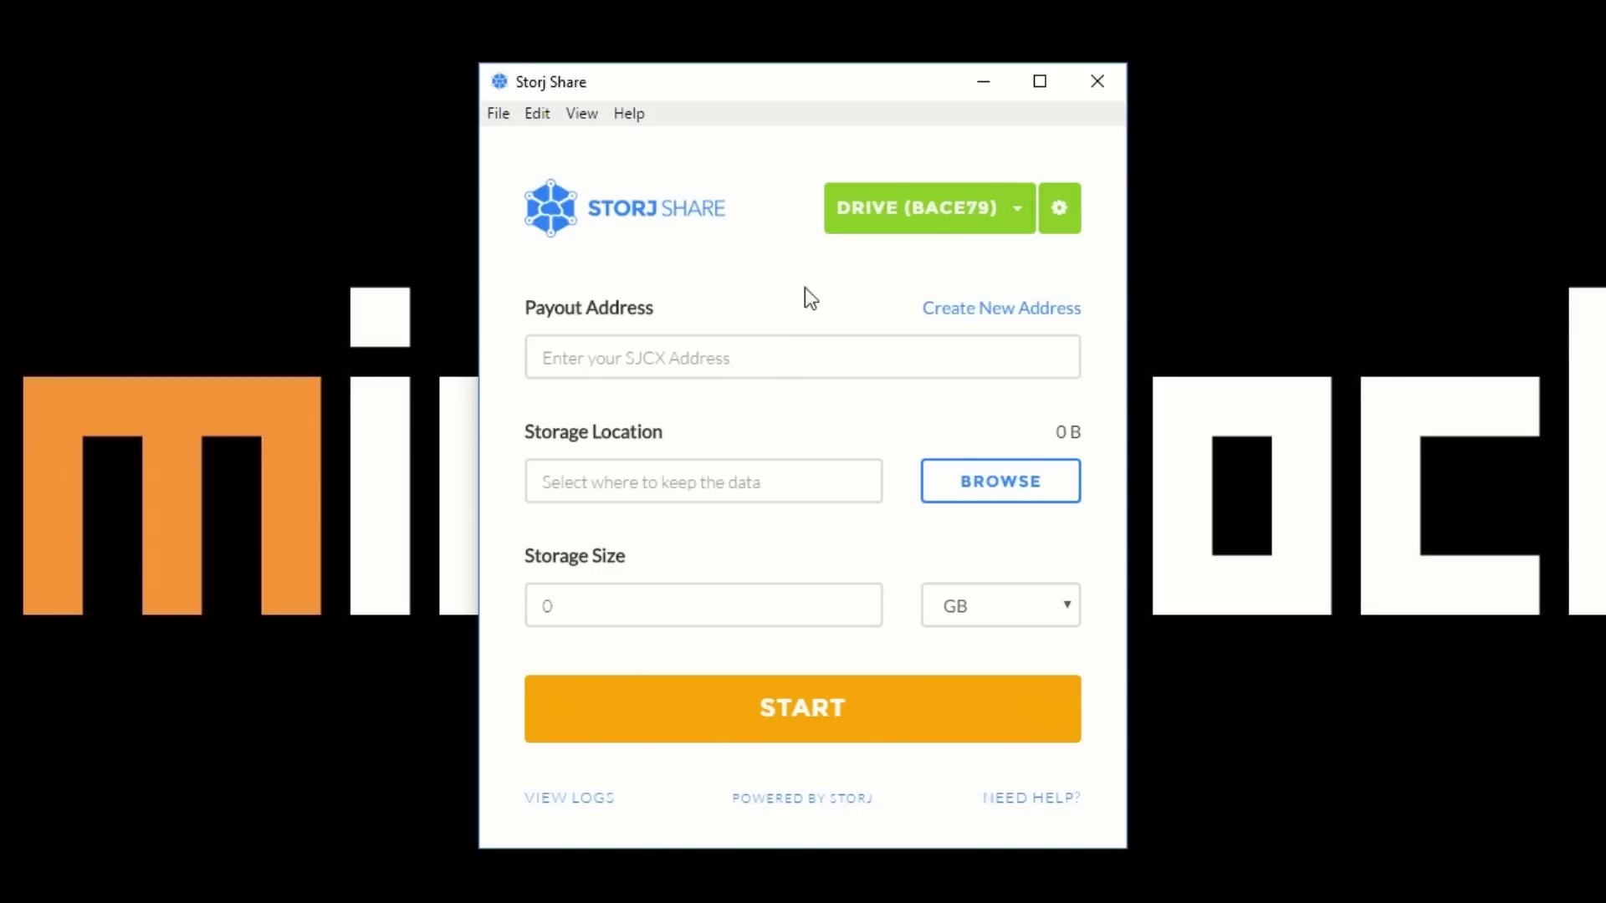
{"action": "left_click", "coordinate": [623, 348]}
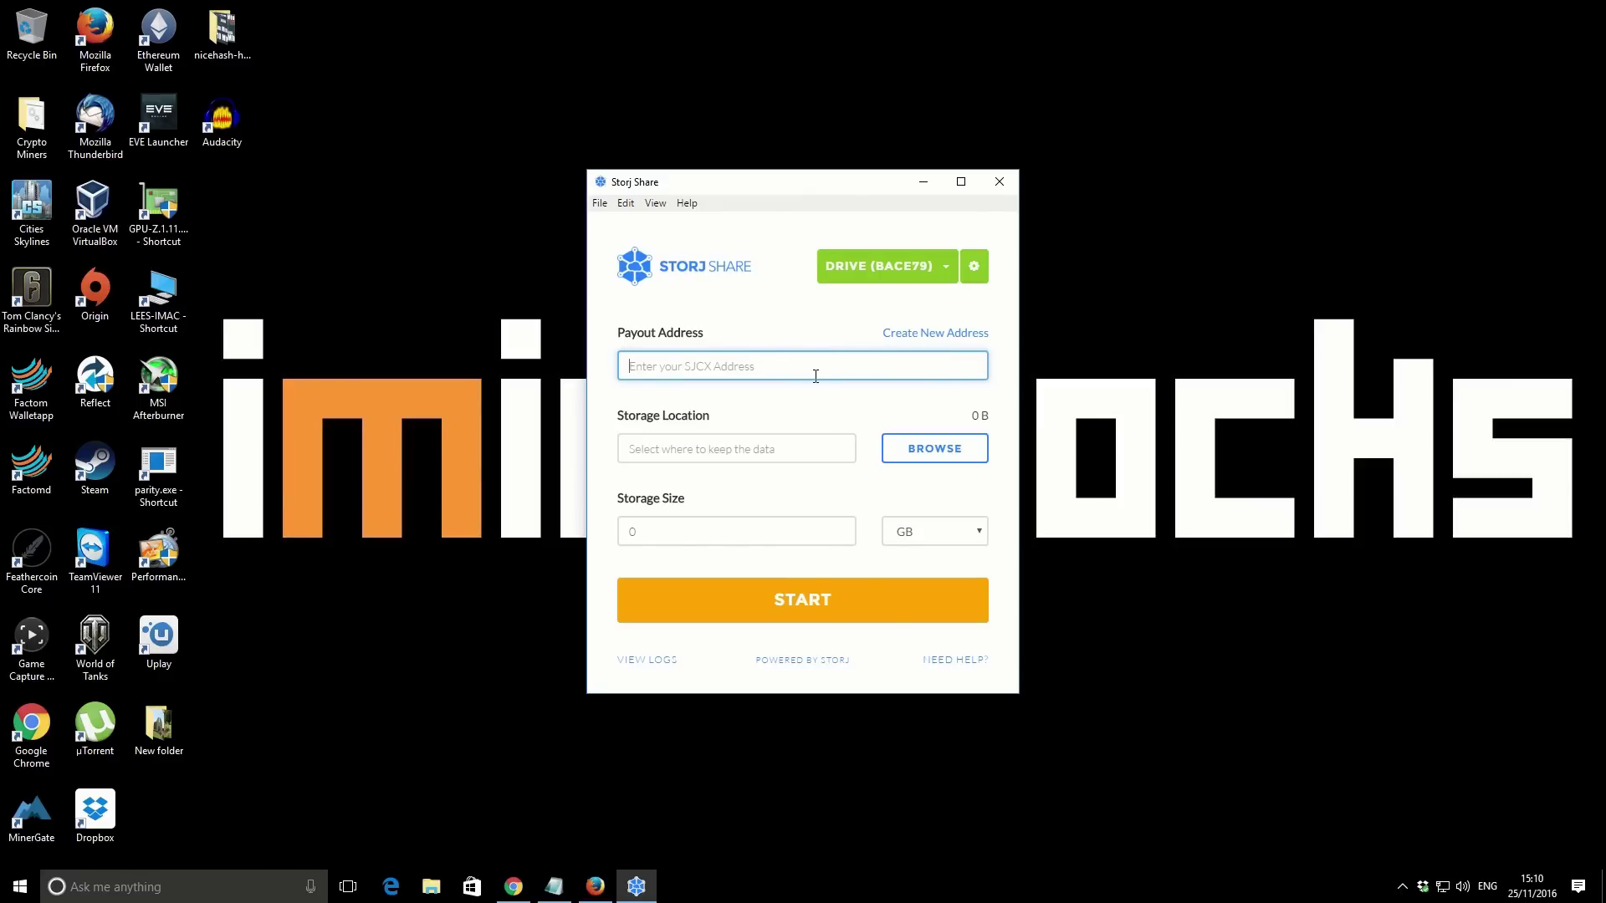
Copy the wallet address from Notepad and paste it as BACE79's payout address.
{"action": "left_click", "coordinate": [556, 887]}
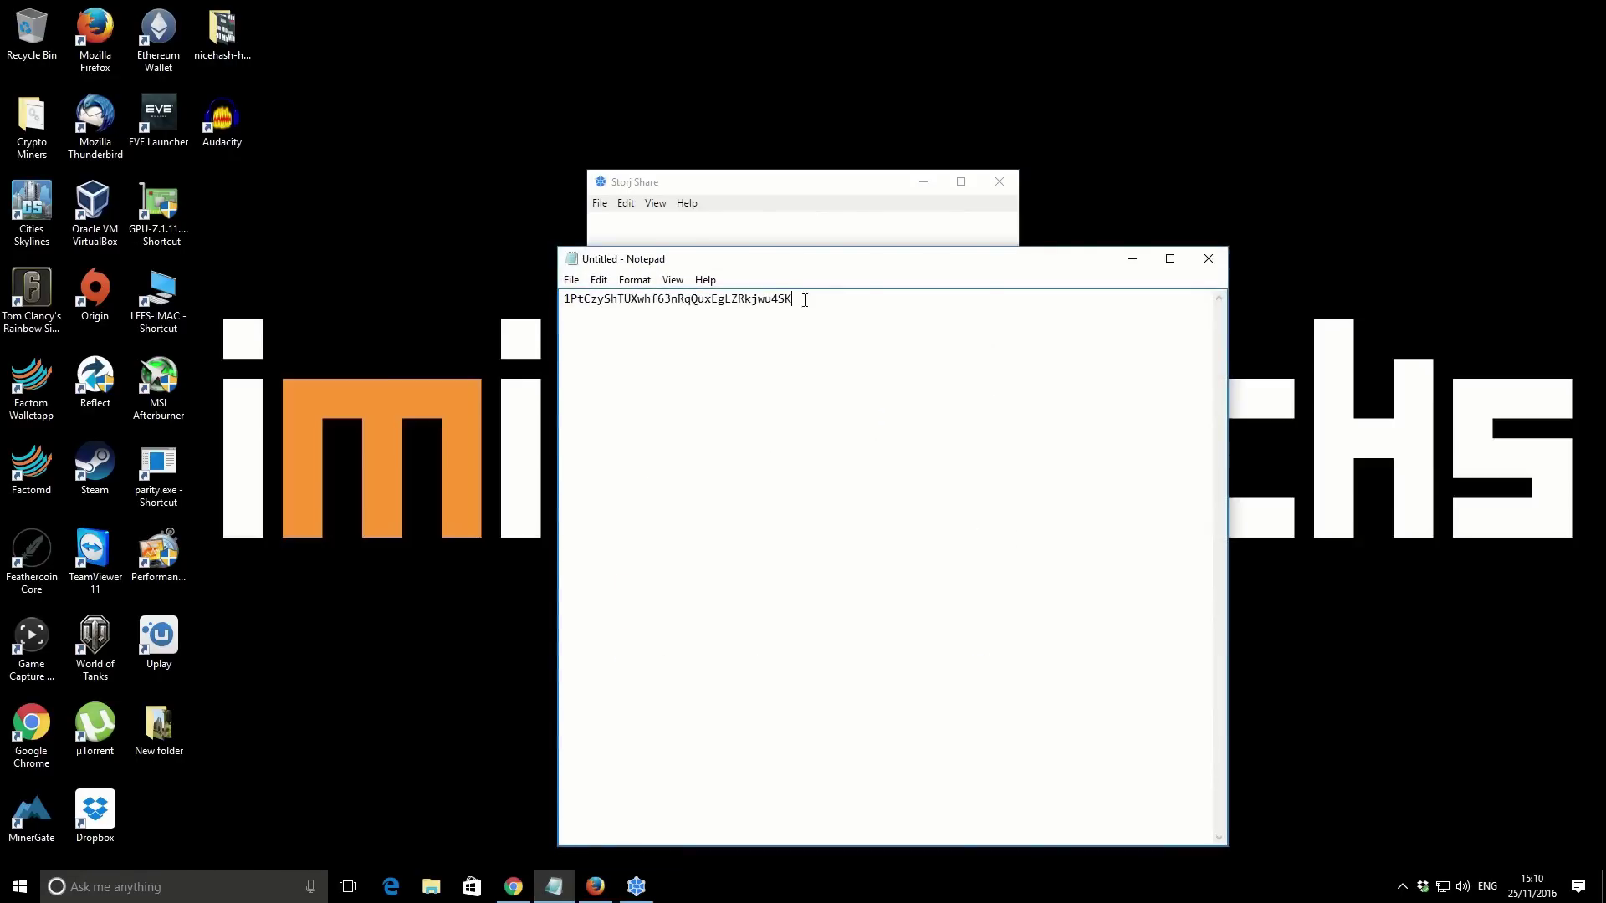
{"action": "left_click_drag", "start_coordinate": [805, 300], "coordinate": [563, 301]}
{"action": "right_click", "coordinate": [599, 307]}
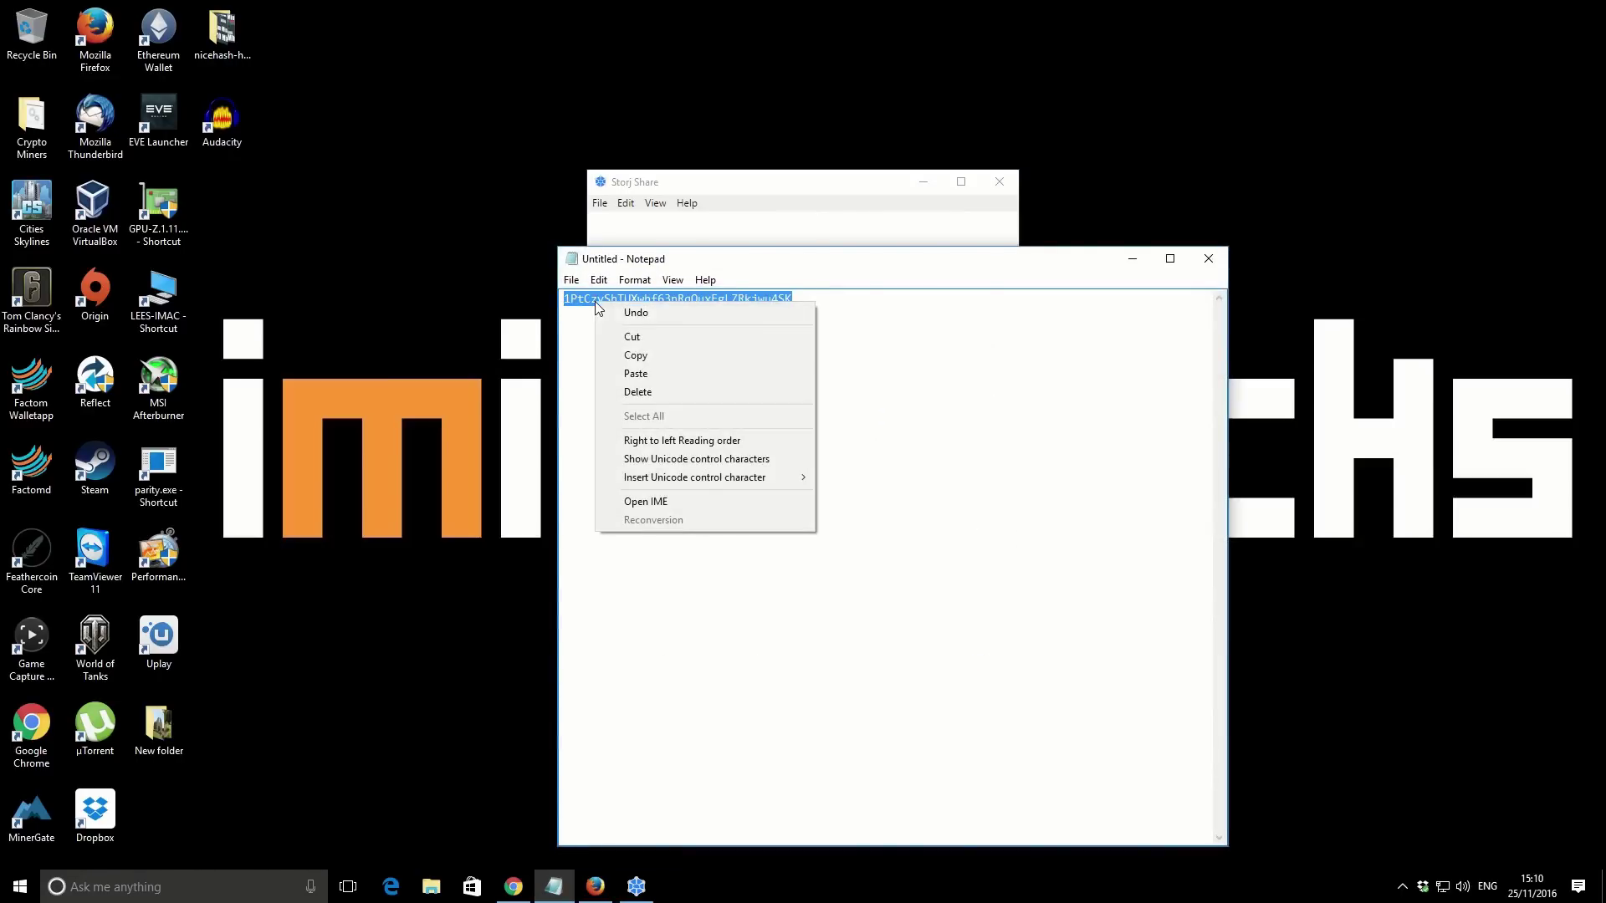
{"action": "left_click", "coordinate": [652, 356]}
{"action": "left_click", "coordinate": [761, 186]}
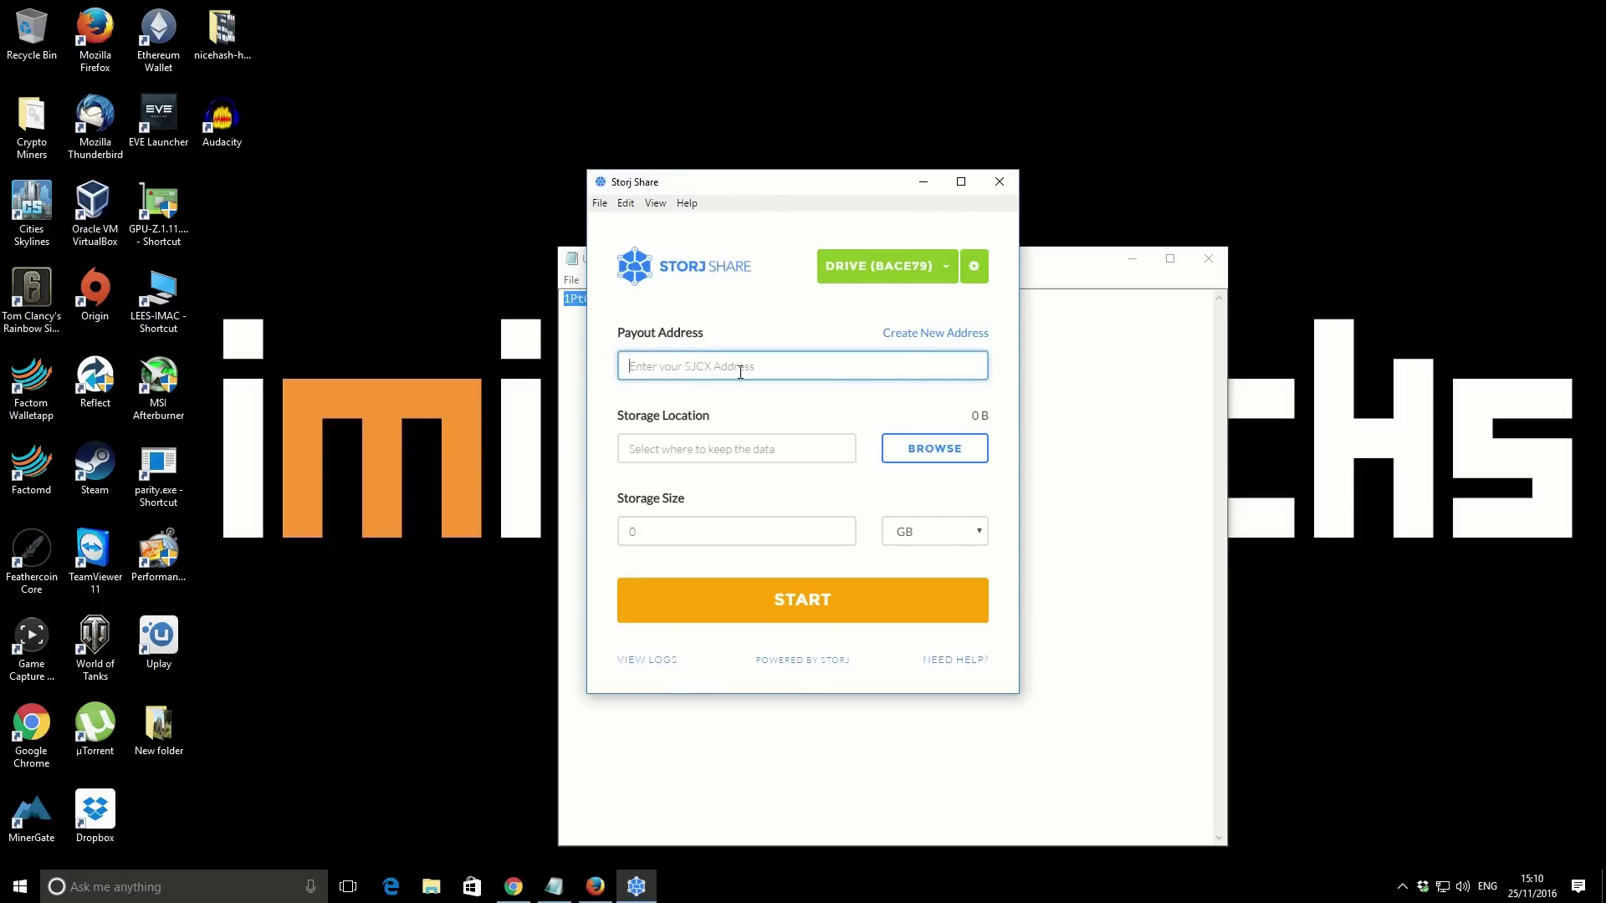
{"action": "key", "text": "ctrl+v"}
{"action": "left_click", "coordinate": [715, 453]}
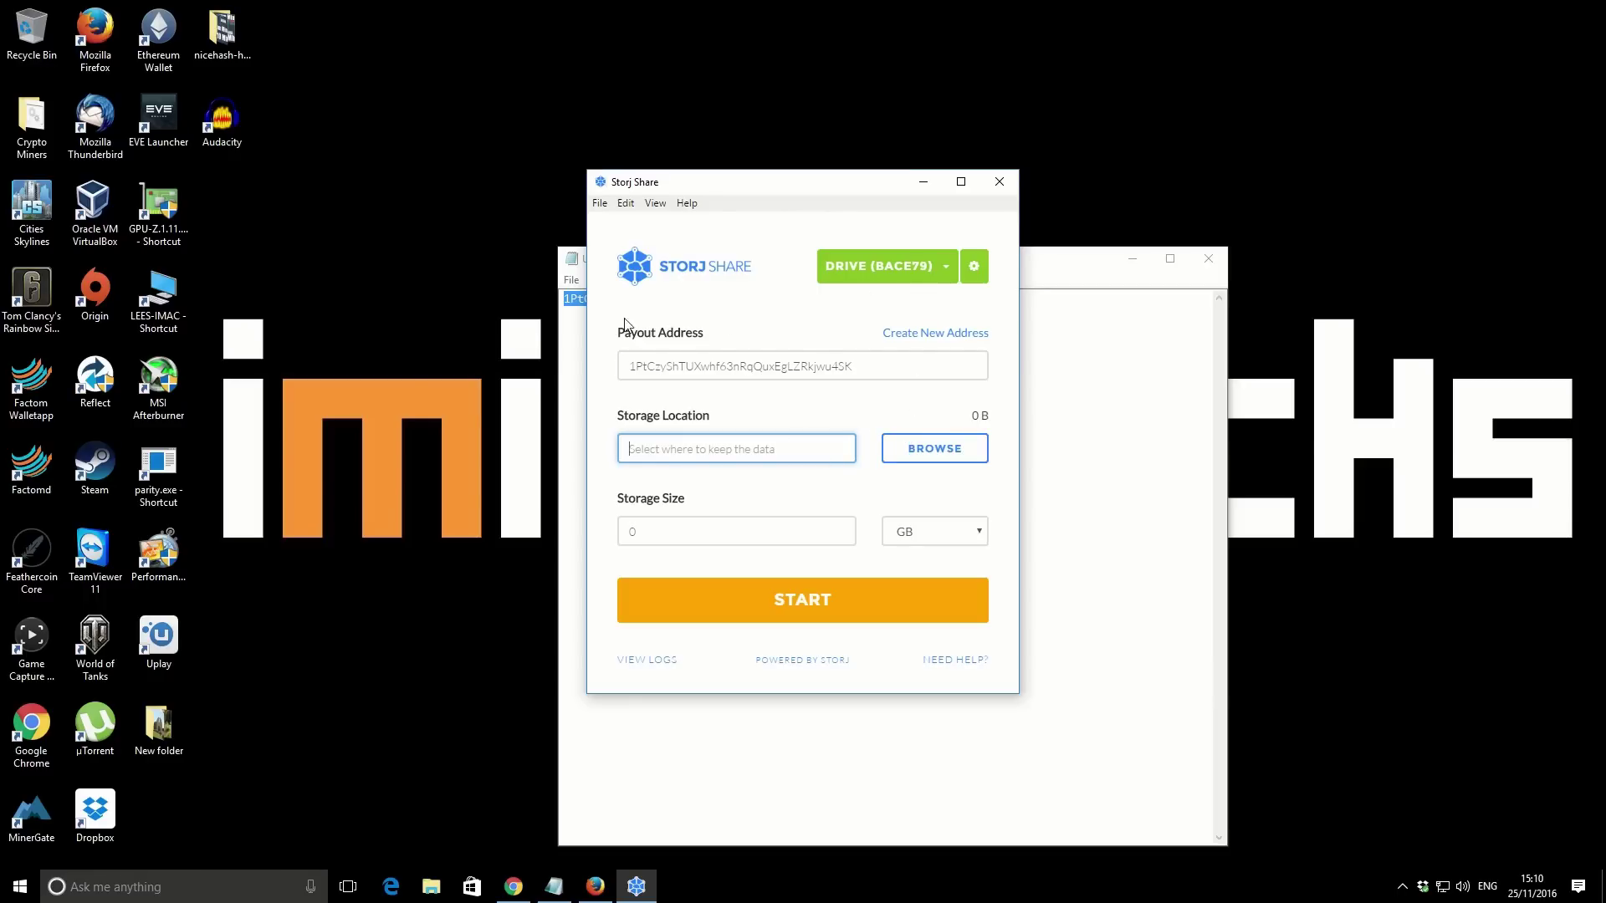
Browse for a storage location on Hard Drive1 (F:).
{"action": "left_click", "coordinate": [918, 450]}
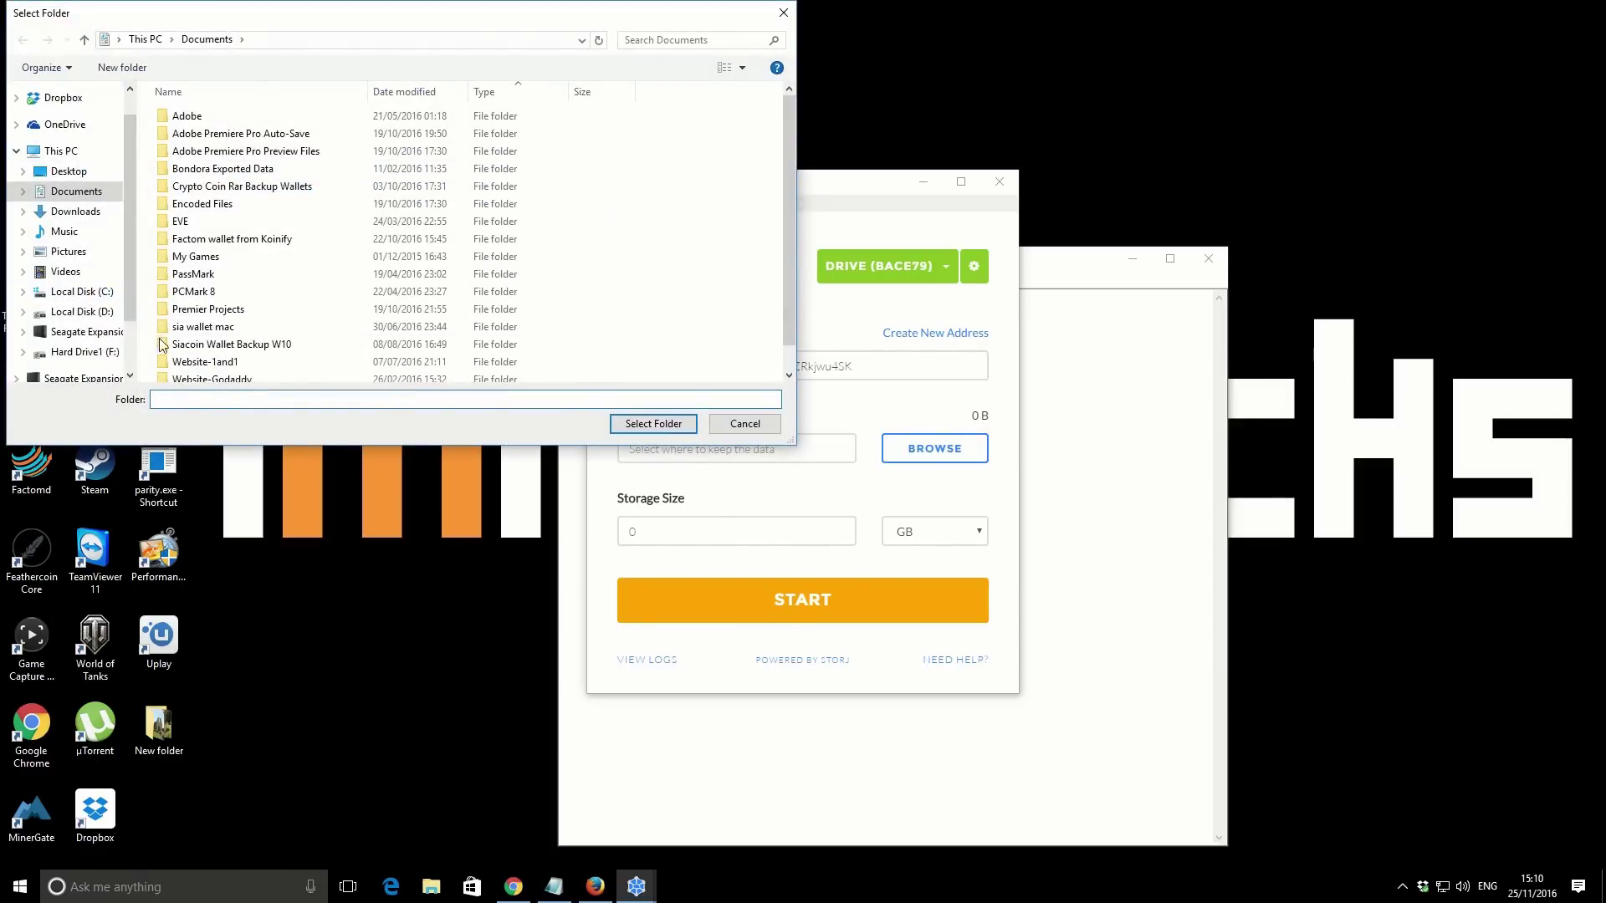
{"action": "left_click", "coordinate": [105, 352]}
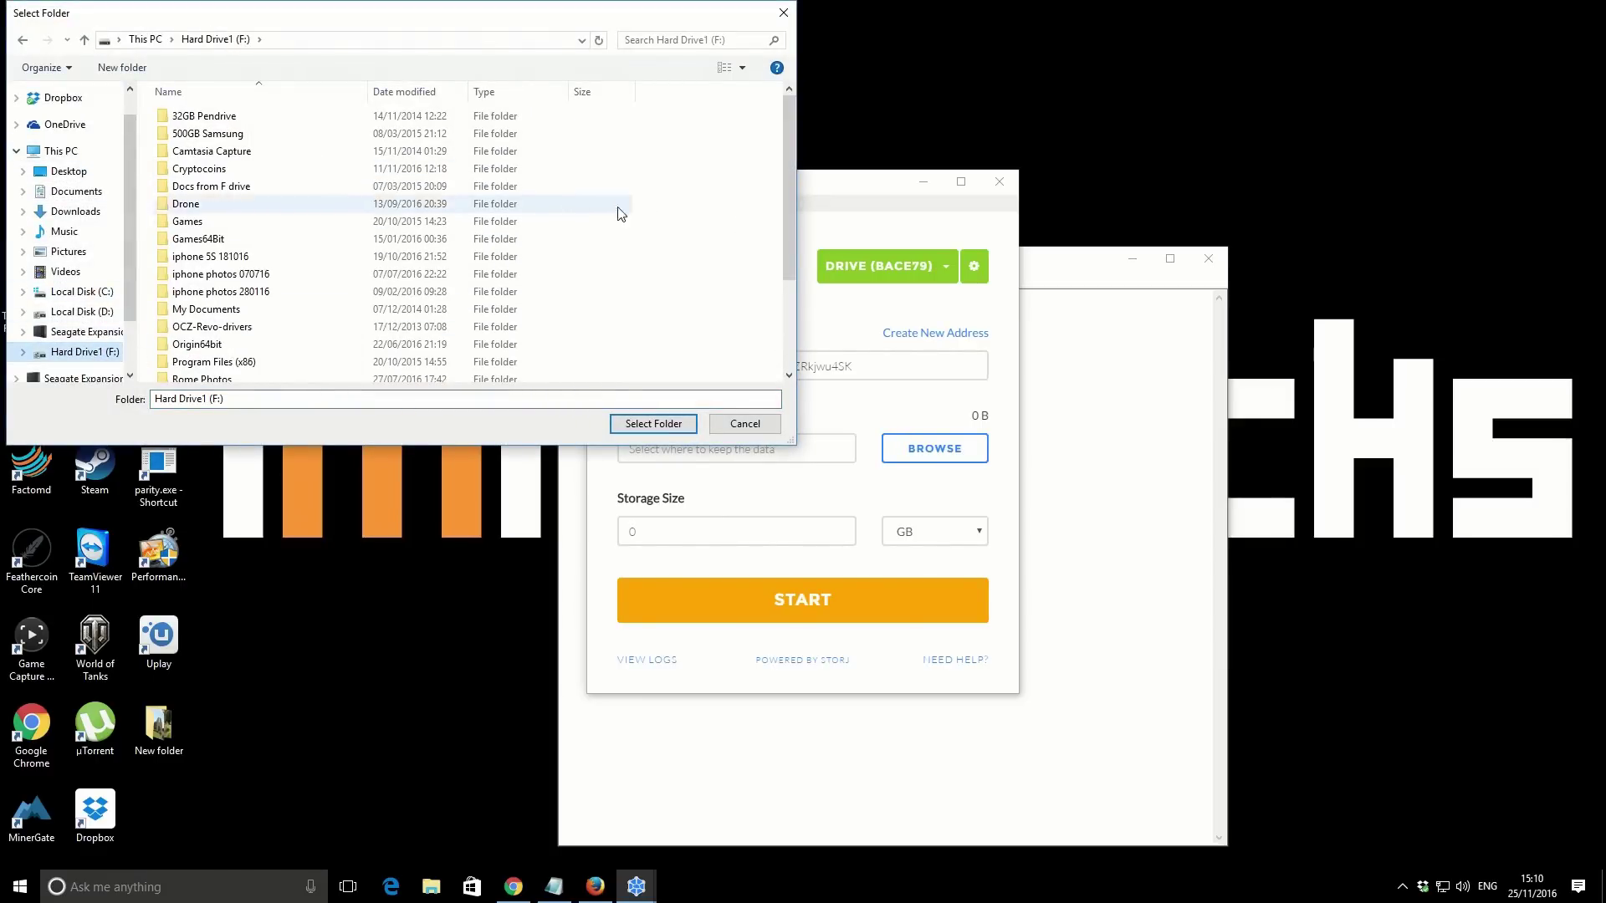
{"action": "scroll", "coordinate": [779, 172], "scroll_direction": "down", "scroll_amount": 2}
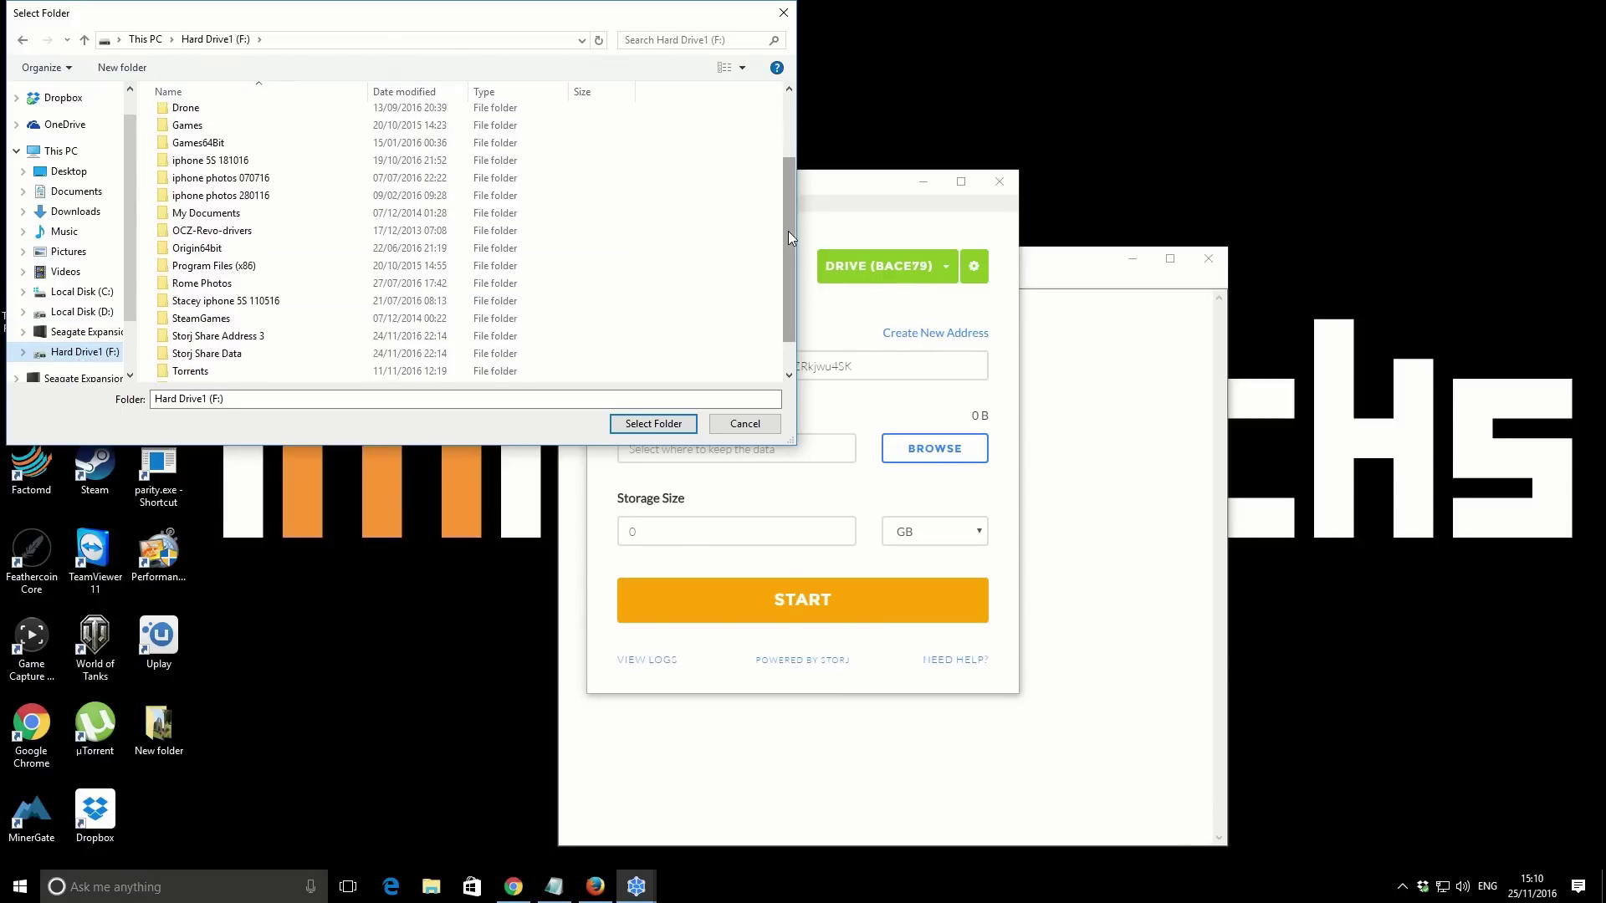
{"action": "scroll", "coordinate": [780, 272], "scroll_direction": "down", "scroll_amount": 1}
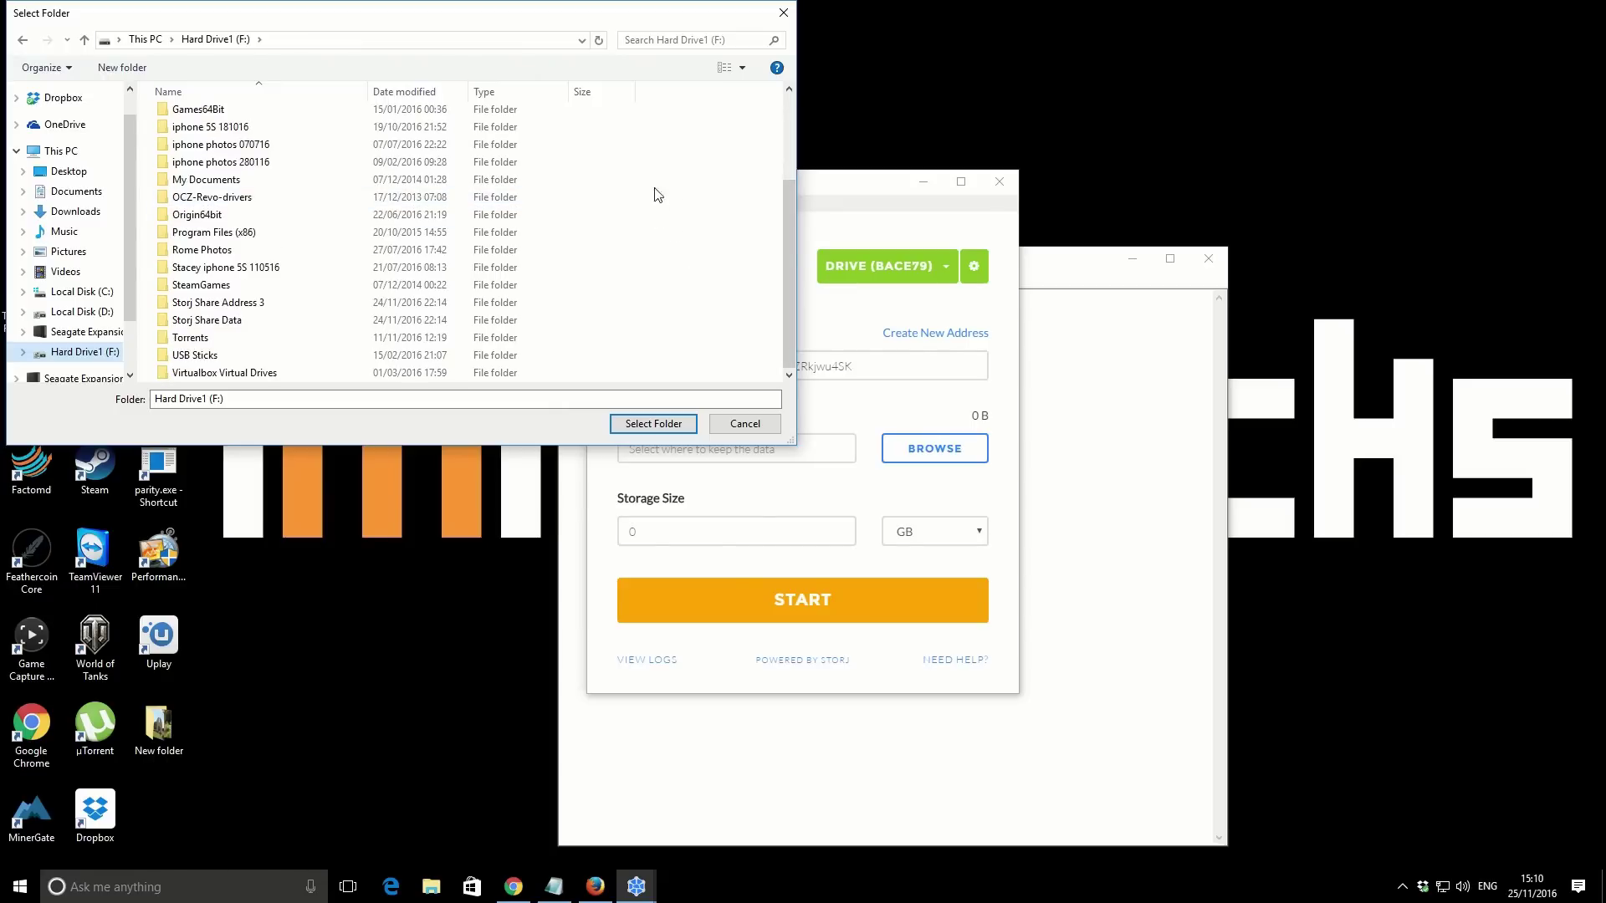
{"action": "right_click", "coordinate": [676, 192]}
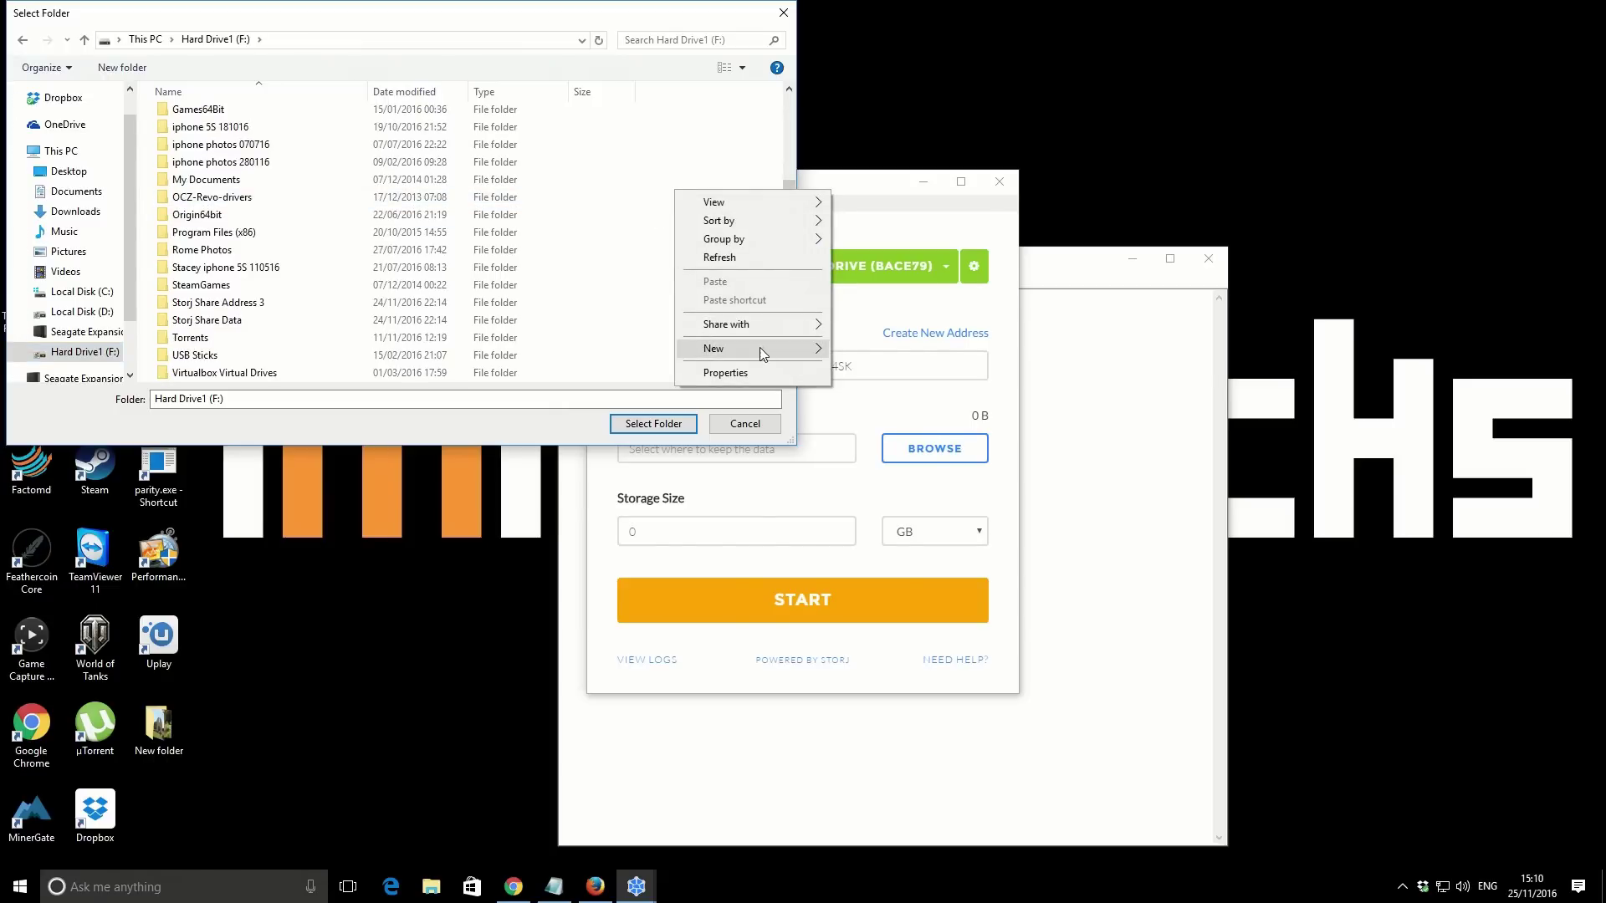
Create folder 'StorjShare Demo 10GB' on F: and select it as the storage location.
{"action": "mouse_move", "coordinate": [821, 350]}
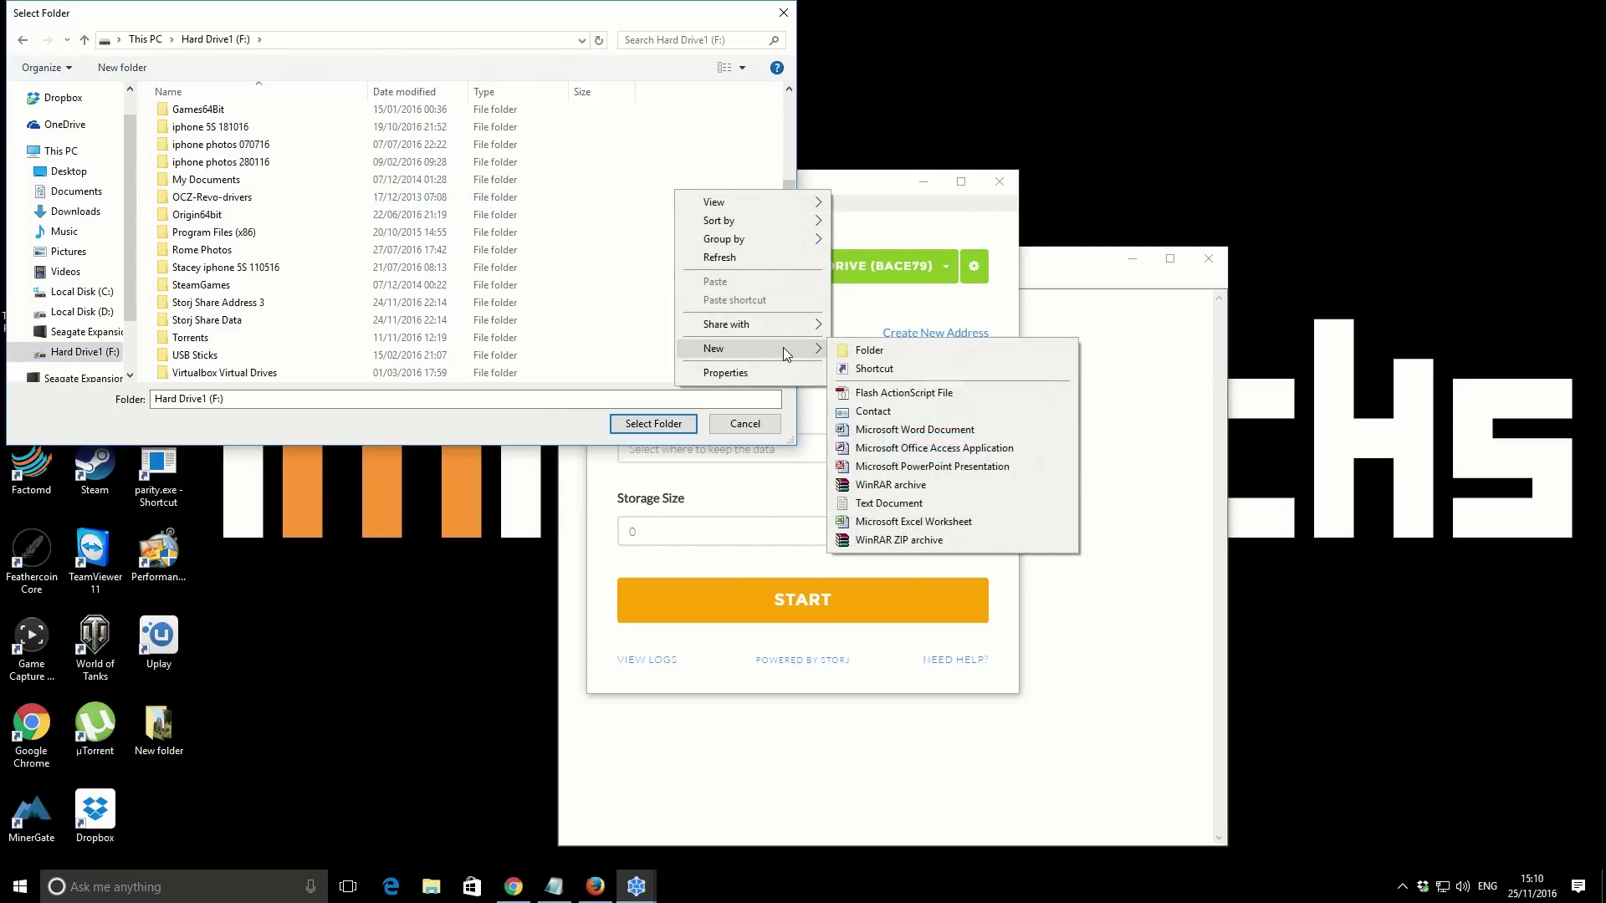
{"action": "left_click", "coordinate": [874, 352]}
{"action": "type", "text": "S"}
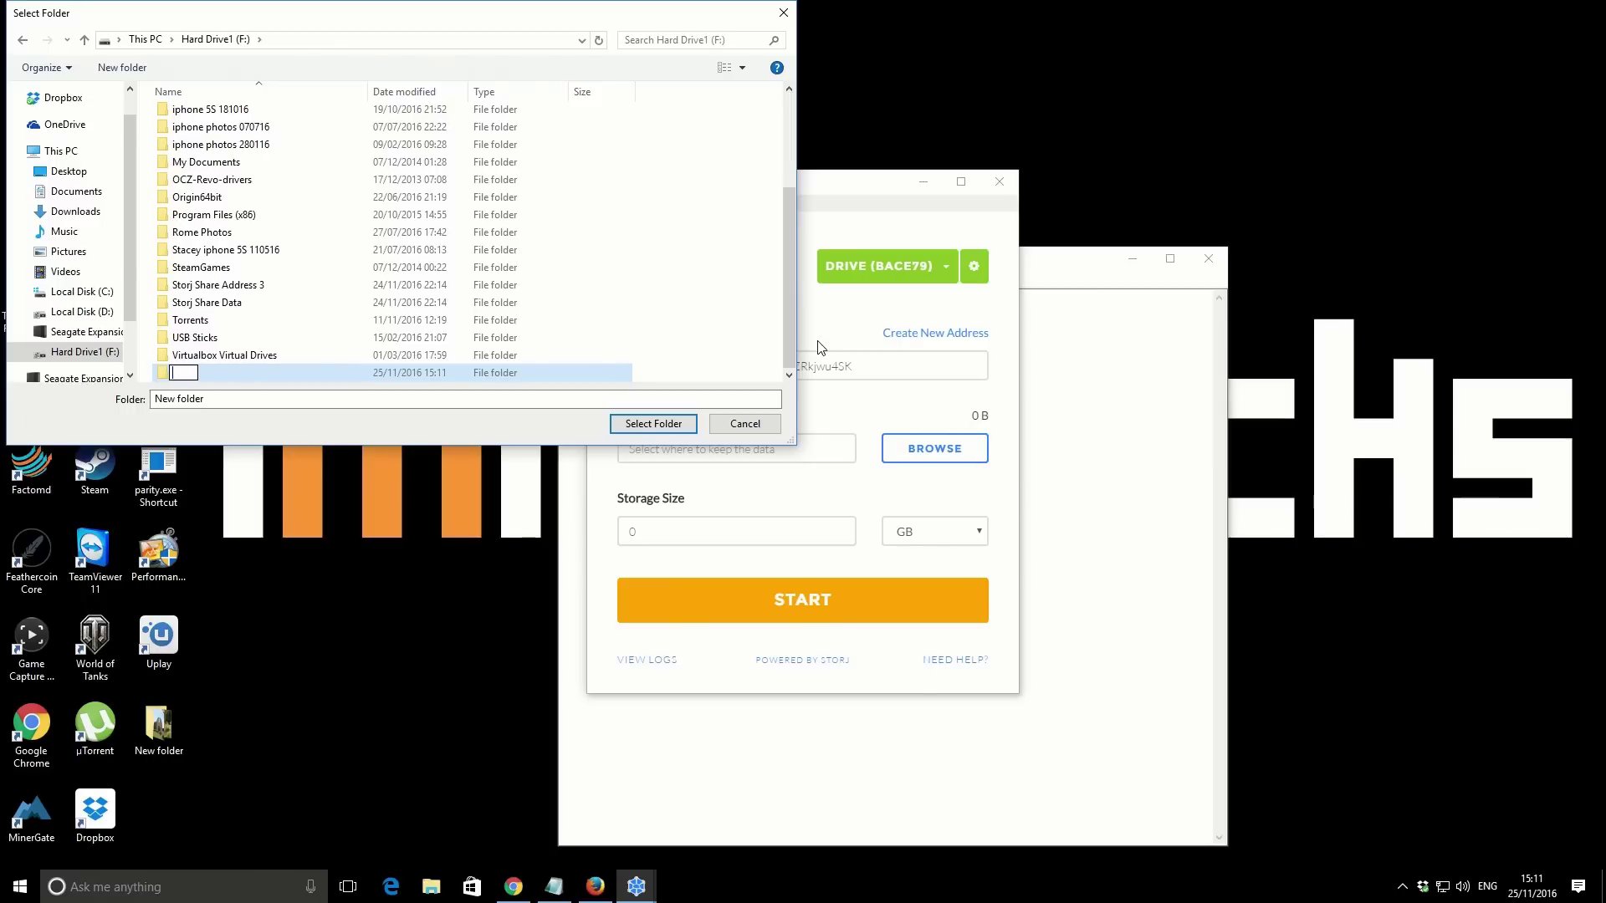
{"action": "type", "text": "torjShare Demo"}
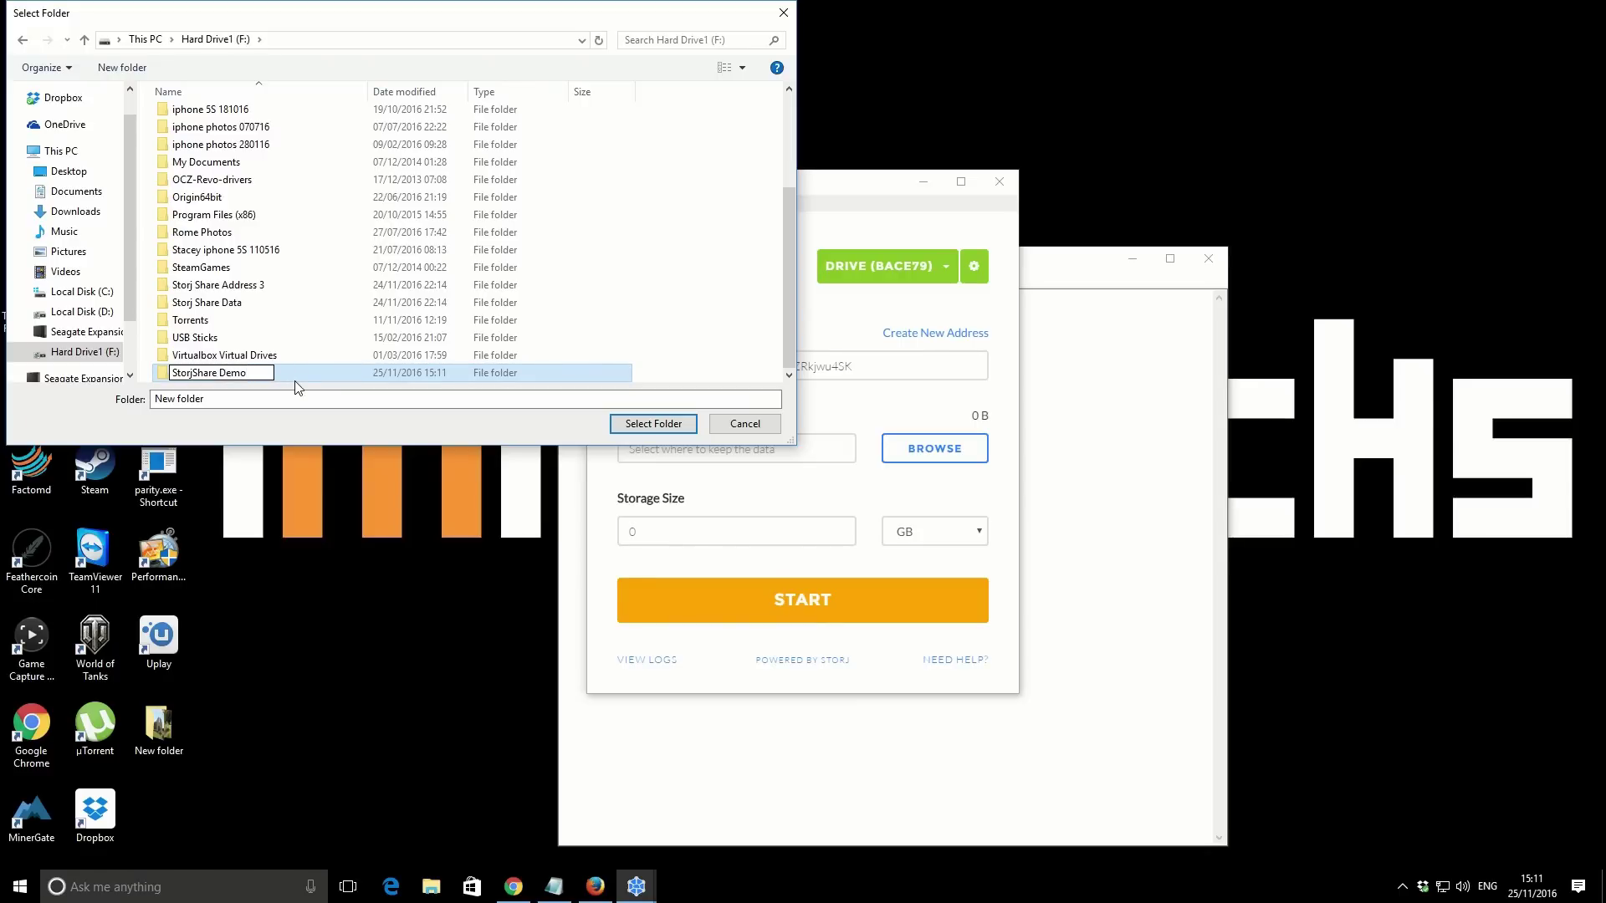
{"action": "type", "text": "10GB"}
{"action": "left_click", "coordinate": [702, 369]}
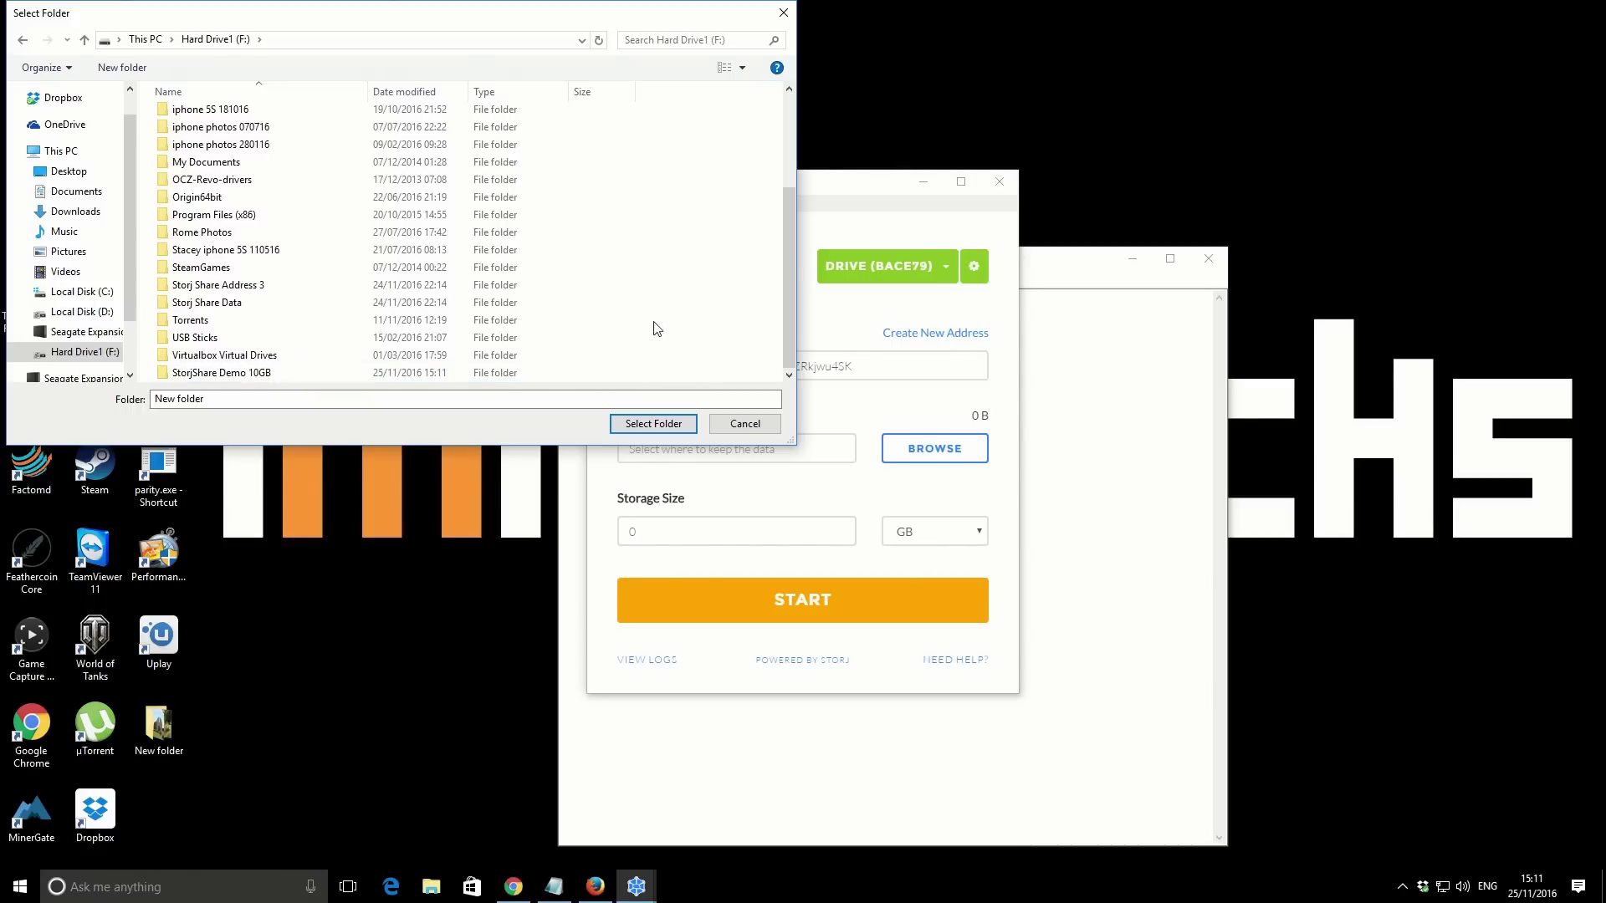
{"action": "left_click", "coordinate": [248, 374]}
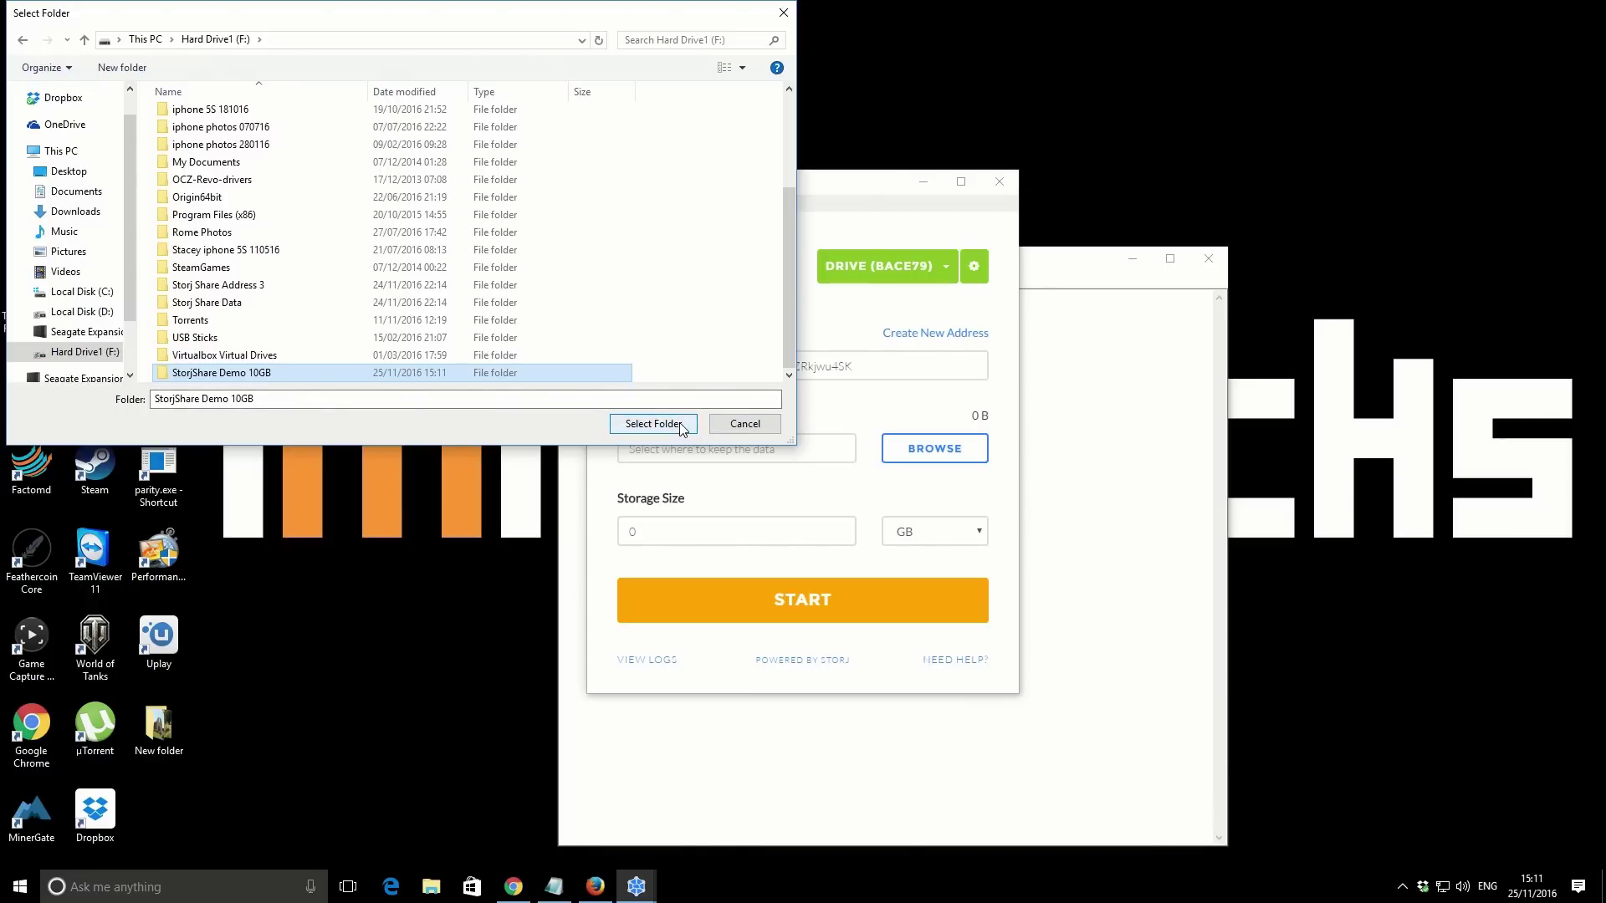
{"action": "left_click", "coordinate": [653, 424]}
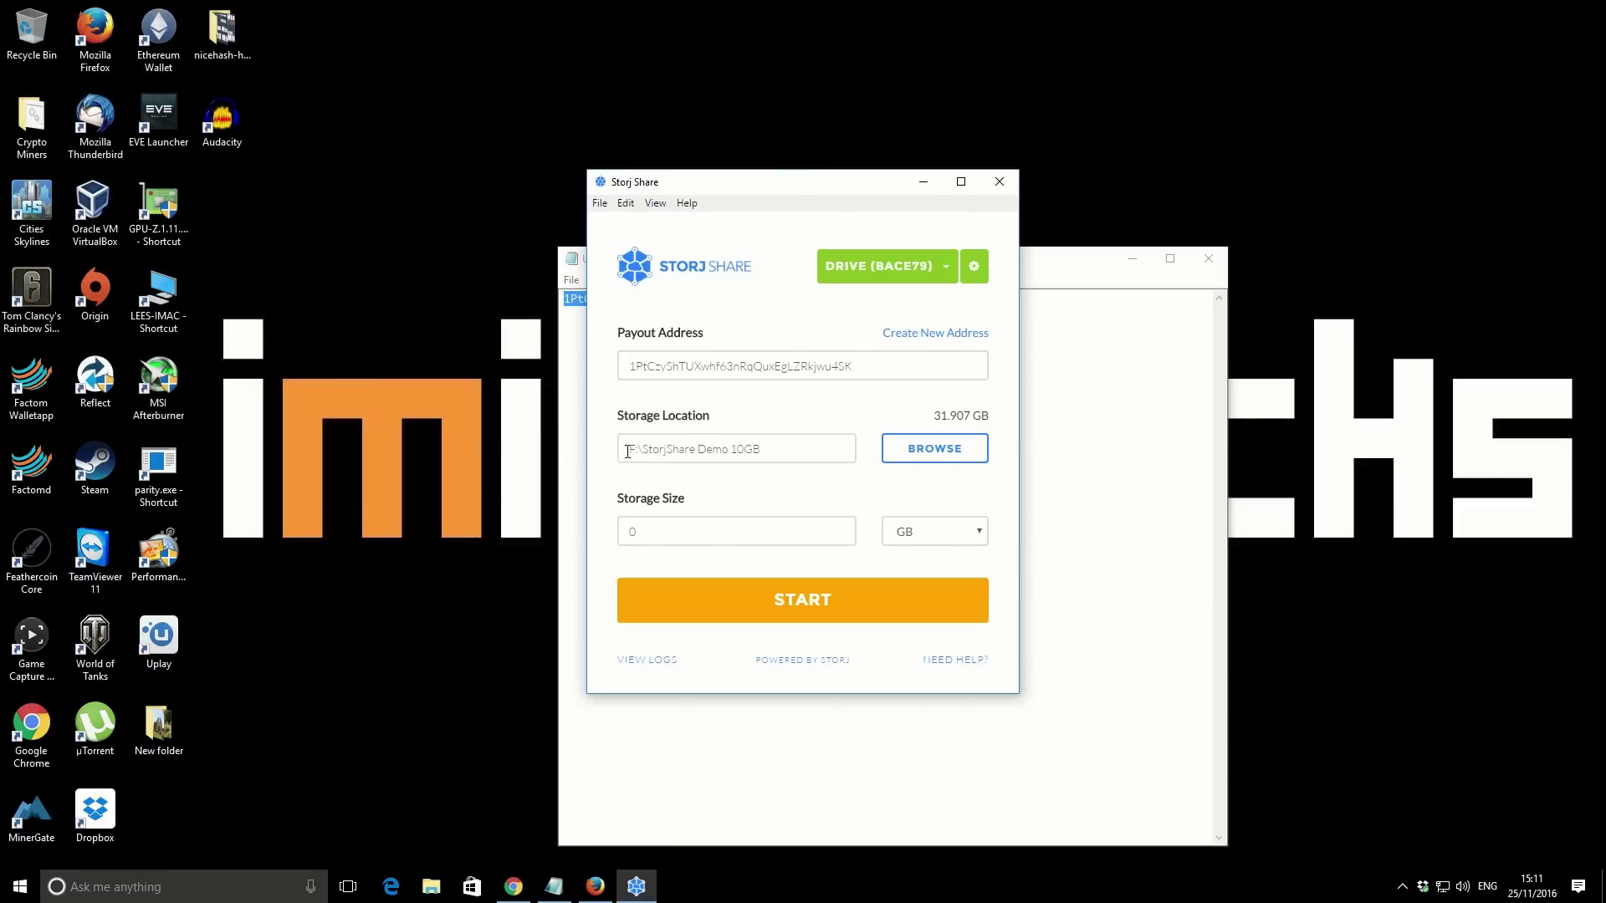
Change the drive's storage size from 0 to 10.
{"action": "left_click_drag", "start_coordinate": [627, 451], "coordinate": [775, 448]}
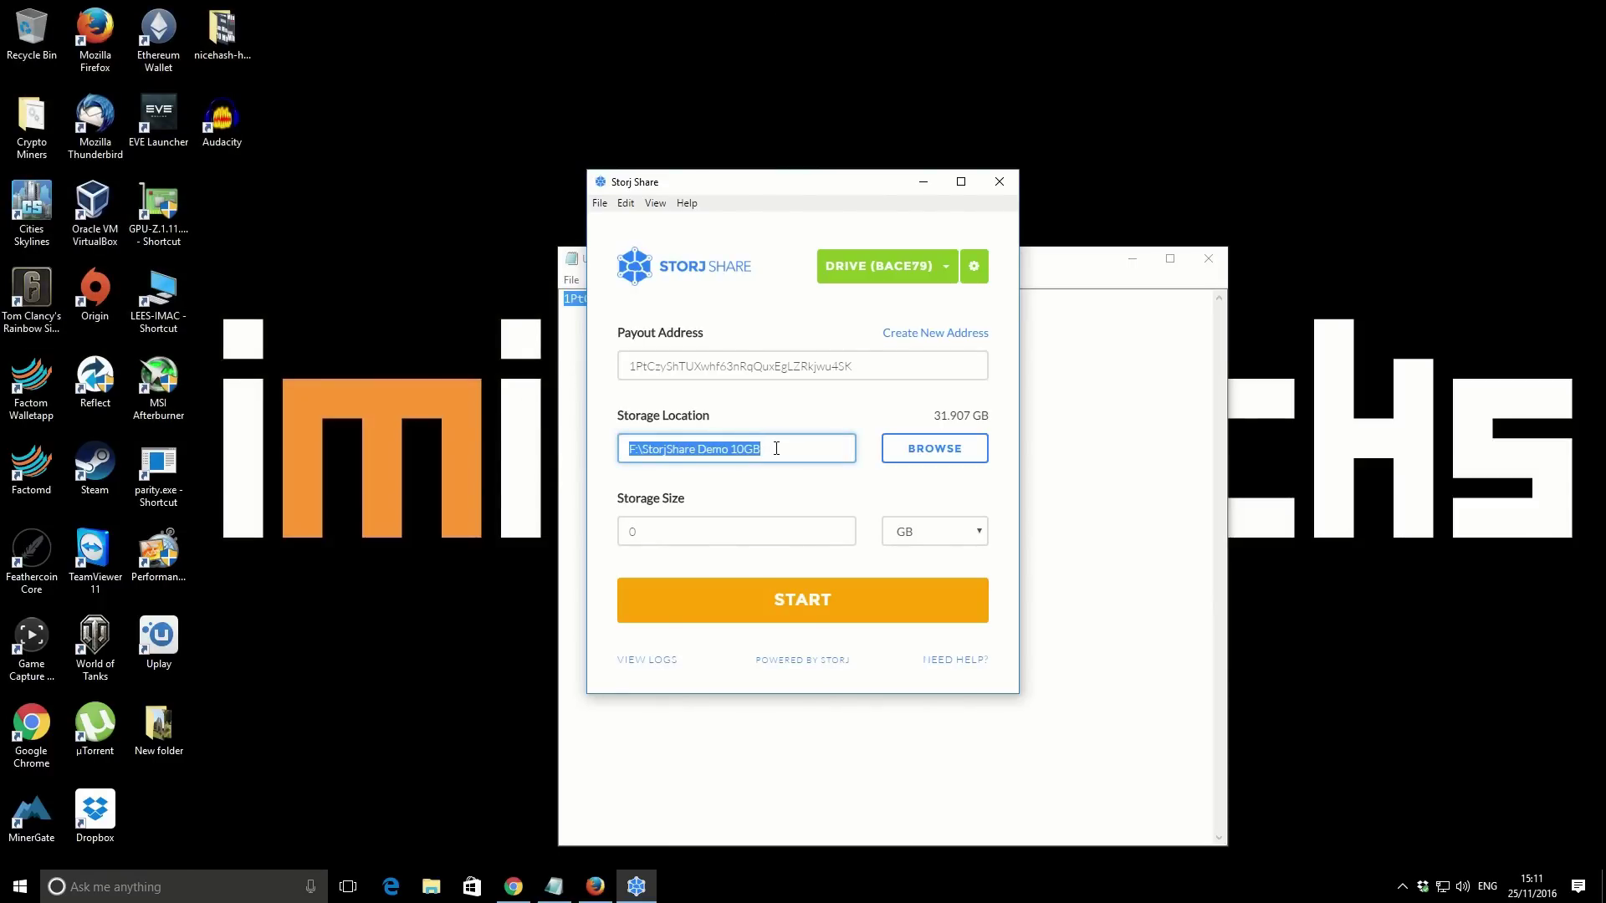
{"action": "left_click", "coordinate": [776, 448]}
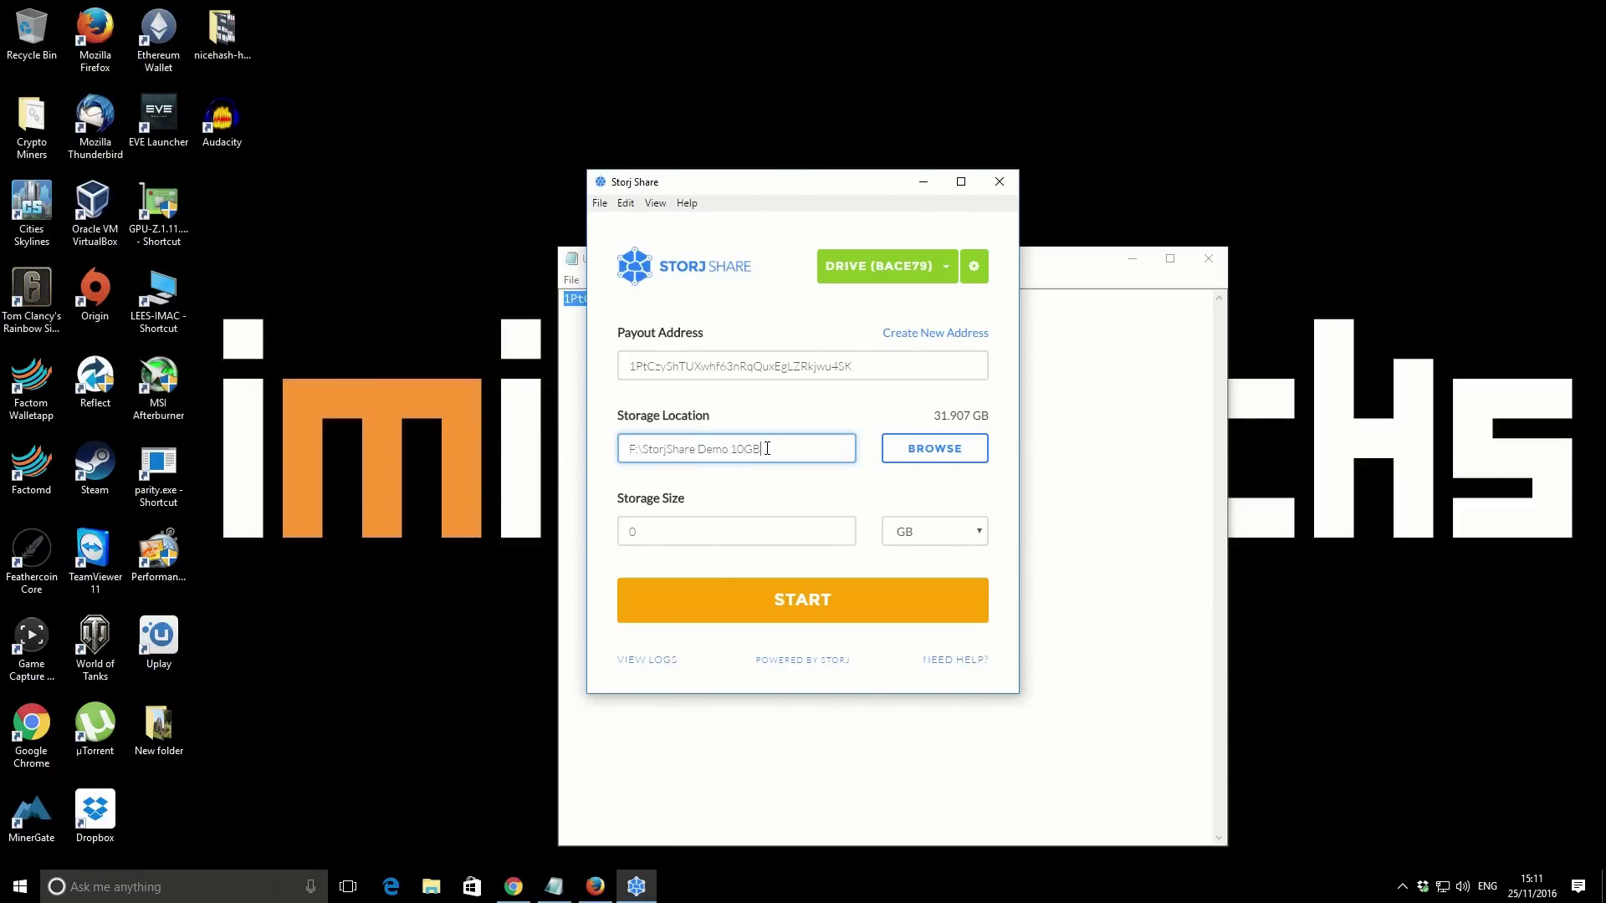
{"action": "left_click", "coordinate": [649, 502]}
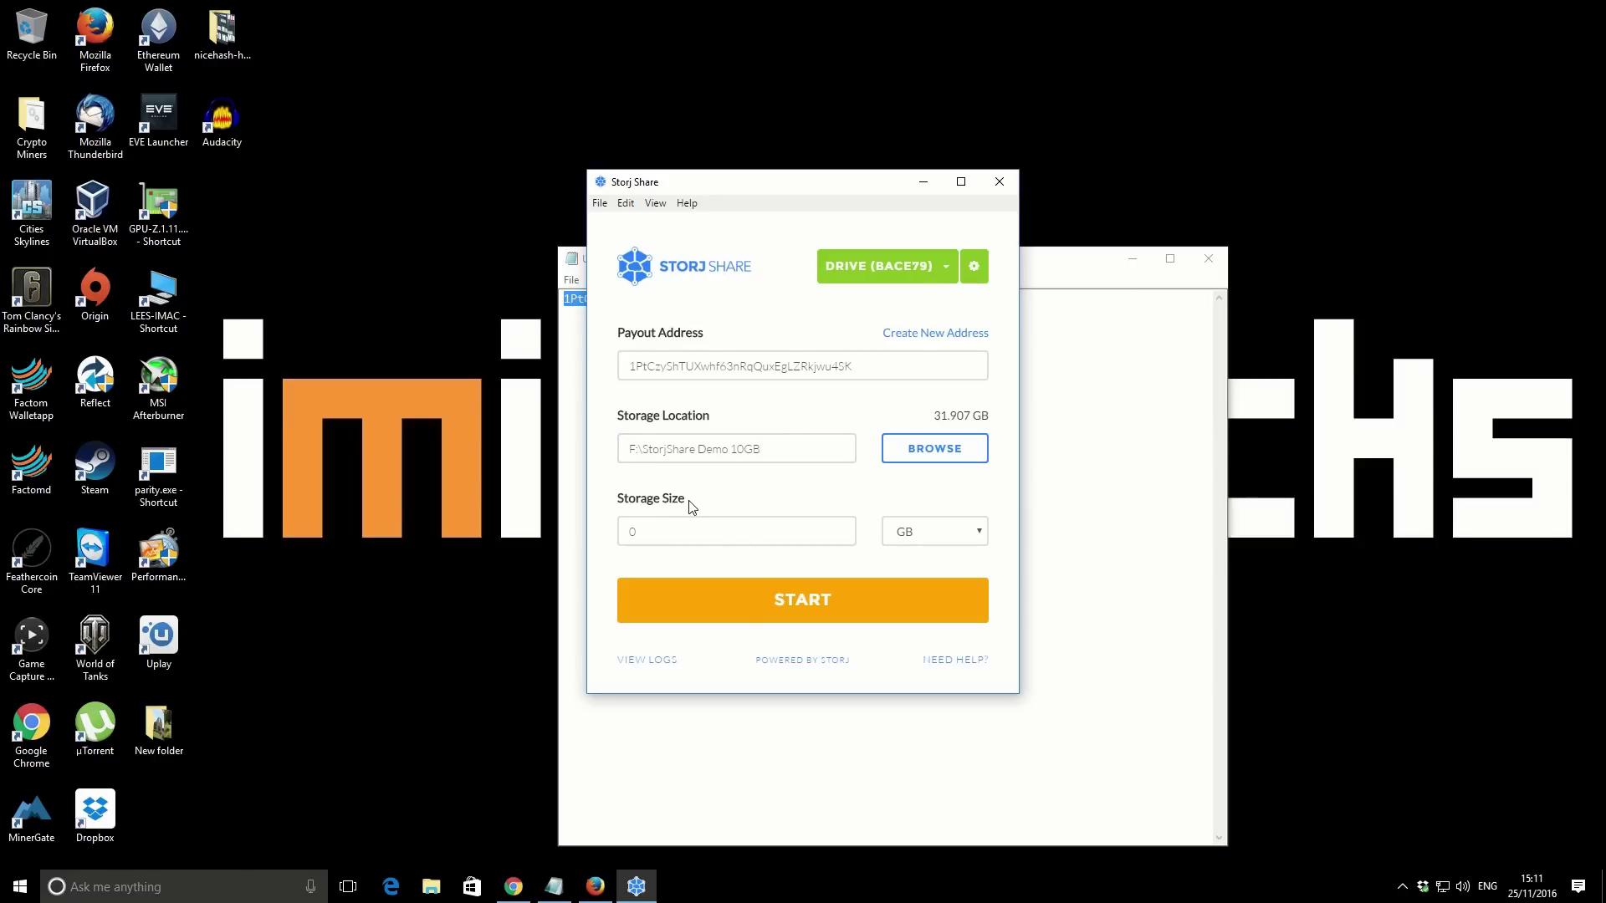
{"action": "left_click", "coordinate": [684, 530]}
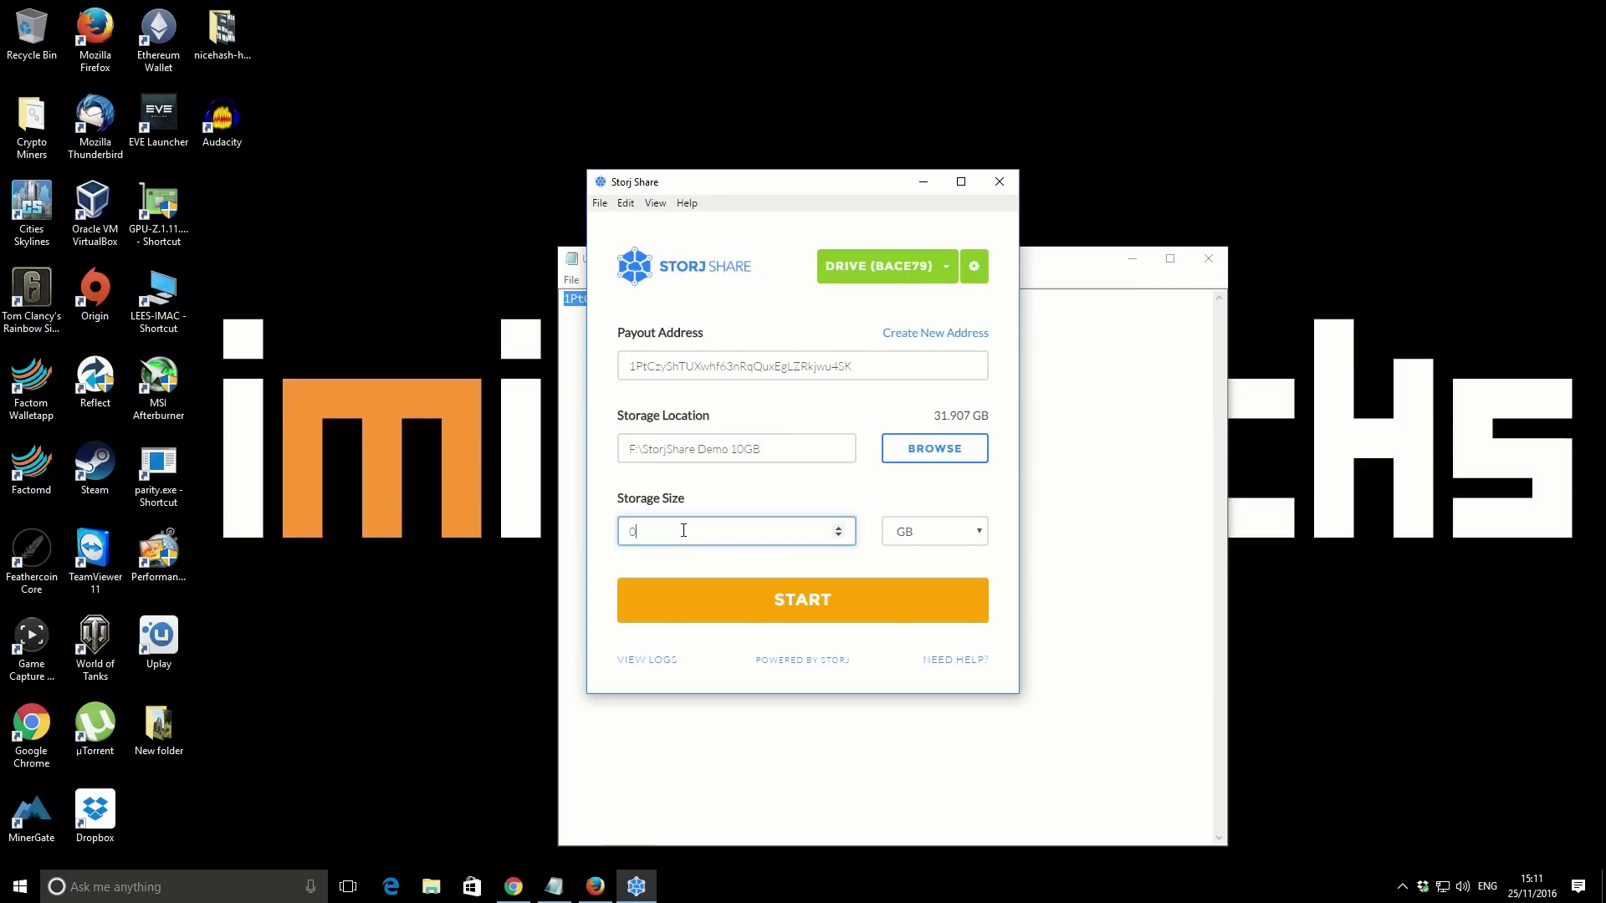
{"action": "key", "text": "BackSpace"}
{"action": "type", "text": "10"}
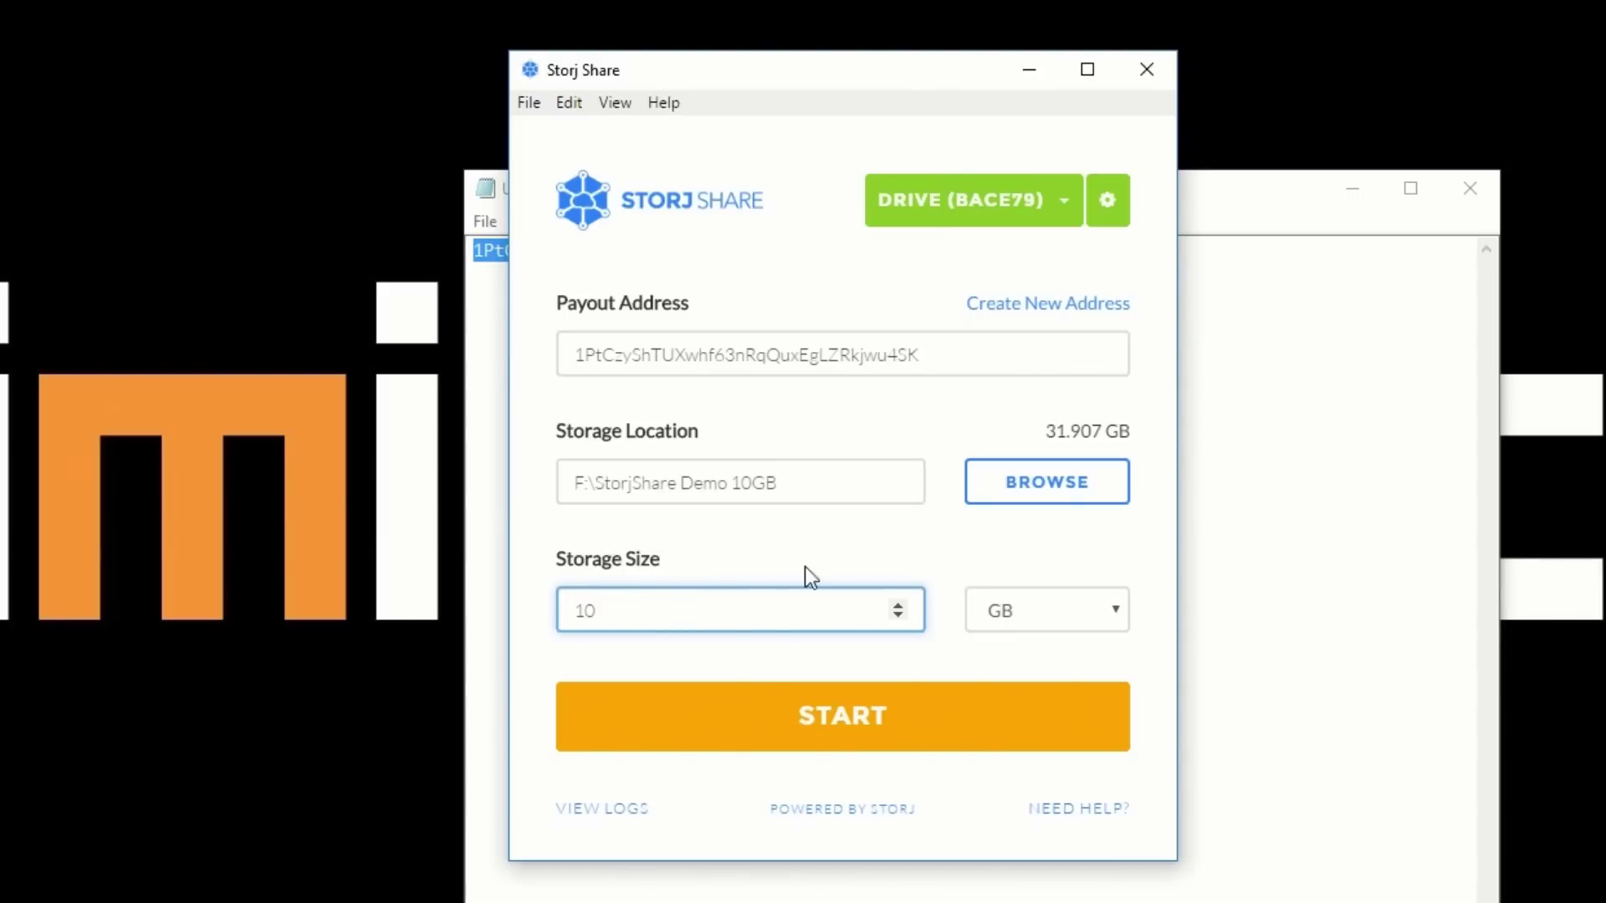
{"action": "left_click", "coordinate": [788, 509]}
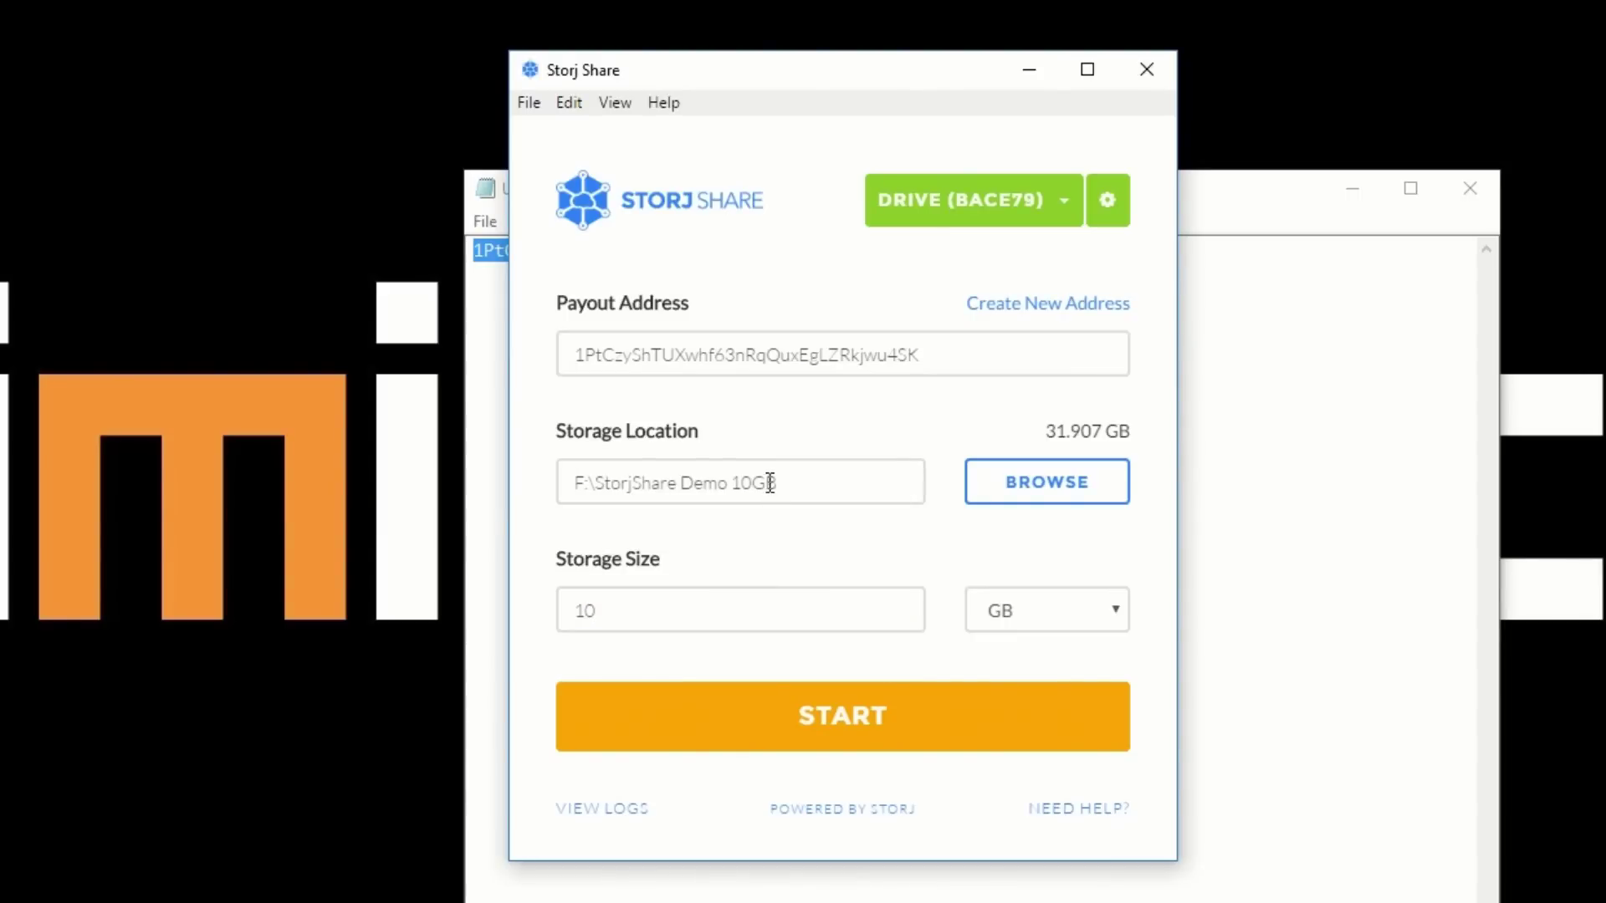
Keep GB as the size unit and start the 10 GB drive.
{"action": "left_click", "coordinate": [619, 614]}
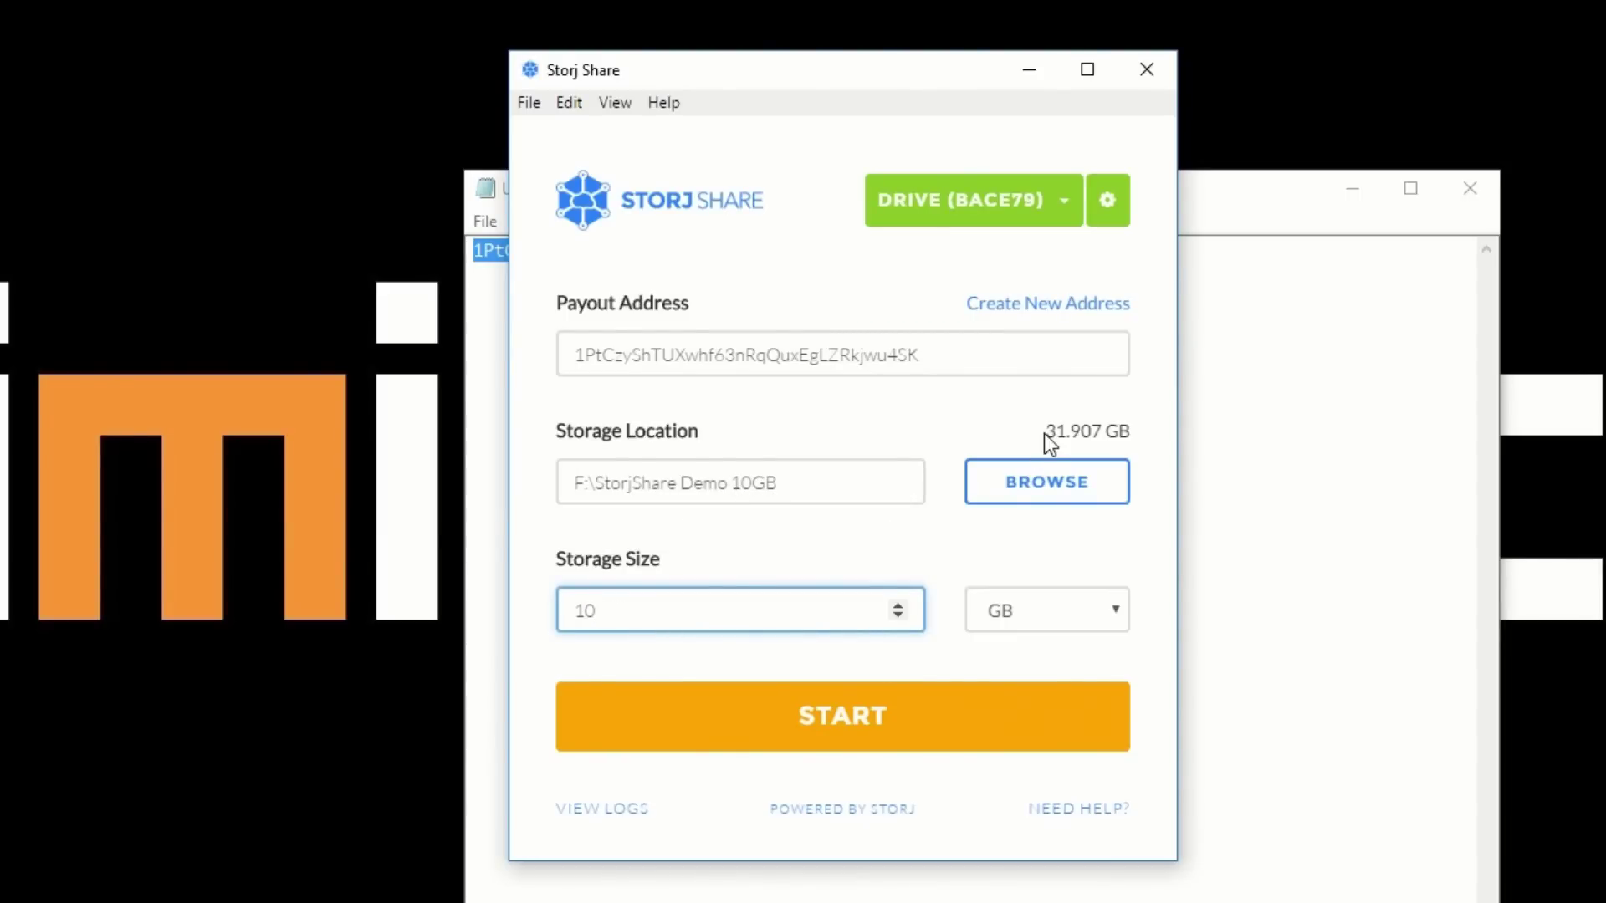
{"action": "left_click_drag", "start_coordinate": [1046, 433], "coordinate": [1132, 434]}
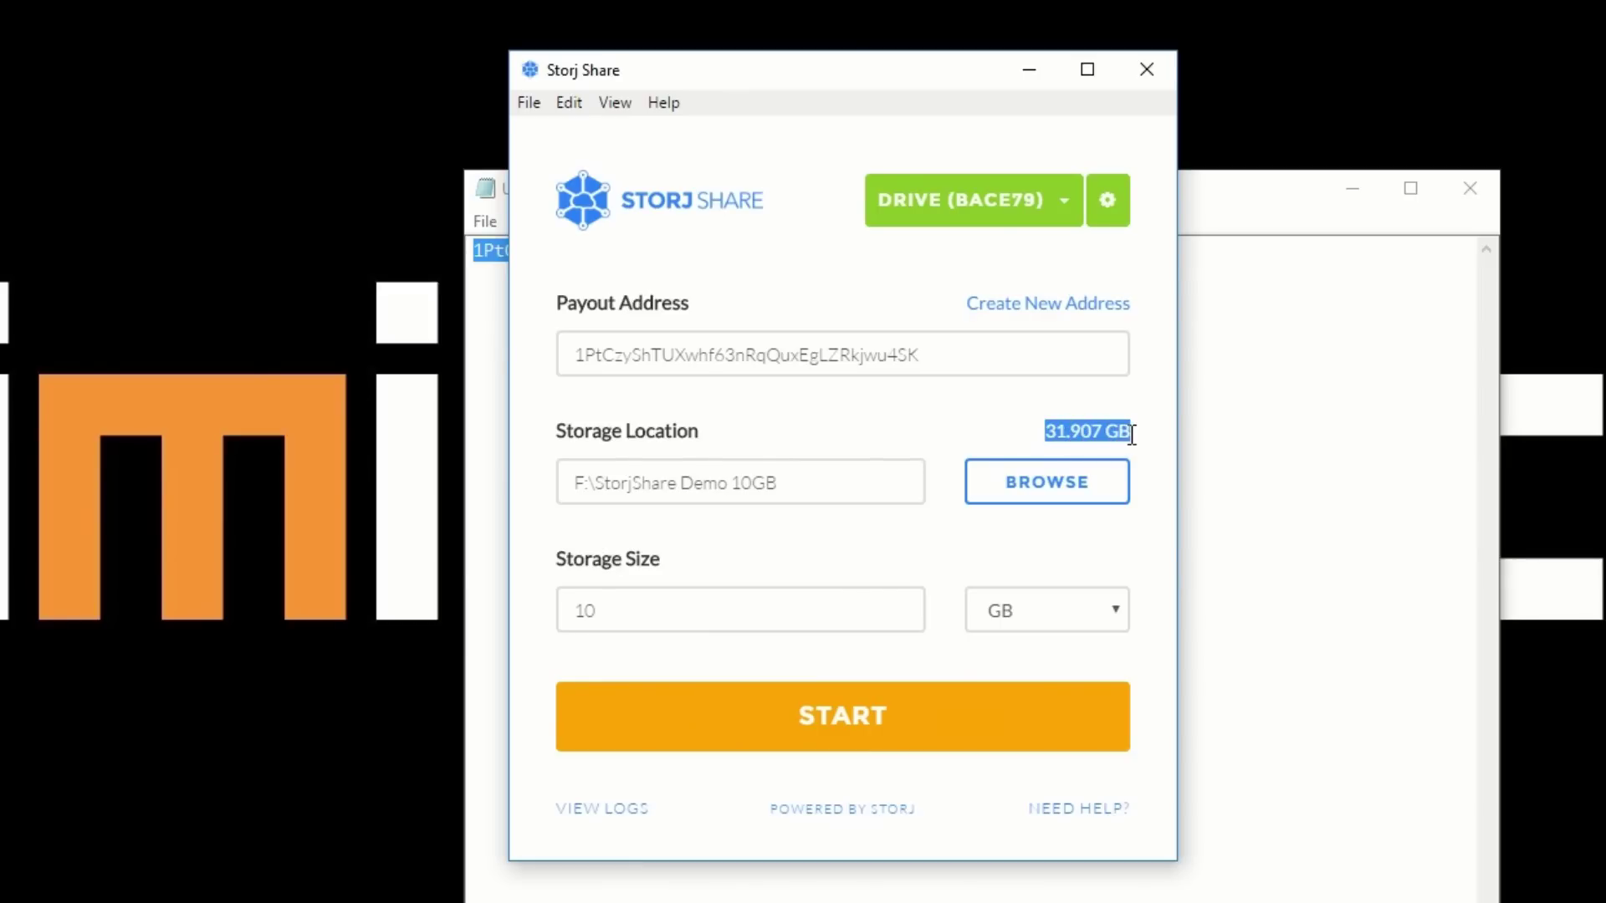
{"action": "left_click", "coordinate": [842, 534]}
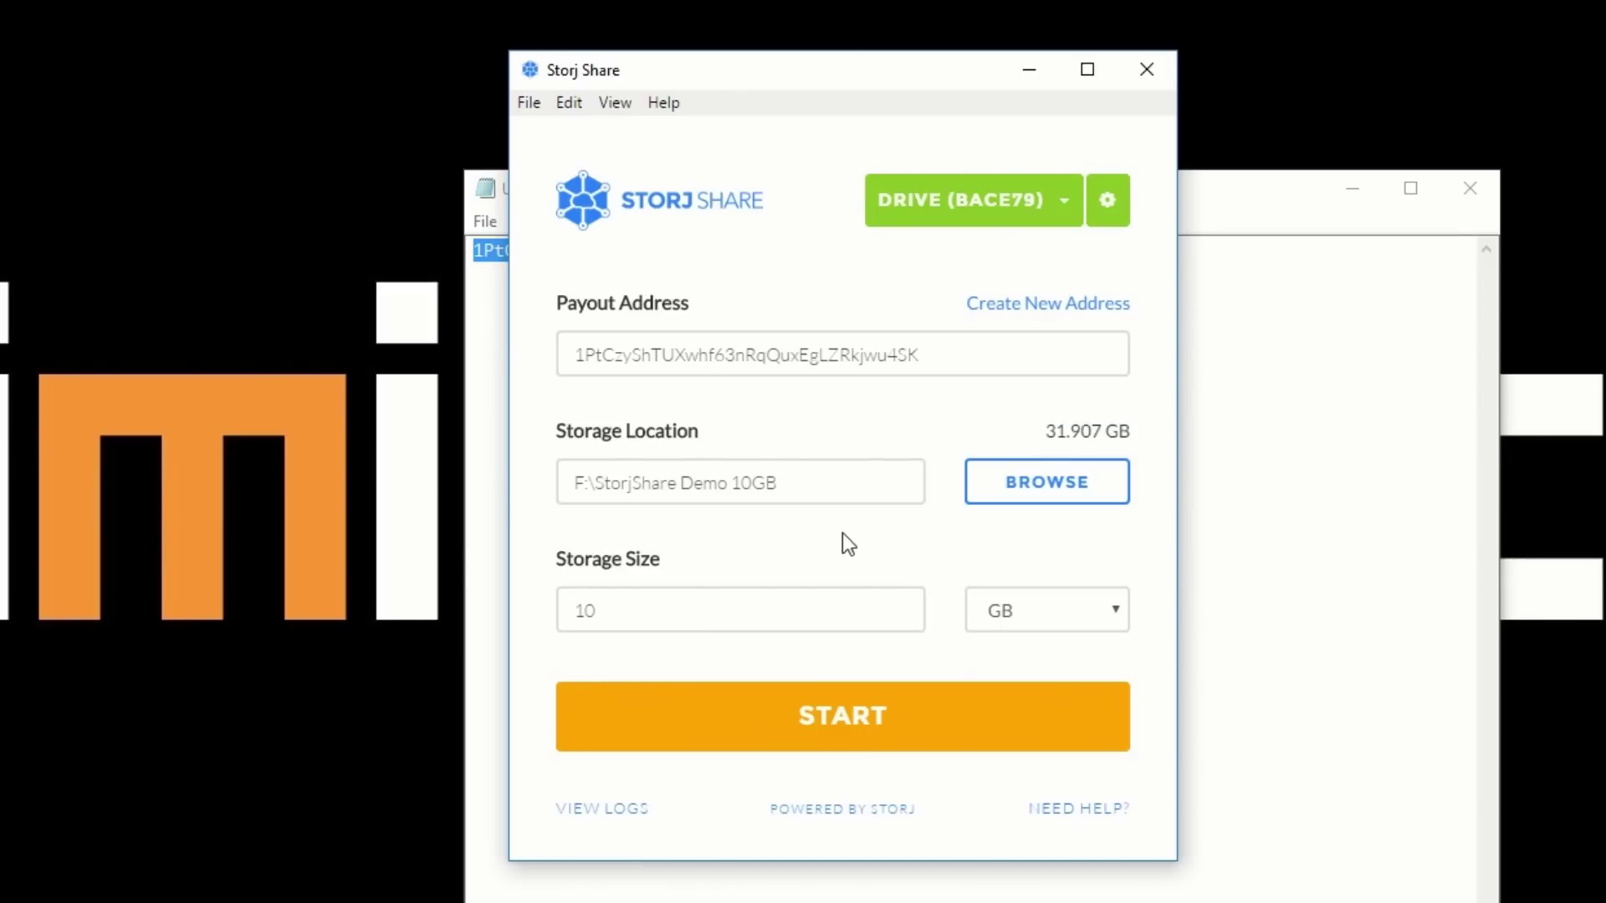
{"action": "left_click", "coordinate": [669, 609]}
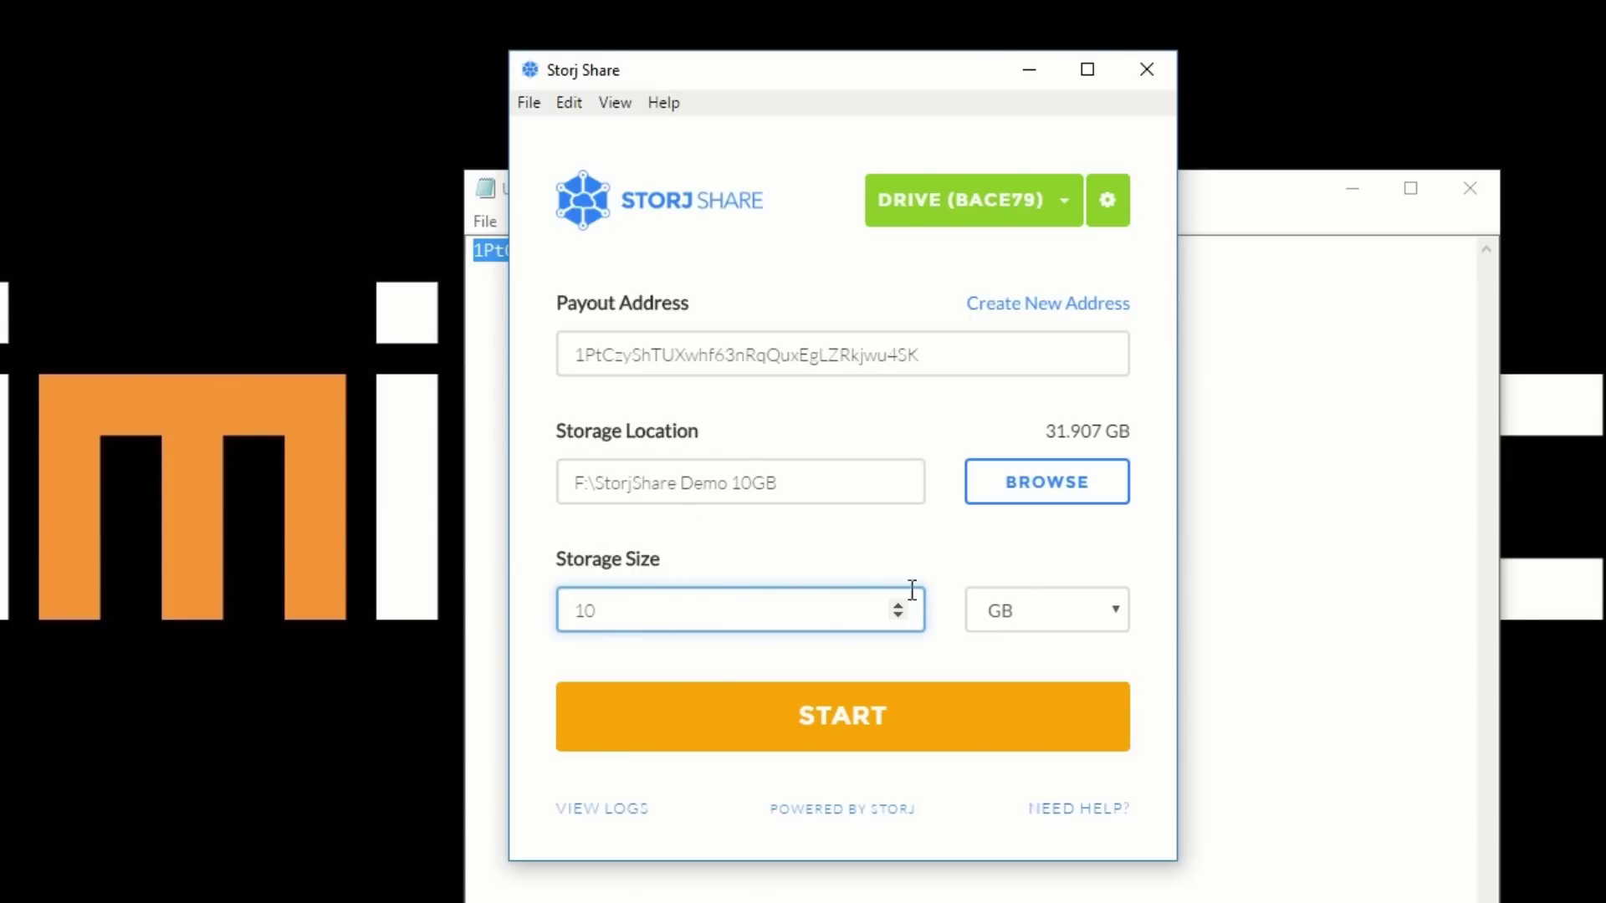
{"action": "left_click", "coordinate": [1037, 615]}
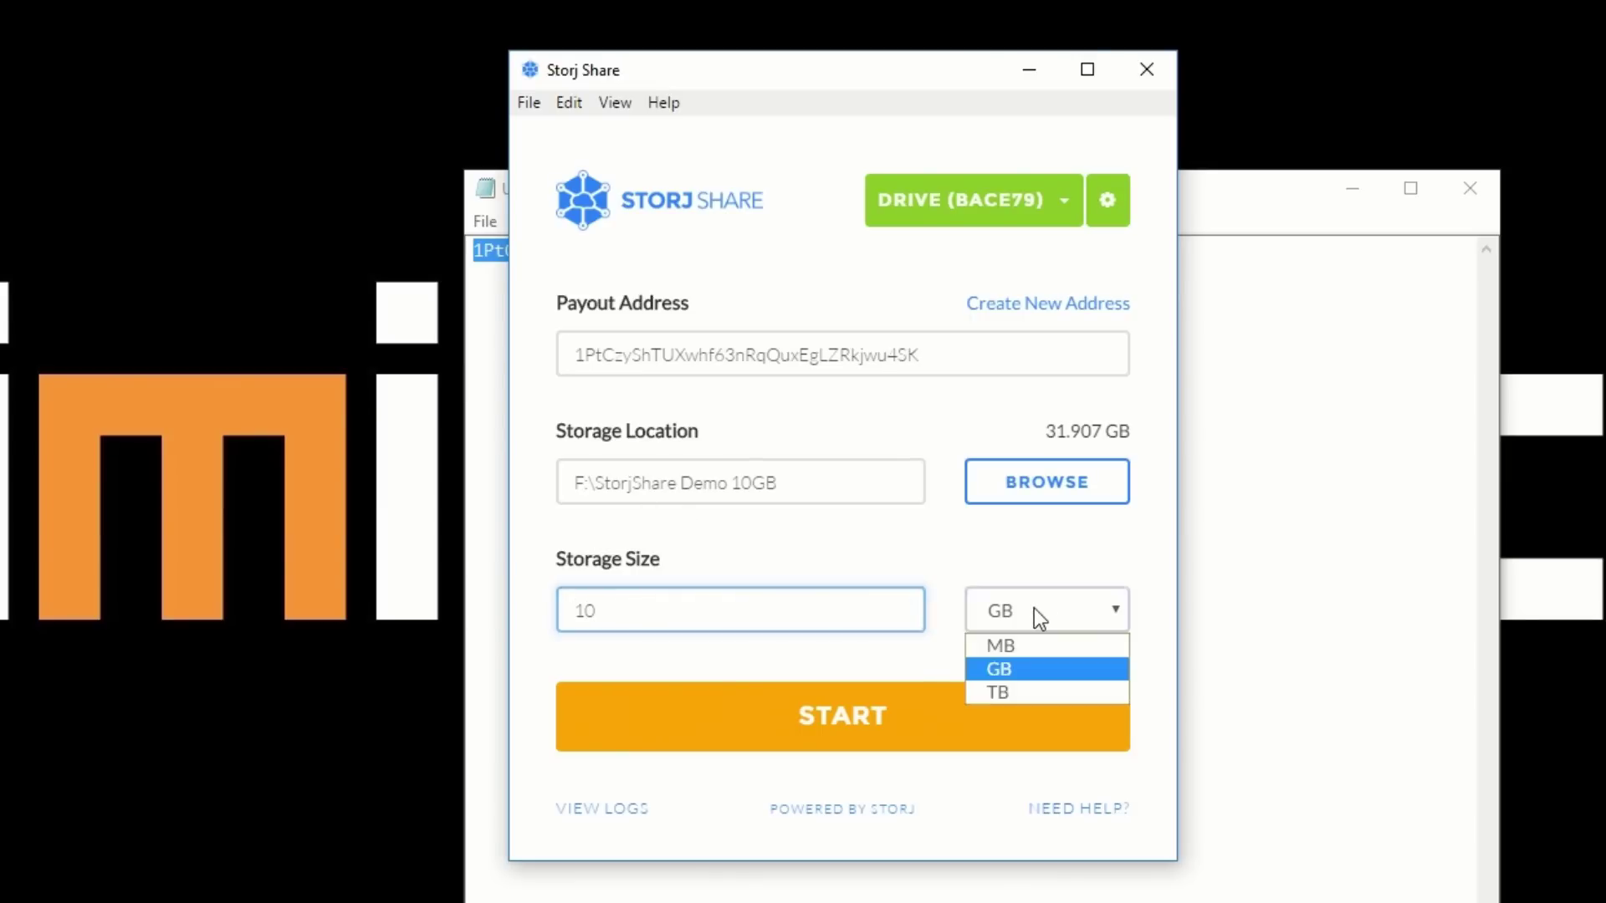
{"action": "left_click", "coordinate": [1034, 669]}
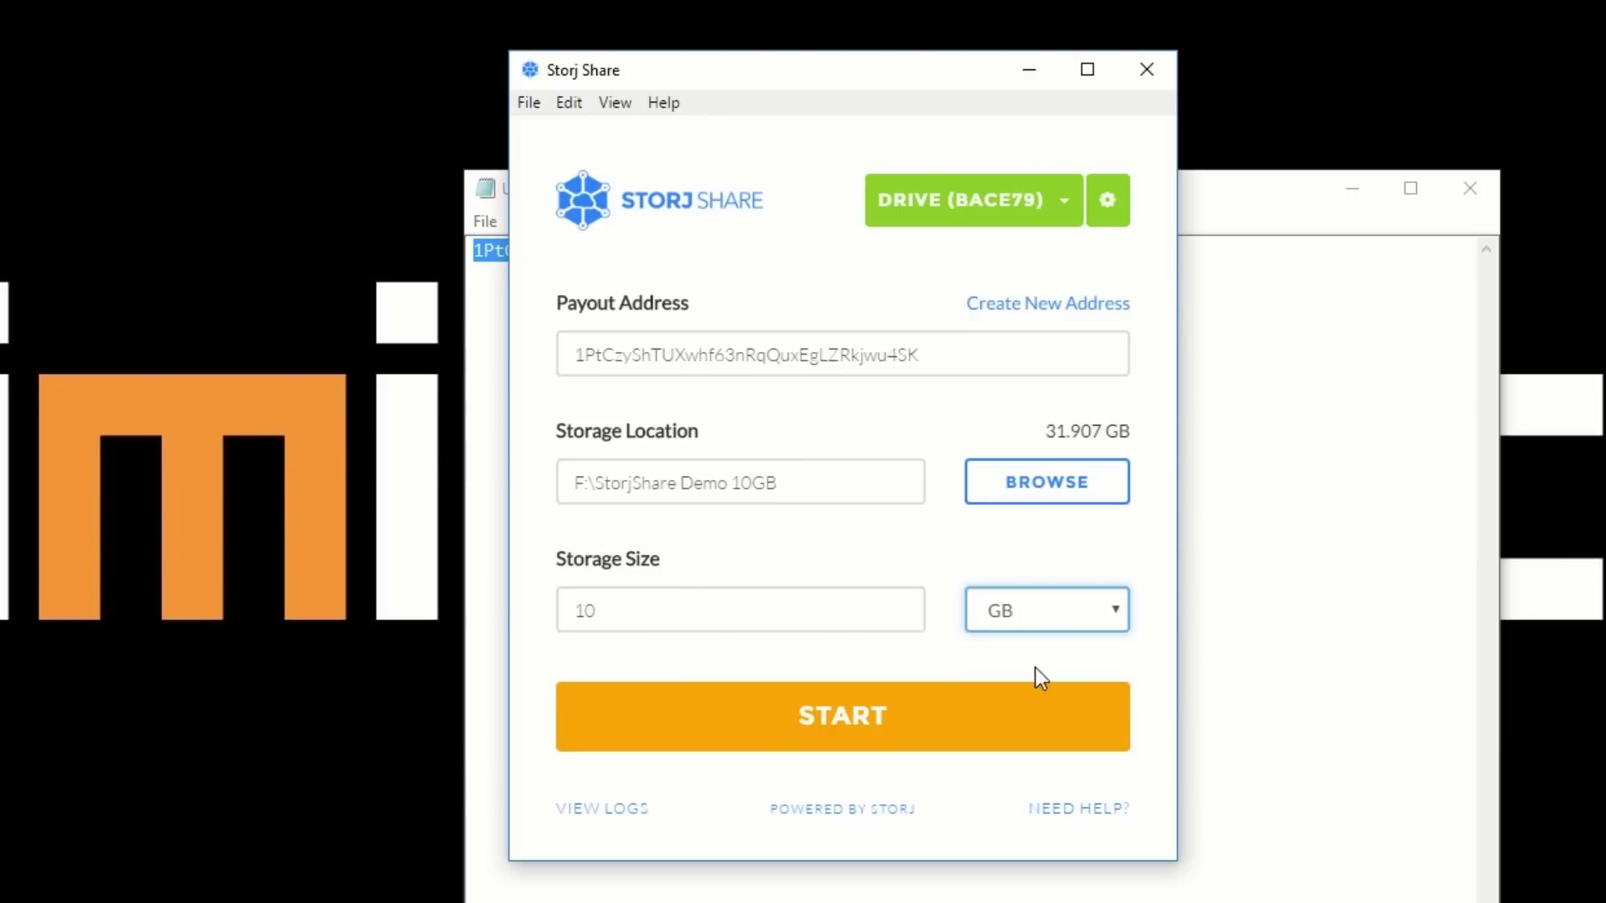
{"action": "left_click", "coordinate": [935, 555]}
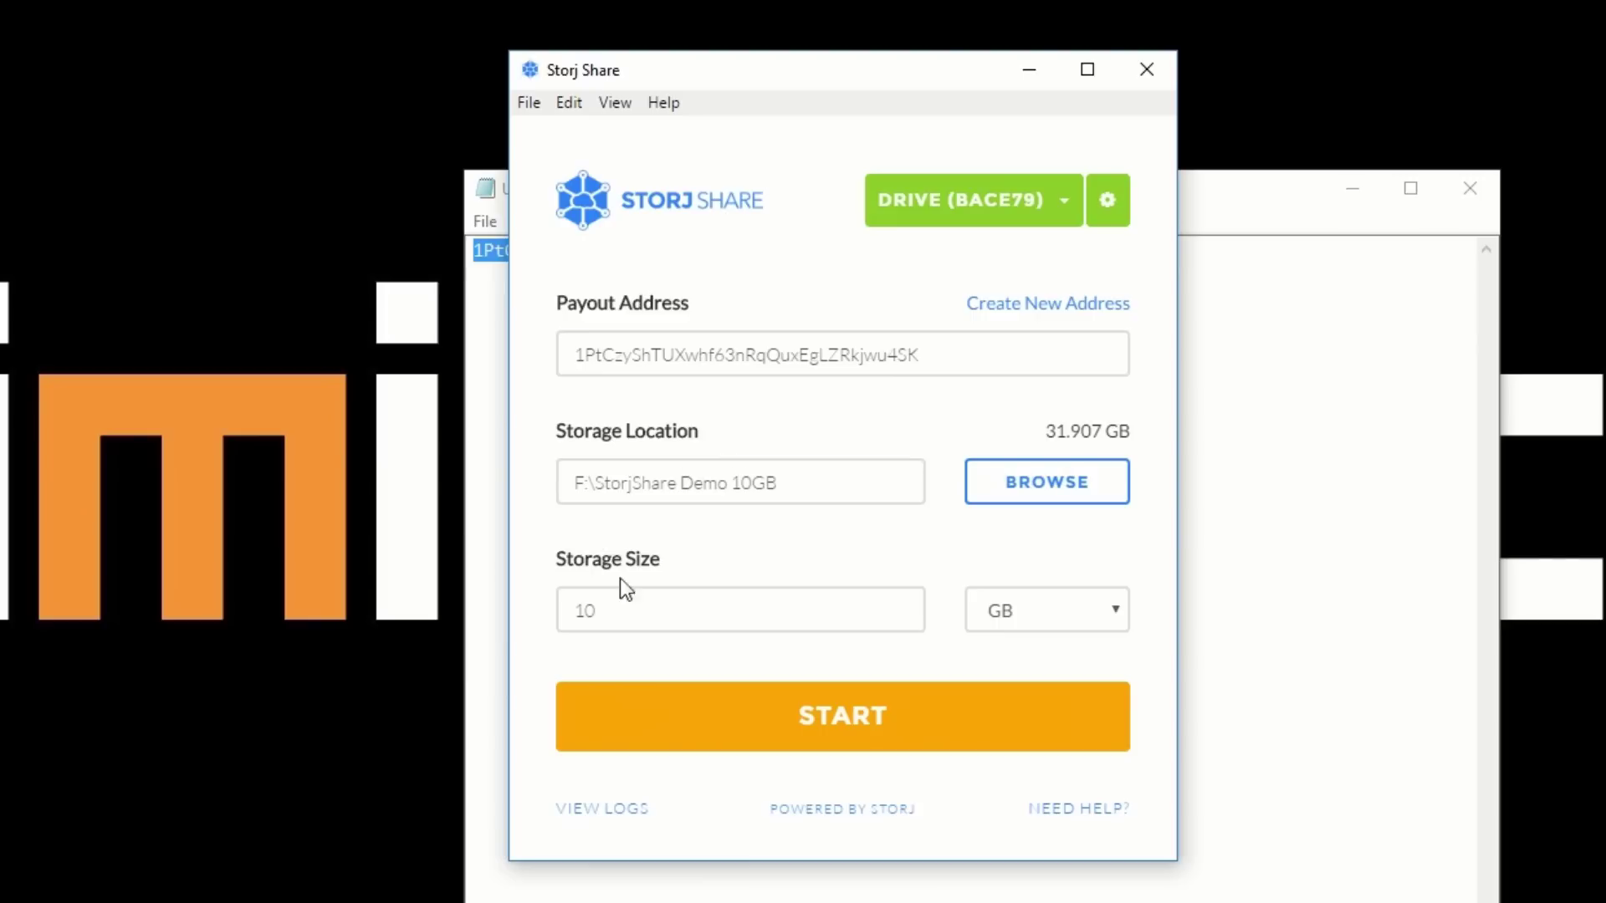
{"action": "left_click", "coordinate": [925, 721]}
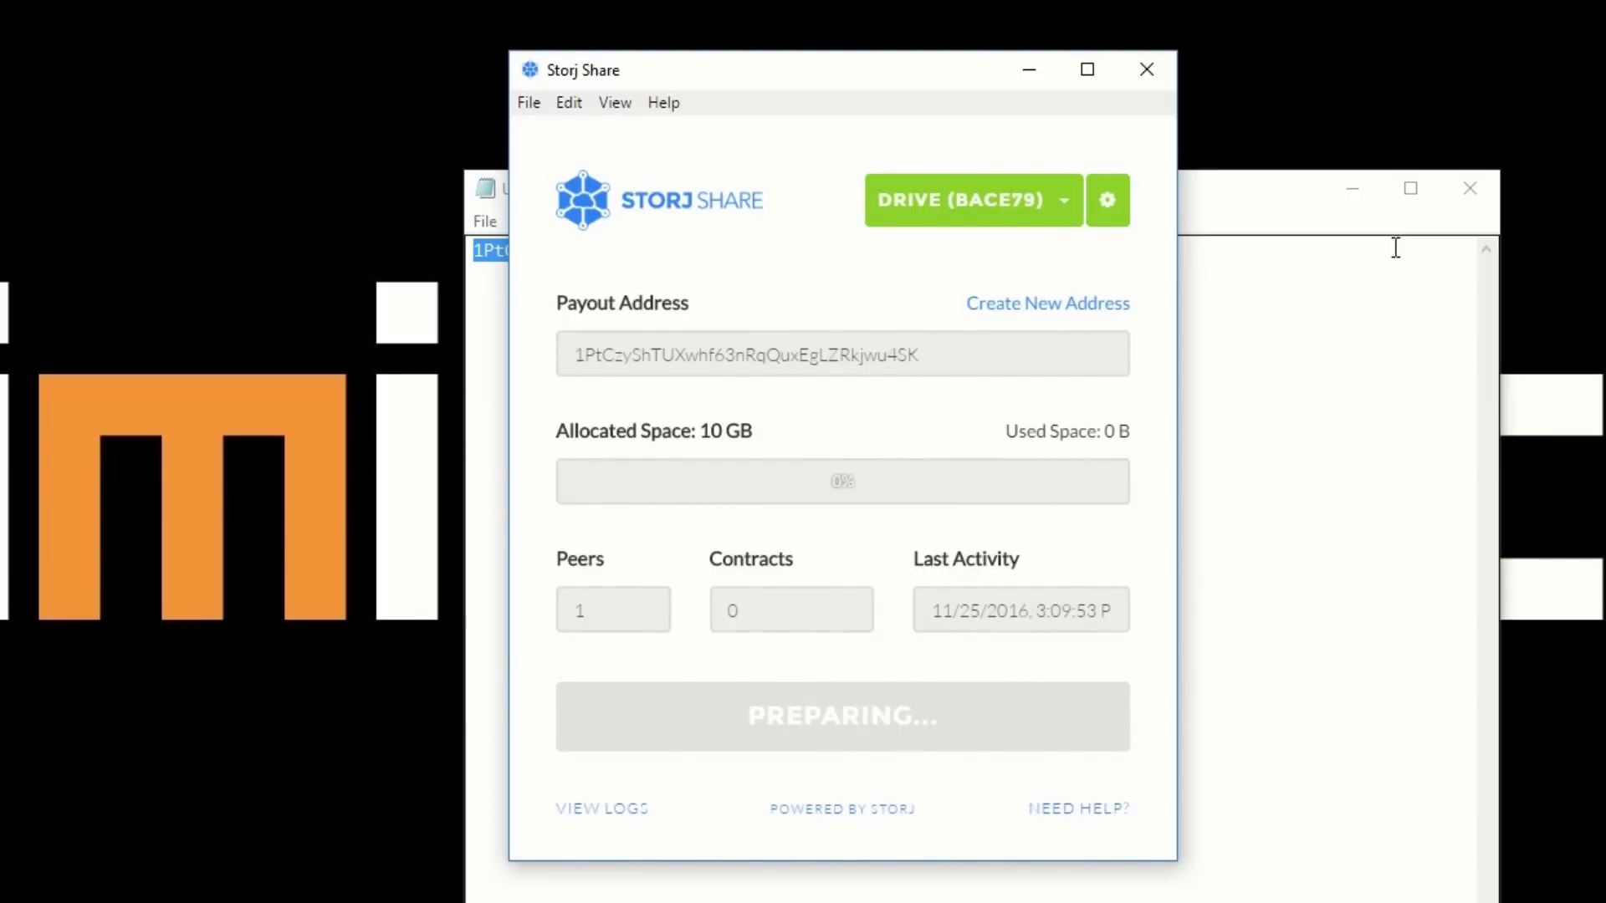
Minimise Notepad and return to Storj Share once BACE79 is running with 7 peers.
{"action": "left_click", "coordinate": [1357, 191]}
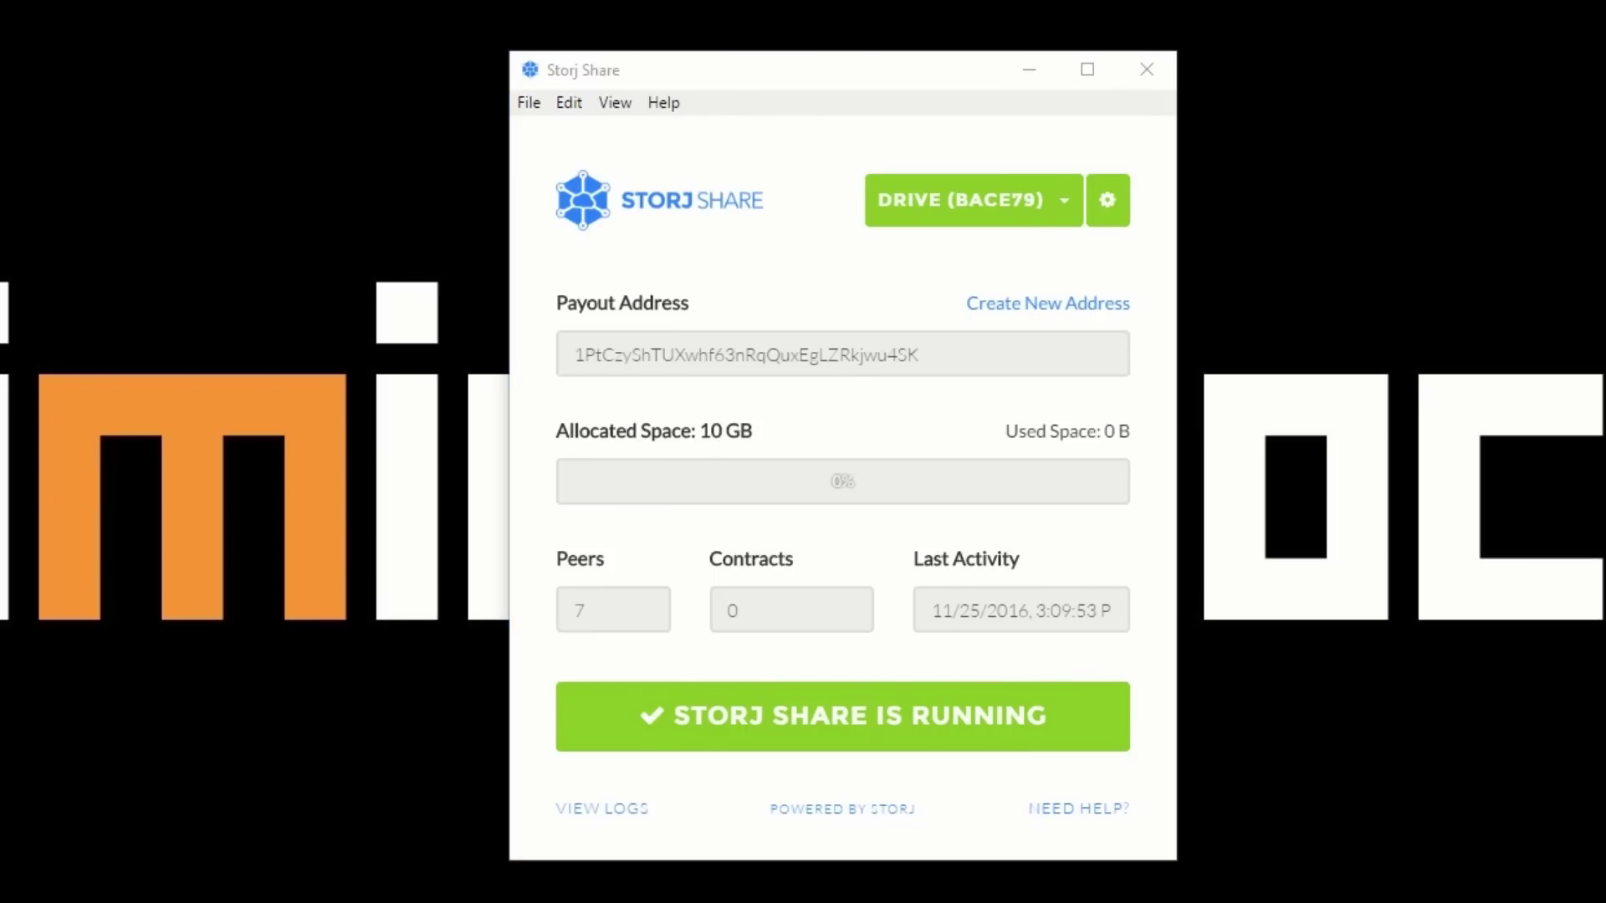
{"action": "left_click", "coordinate": [899, 73]}
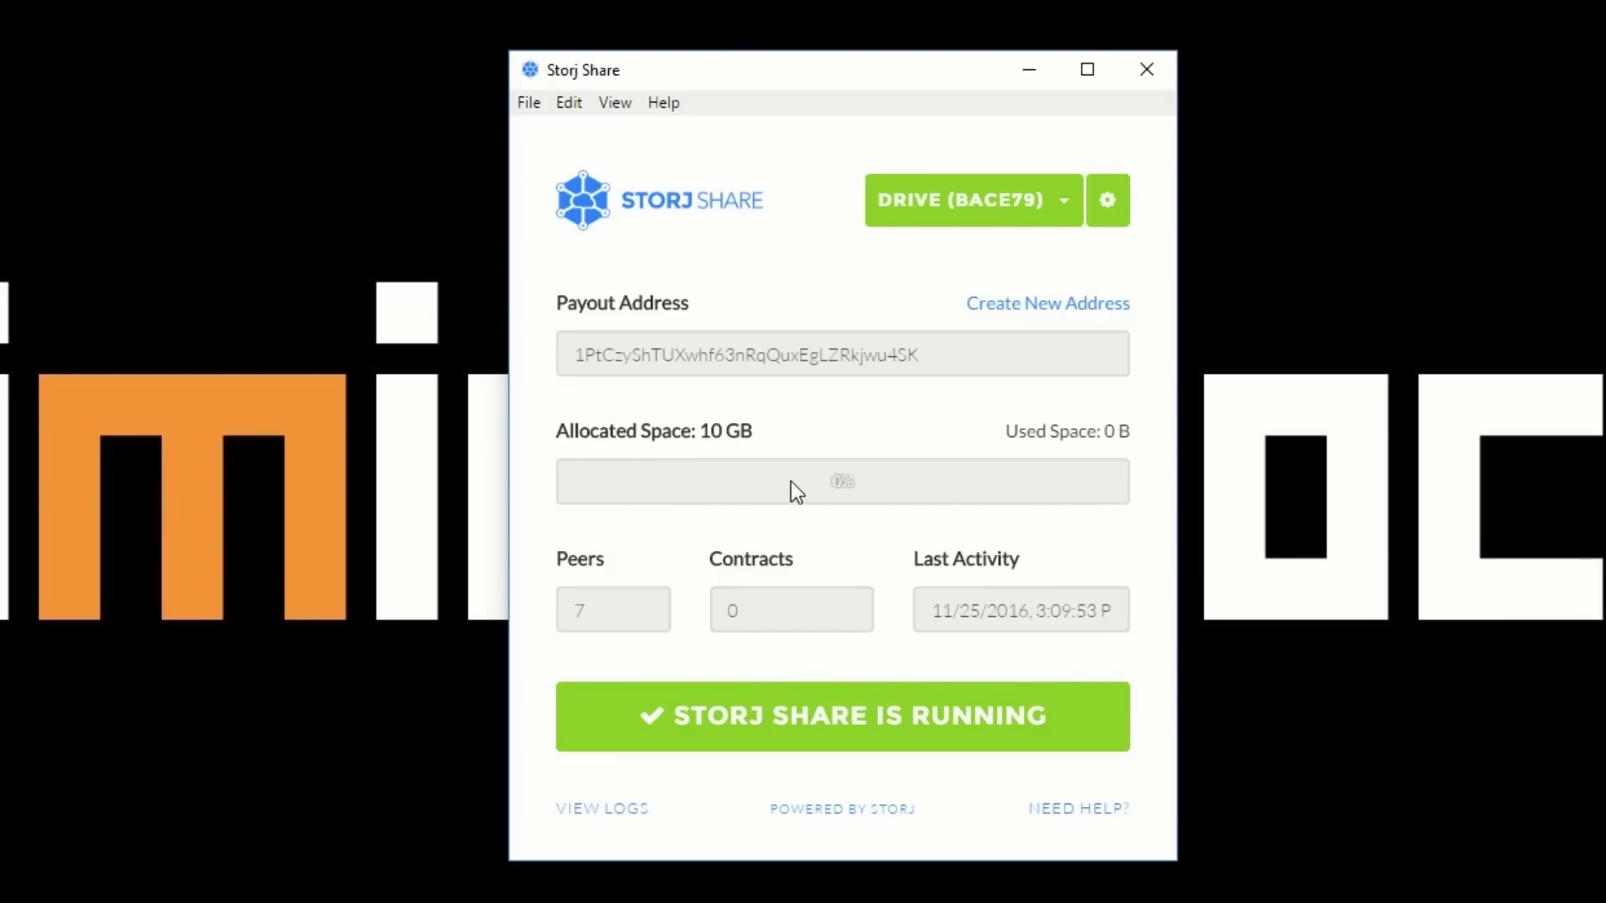
Switch through drive 9ce0c8 to the running e523e9 drive, showing 27.316 GB used of 25 GB.
{"action": "left_click", "coordinate": [951, 236]}
{"action": "left_click", "coordinate": [958, 251]}
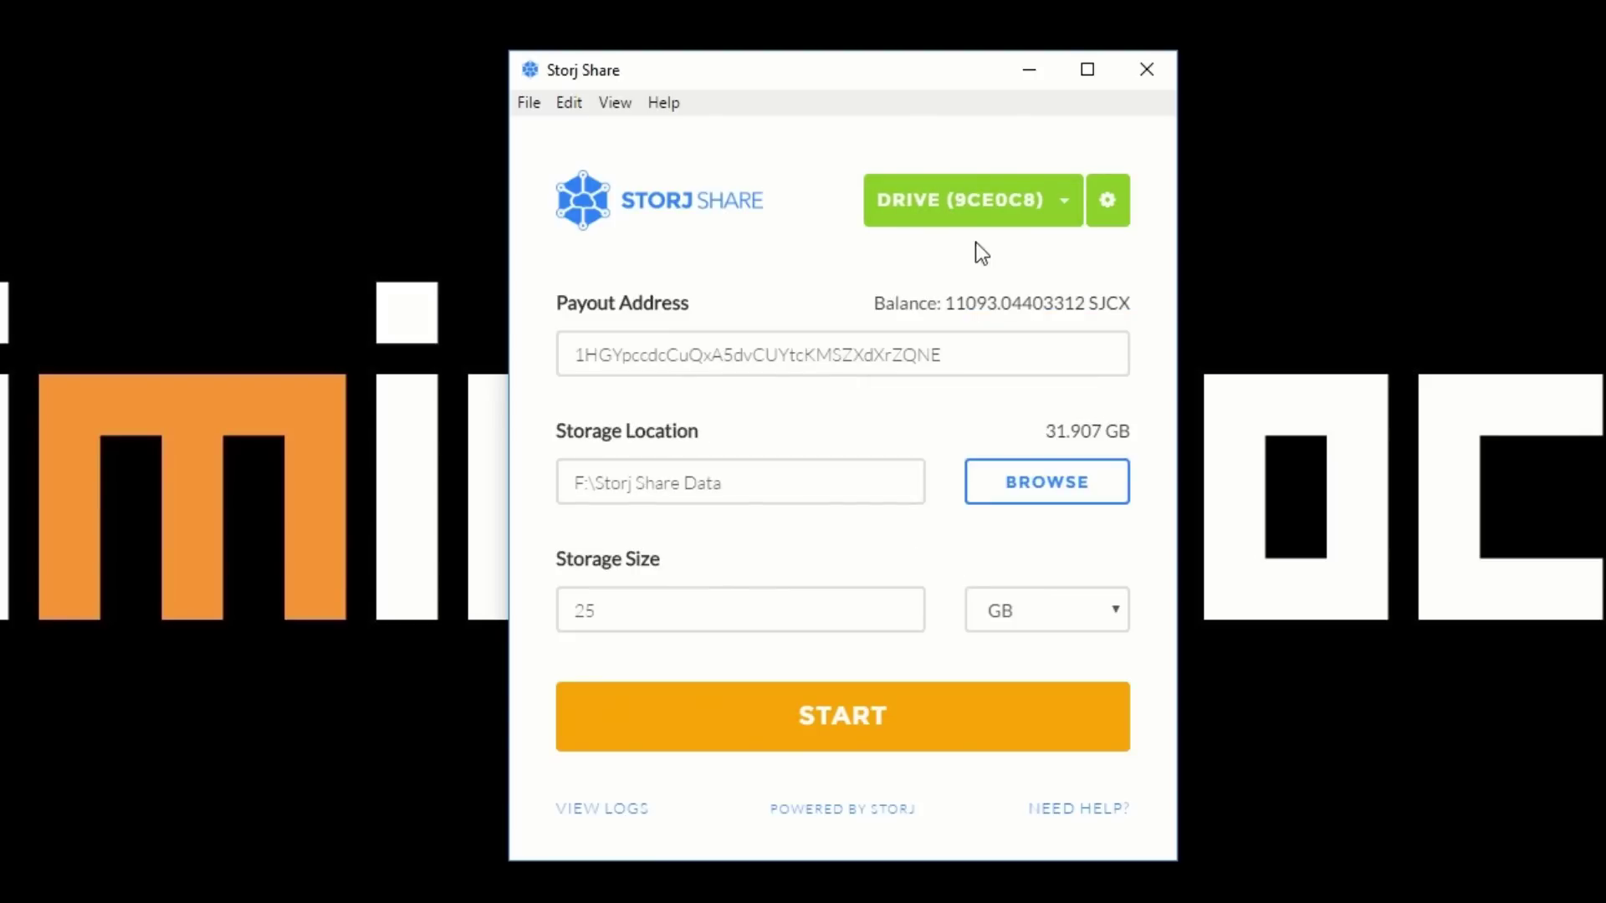
{"action": "left_click", "coordinate": [974, 213]}
{"action": "left_click", "coordinate": [961, 286]}
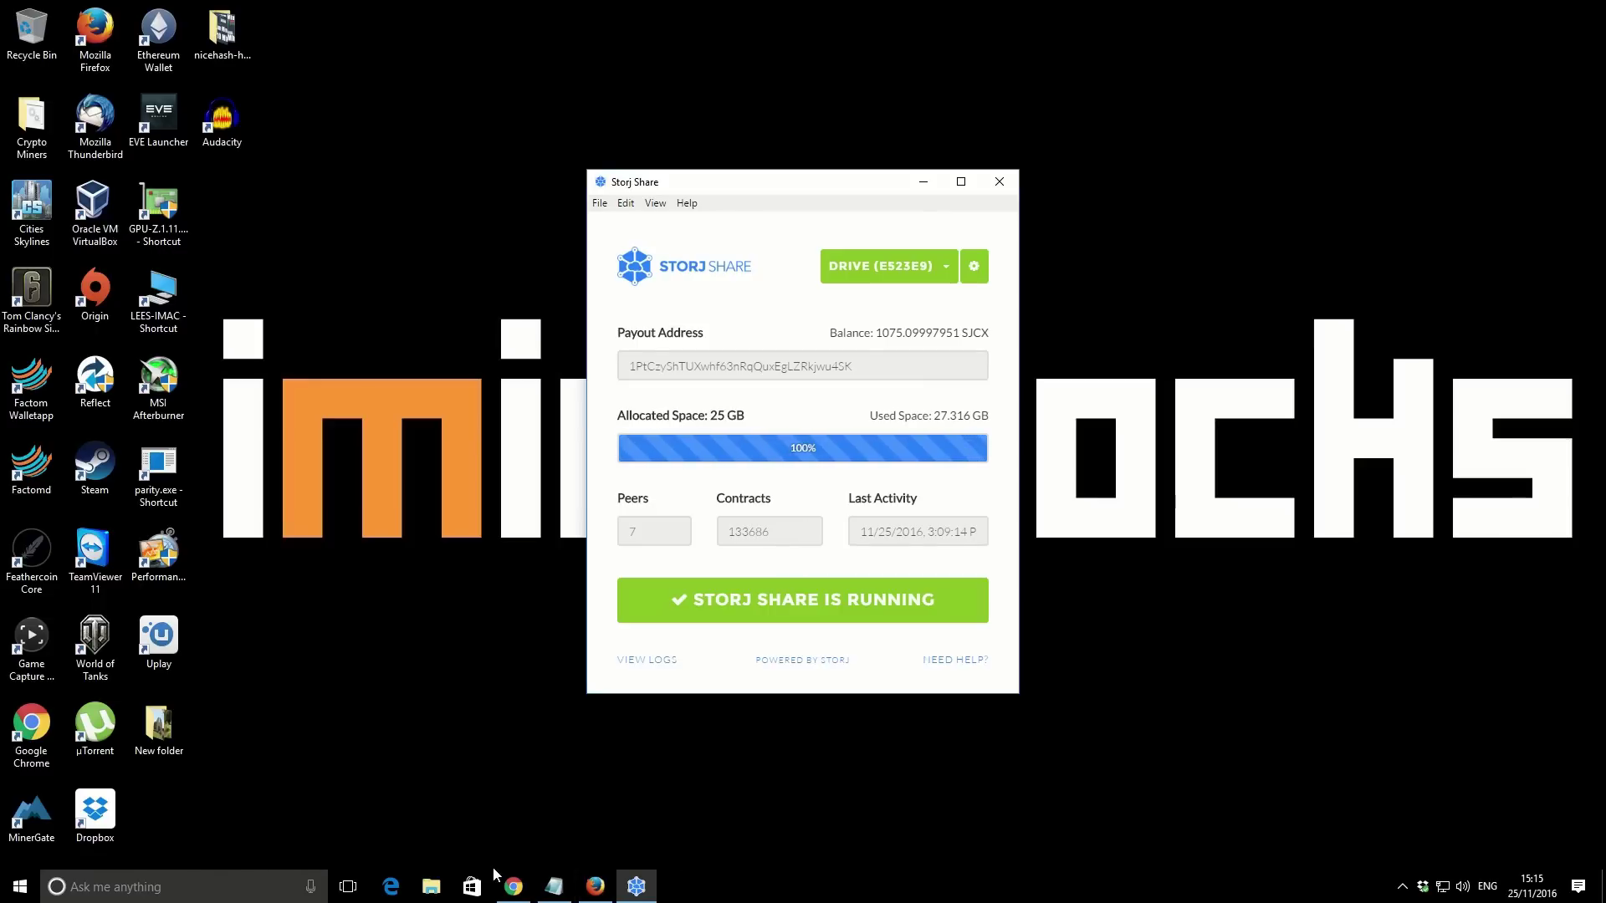
Bring up the Blockscan payout-address page and highlight the received 1000 SJCX and 511 KARMATOKEN amounts.
{"action": "left_click", "coordinate": [513, 891]}
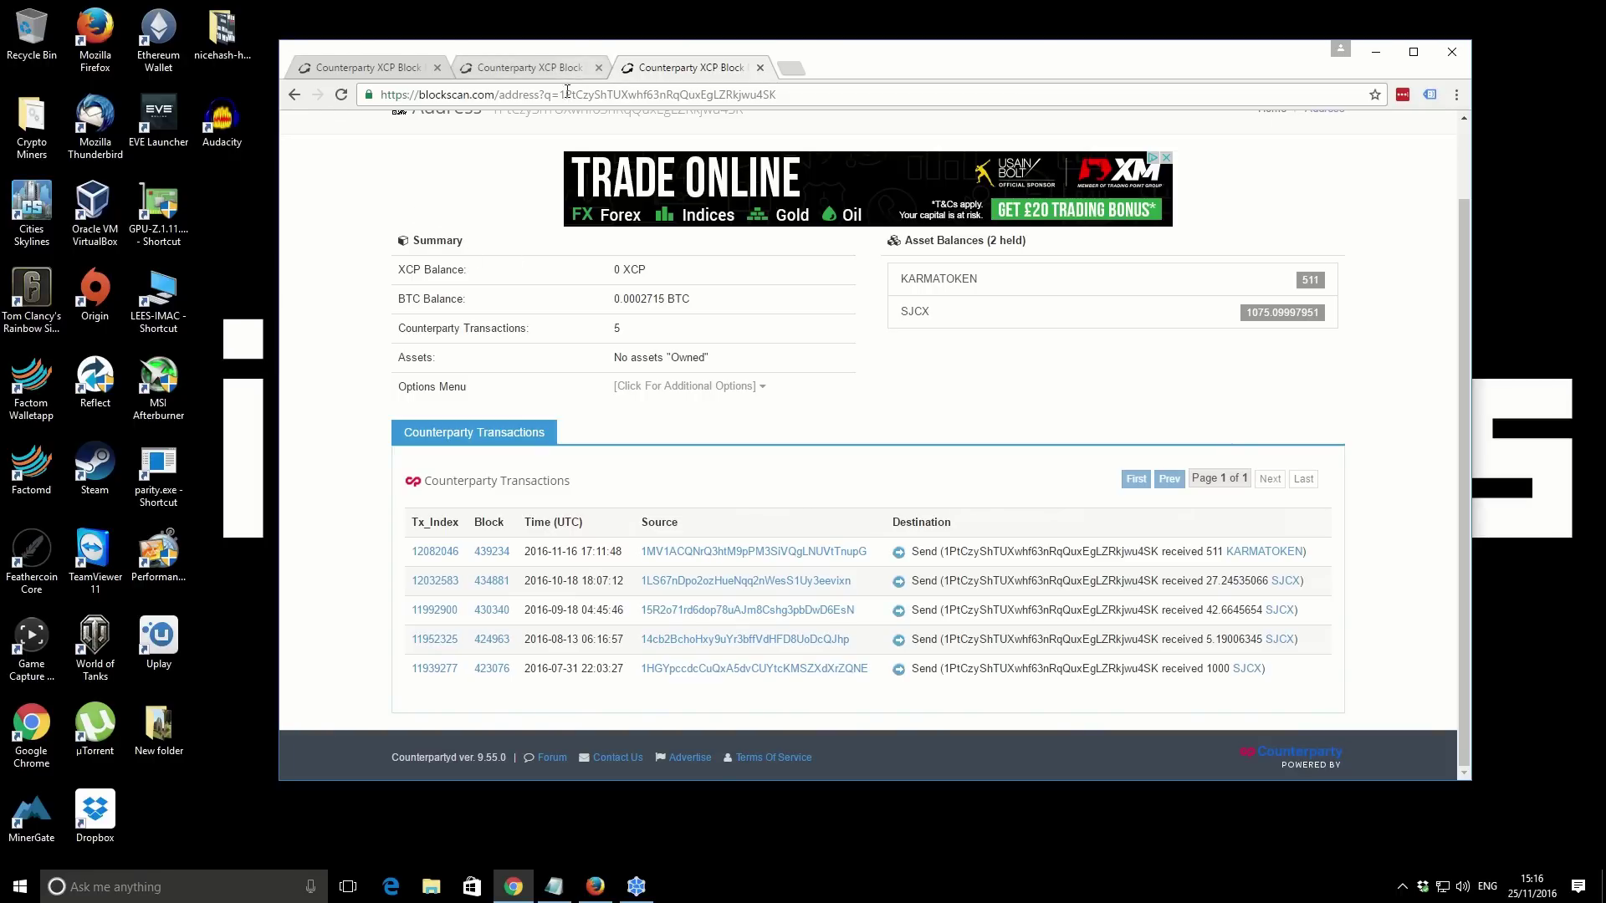
{"action": "left_click", "coordinate": [784, 94]}
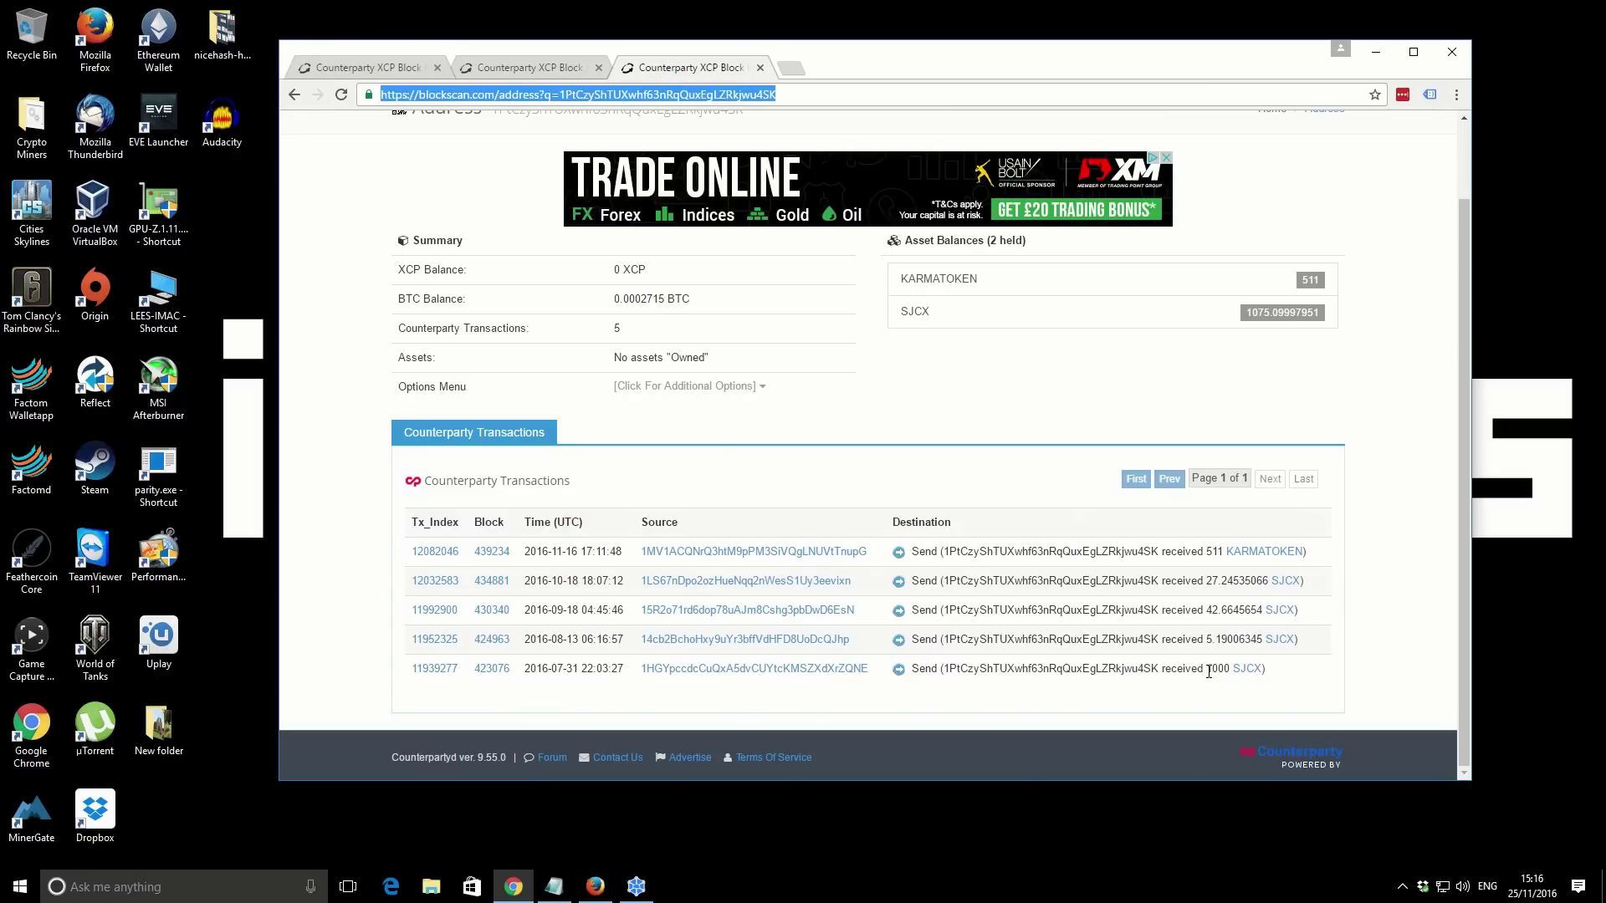
{"action": "left_click_drag", "start_coordinate": [1207, 669], "coordinate": [1232, 666]}
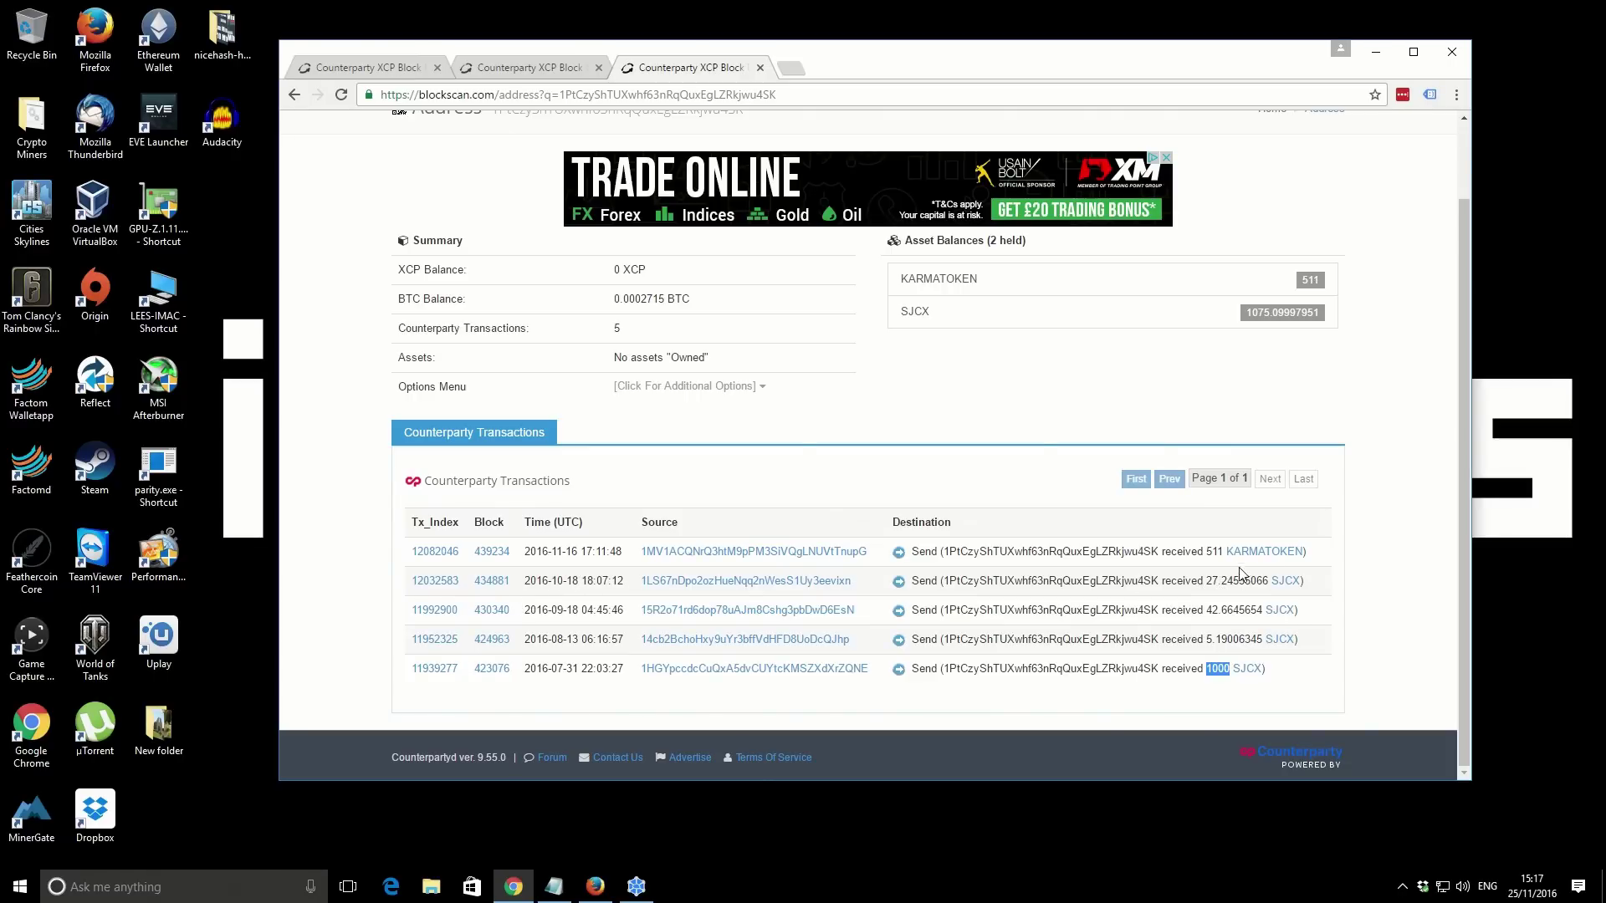
{"action": "double_click", "coordinate": [1210, 551]}
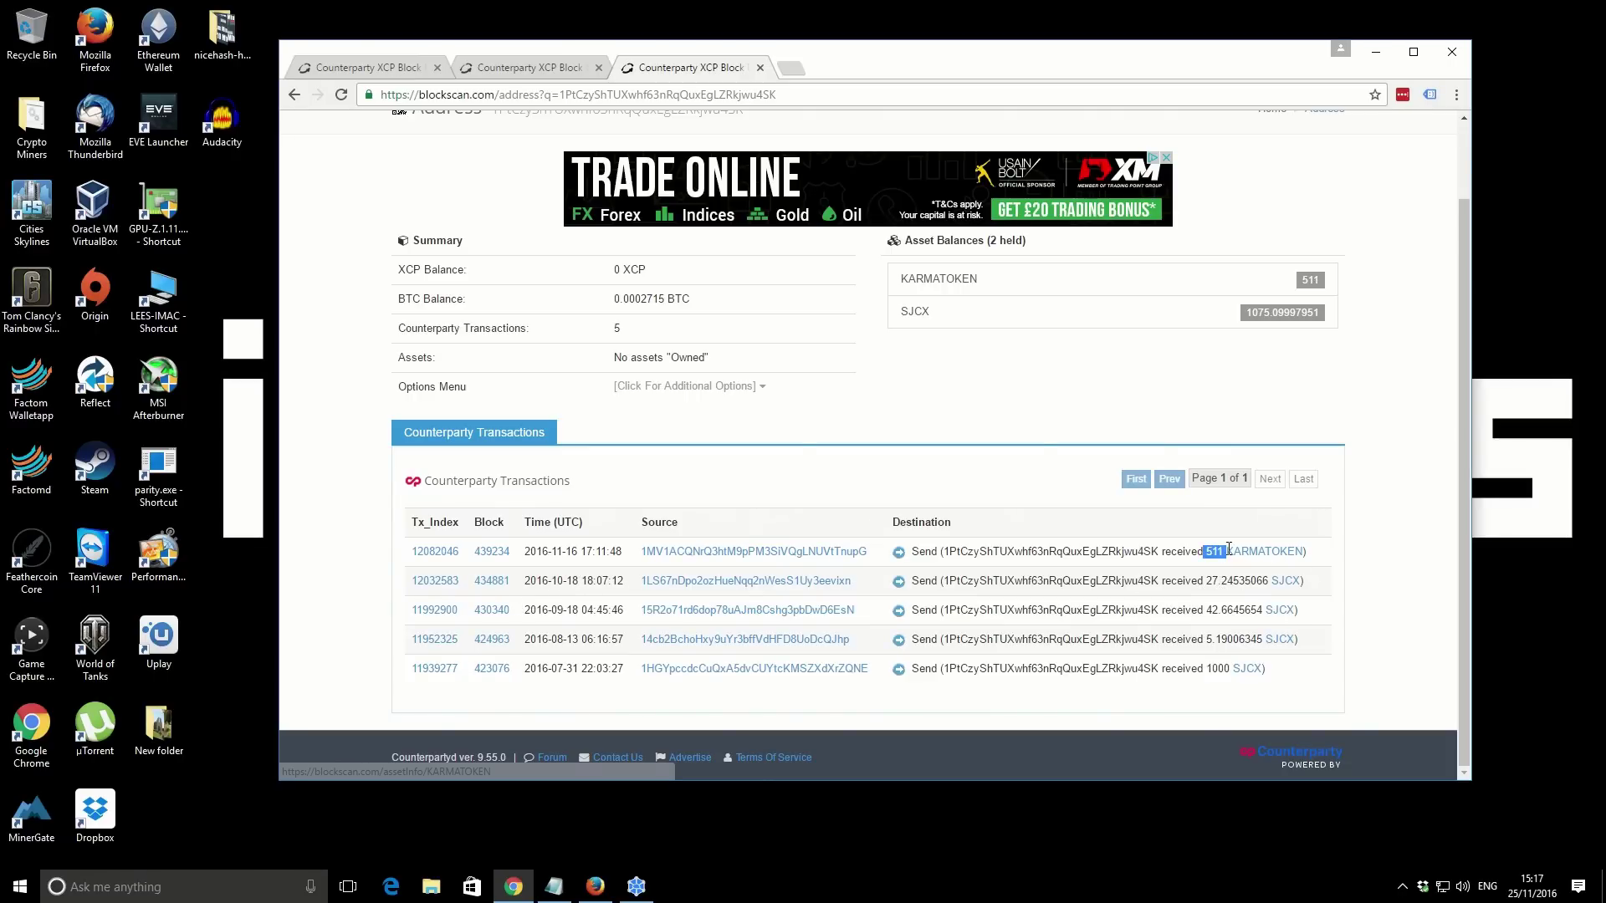
Clear the selection and switch to the sending address's Counterparty history tab.
{"action": "left_click", "coordinate": [1315, 558]}
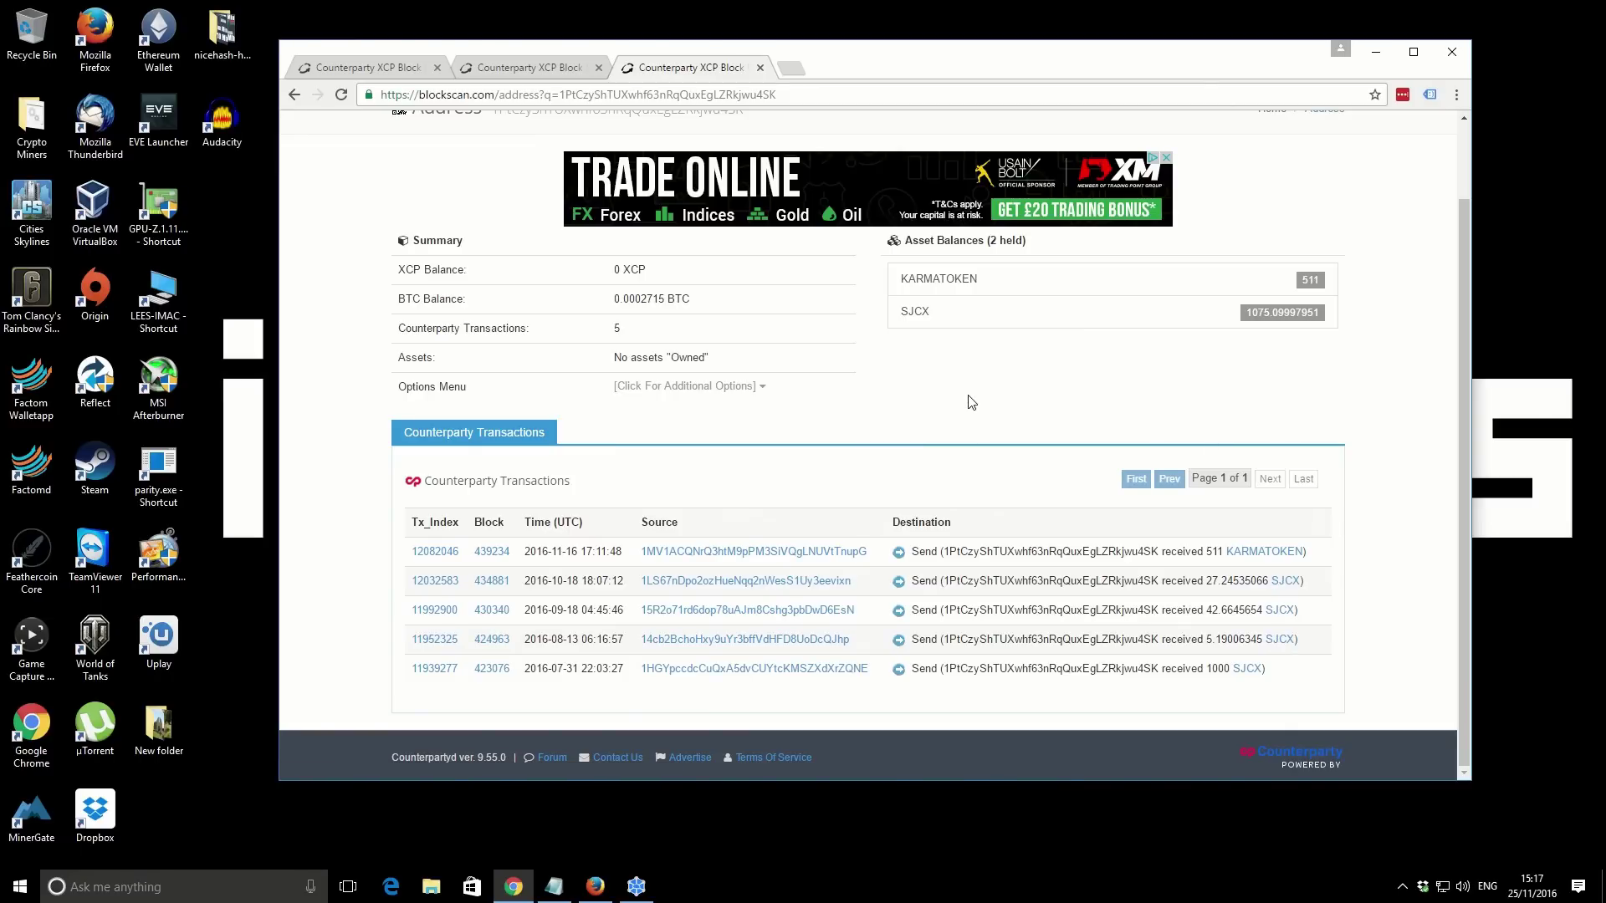
{"action": "left_click", "coordinate": [330, 43]}
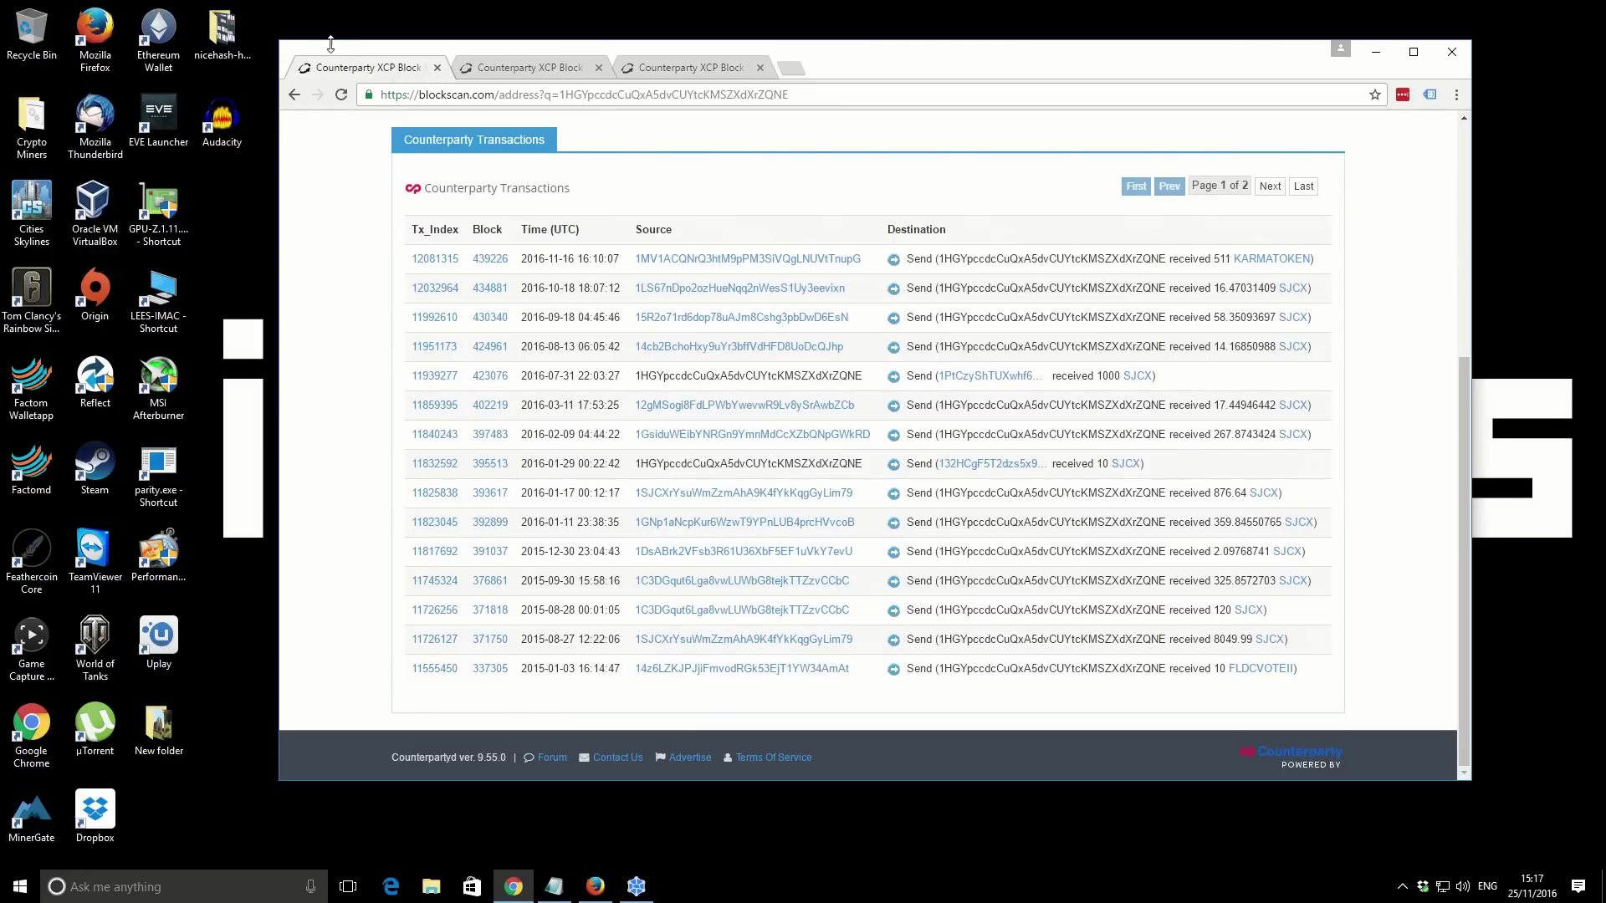
Minimize Chrome, select Drive (bace79) in Storj Share, and launch File Explorer.
{"action": "left_click", "coordinate": [1375, 52]}
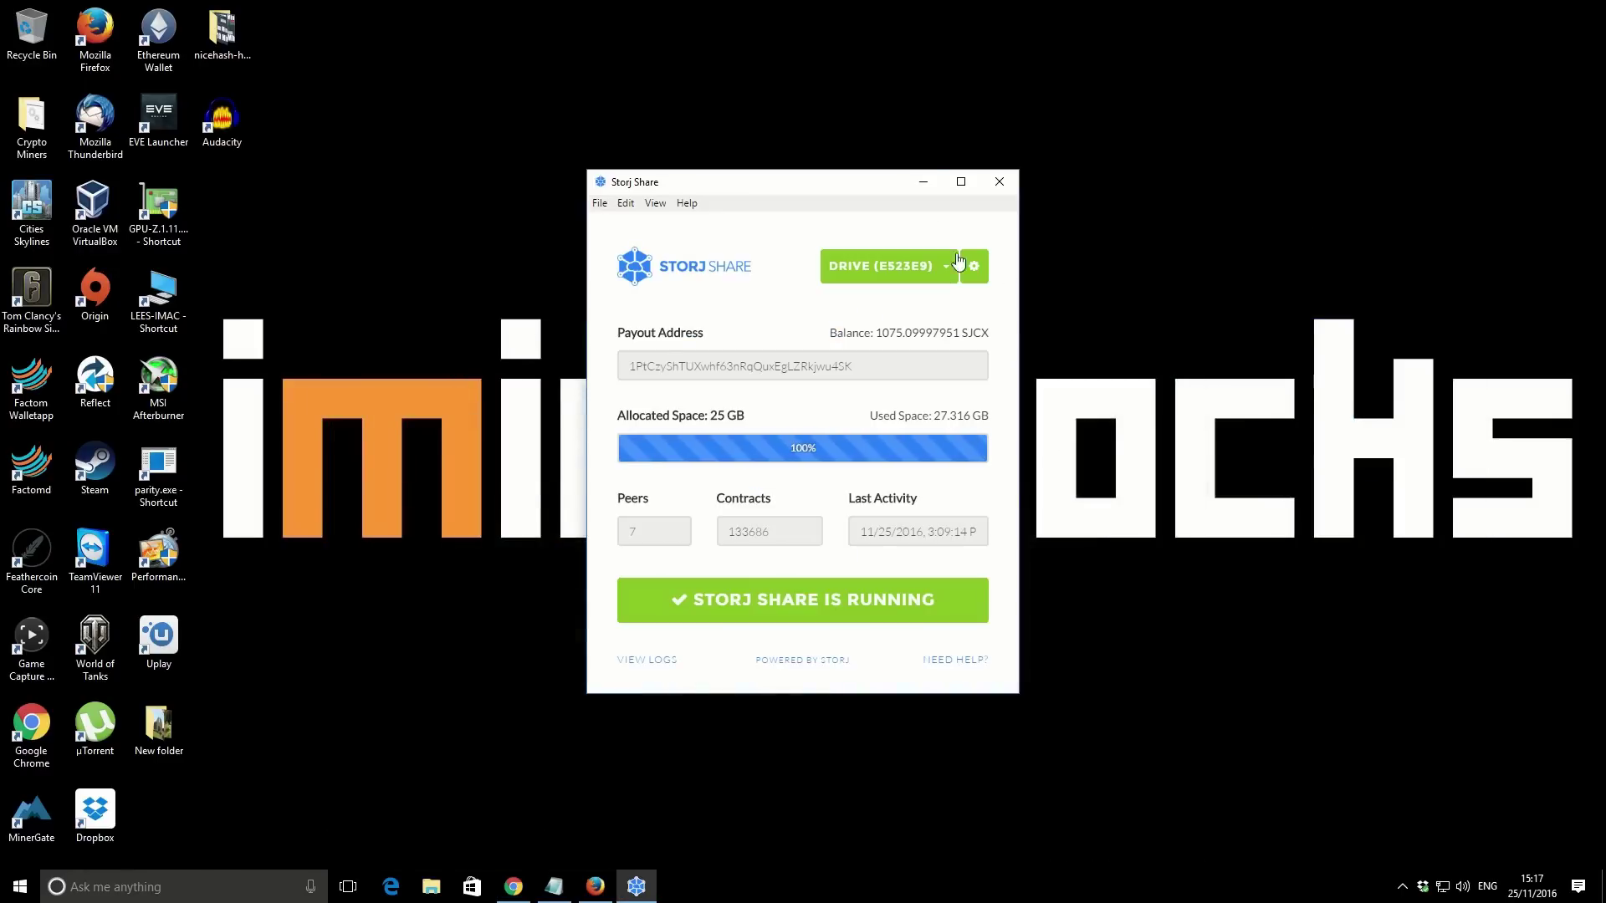
{"action": "left_click", "coordinate": [902, 266]}
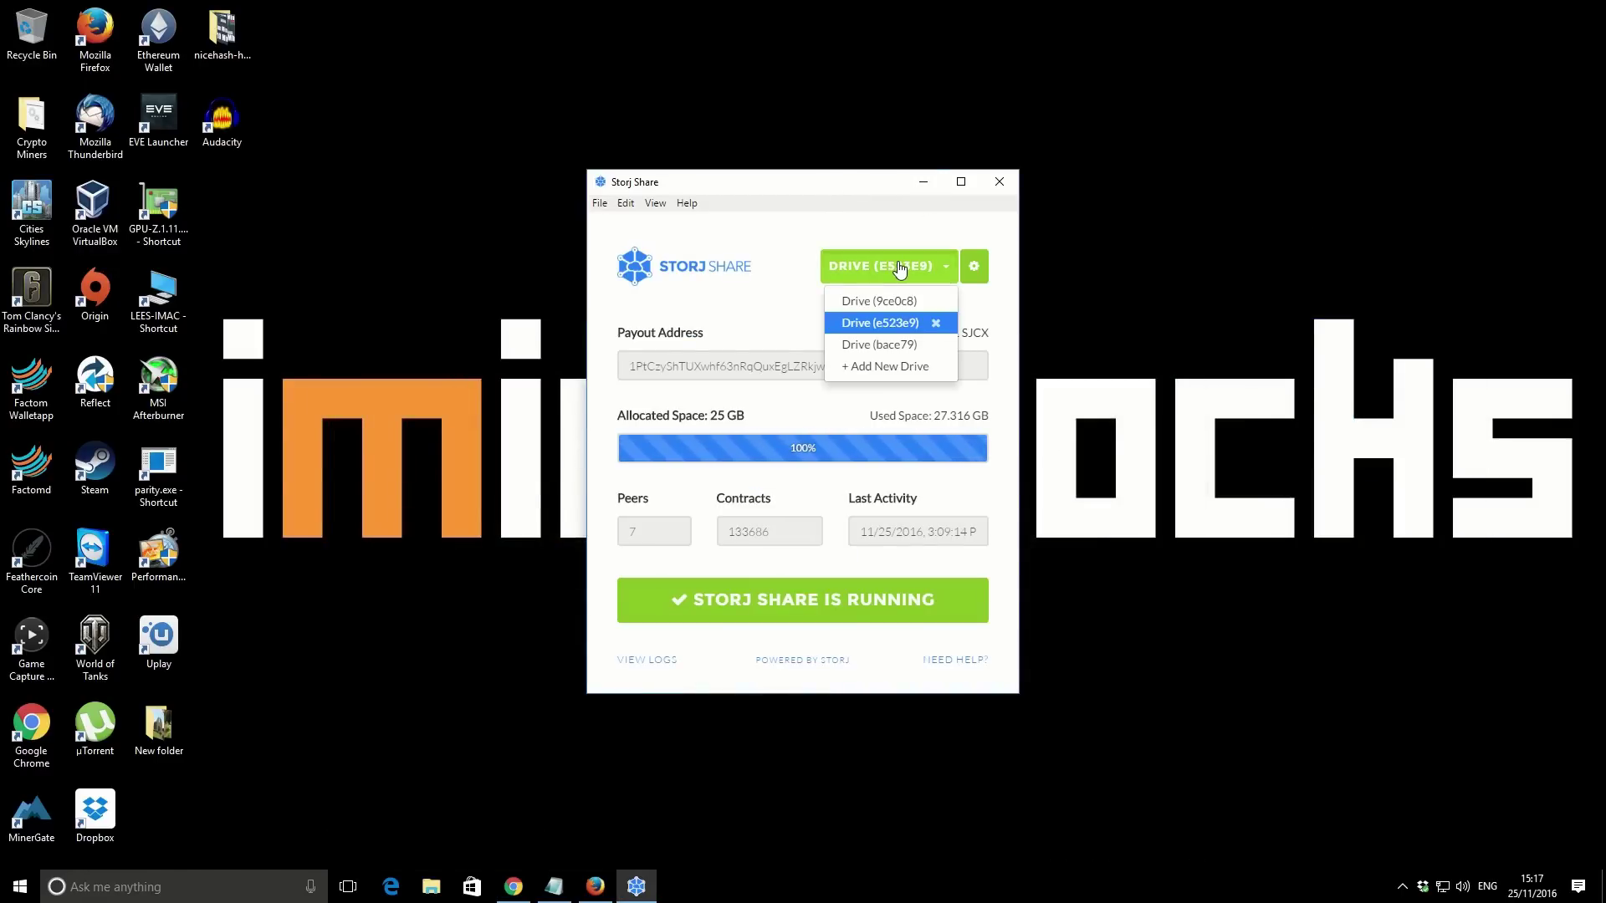
{"action": "left_click", "coordinate": [880, 345]}
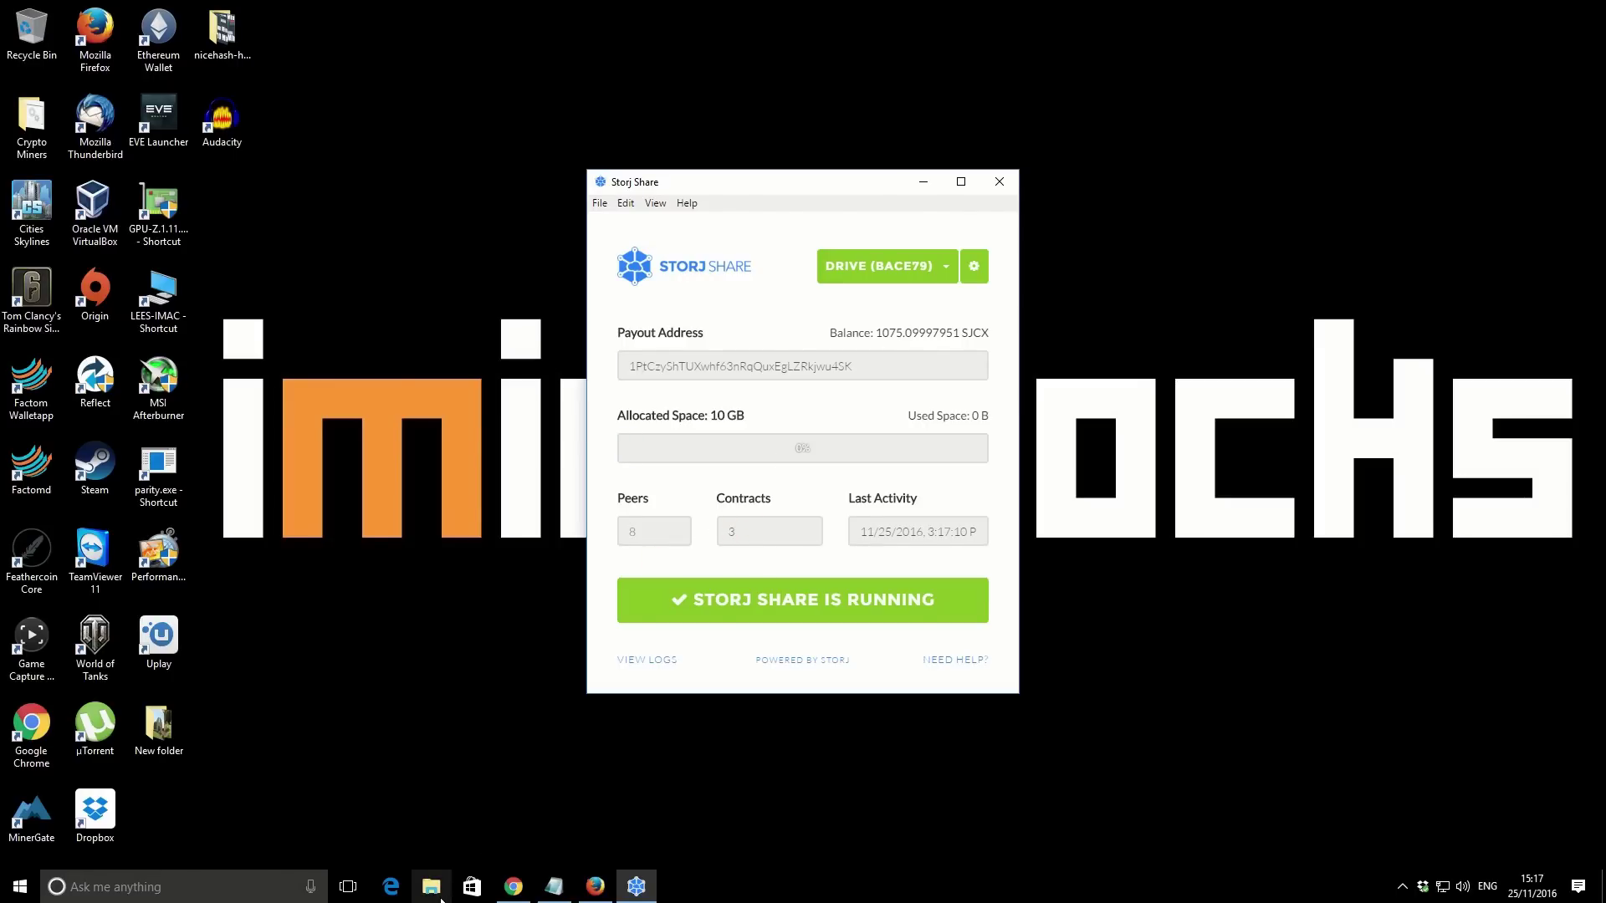
{"action": "left_click", "coordinate": [432, 893]}
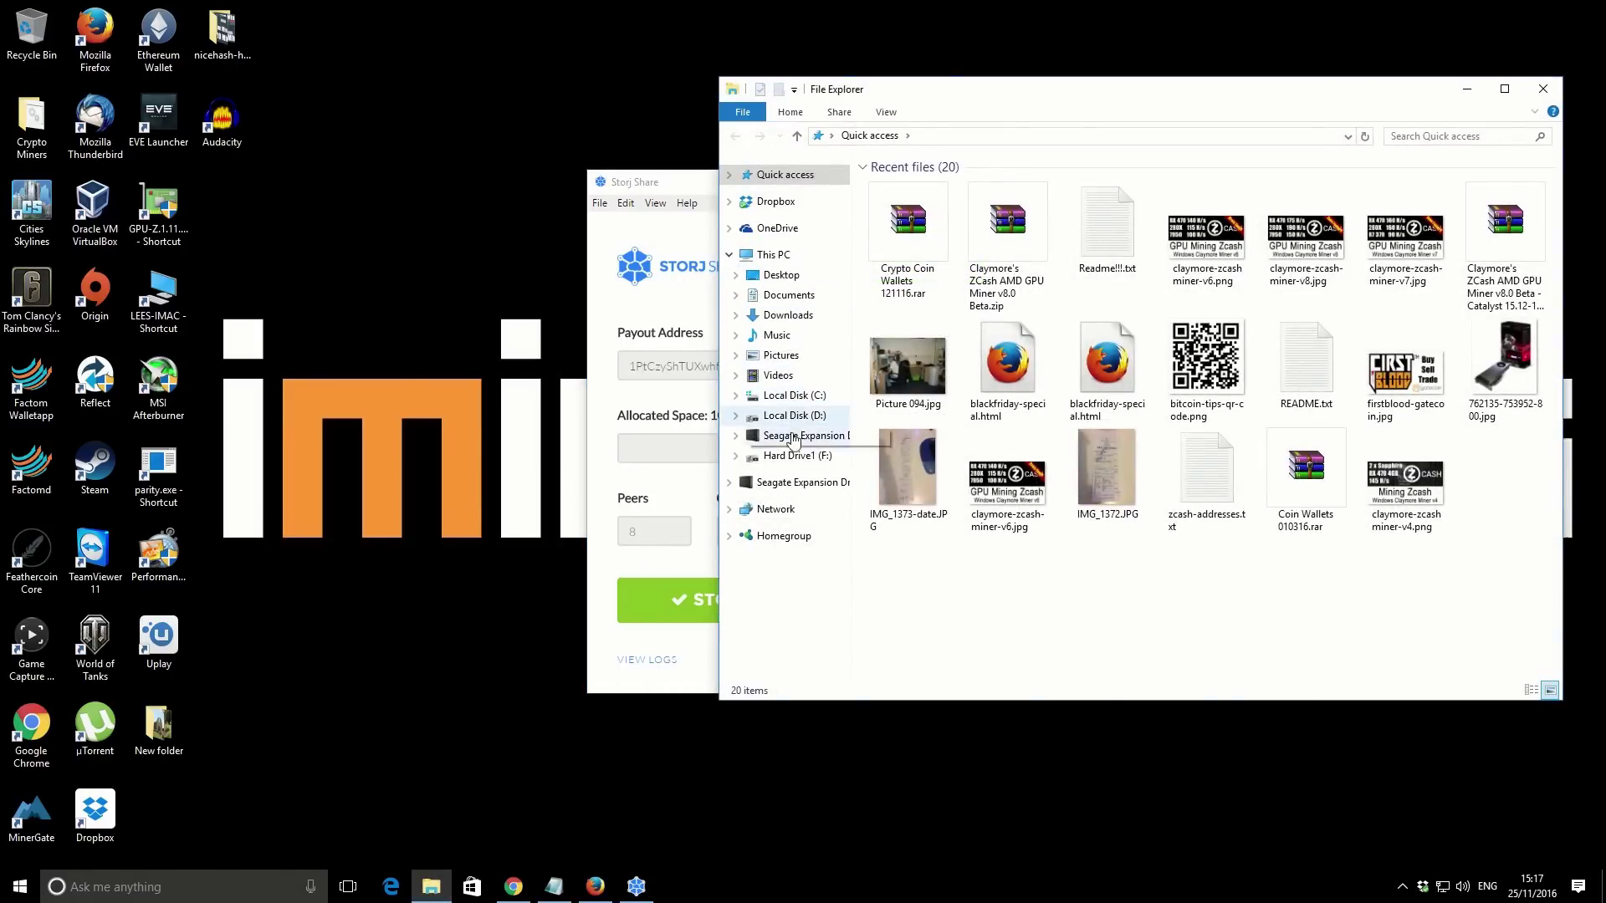
Open storjshare-bace79 in StorjShare Demo 10GB on Hard Drive1 (F:) and look inside contracts.db.
{"action": "left_click", "coordinate": [796, 457]}
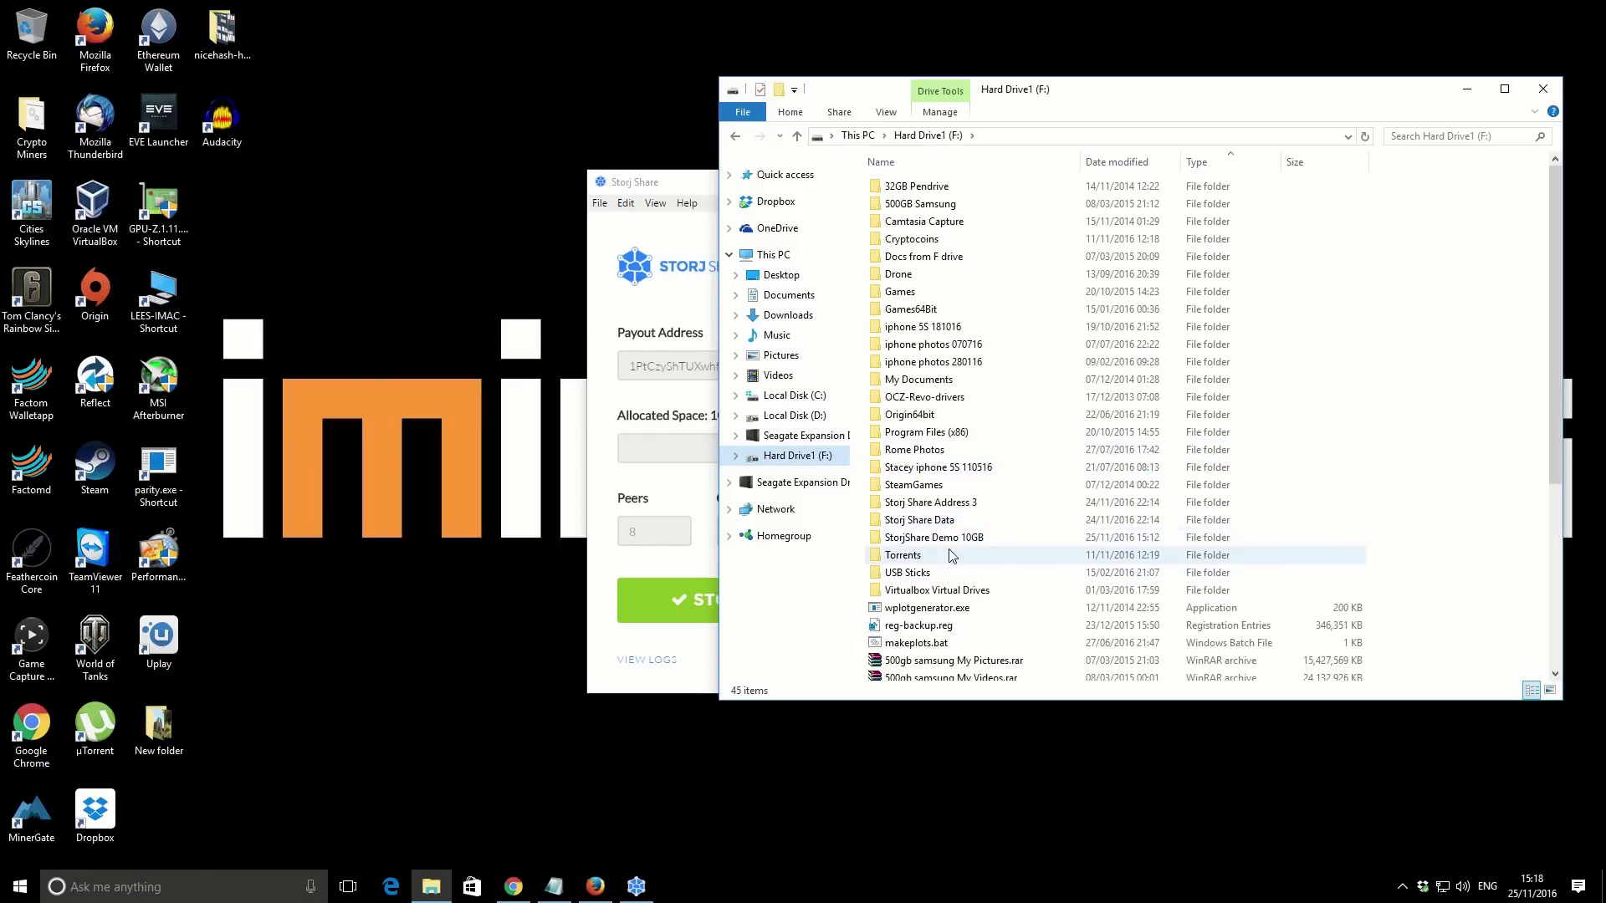
{"action": "double_click", "coordinate": [941, 542]}
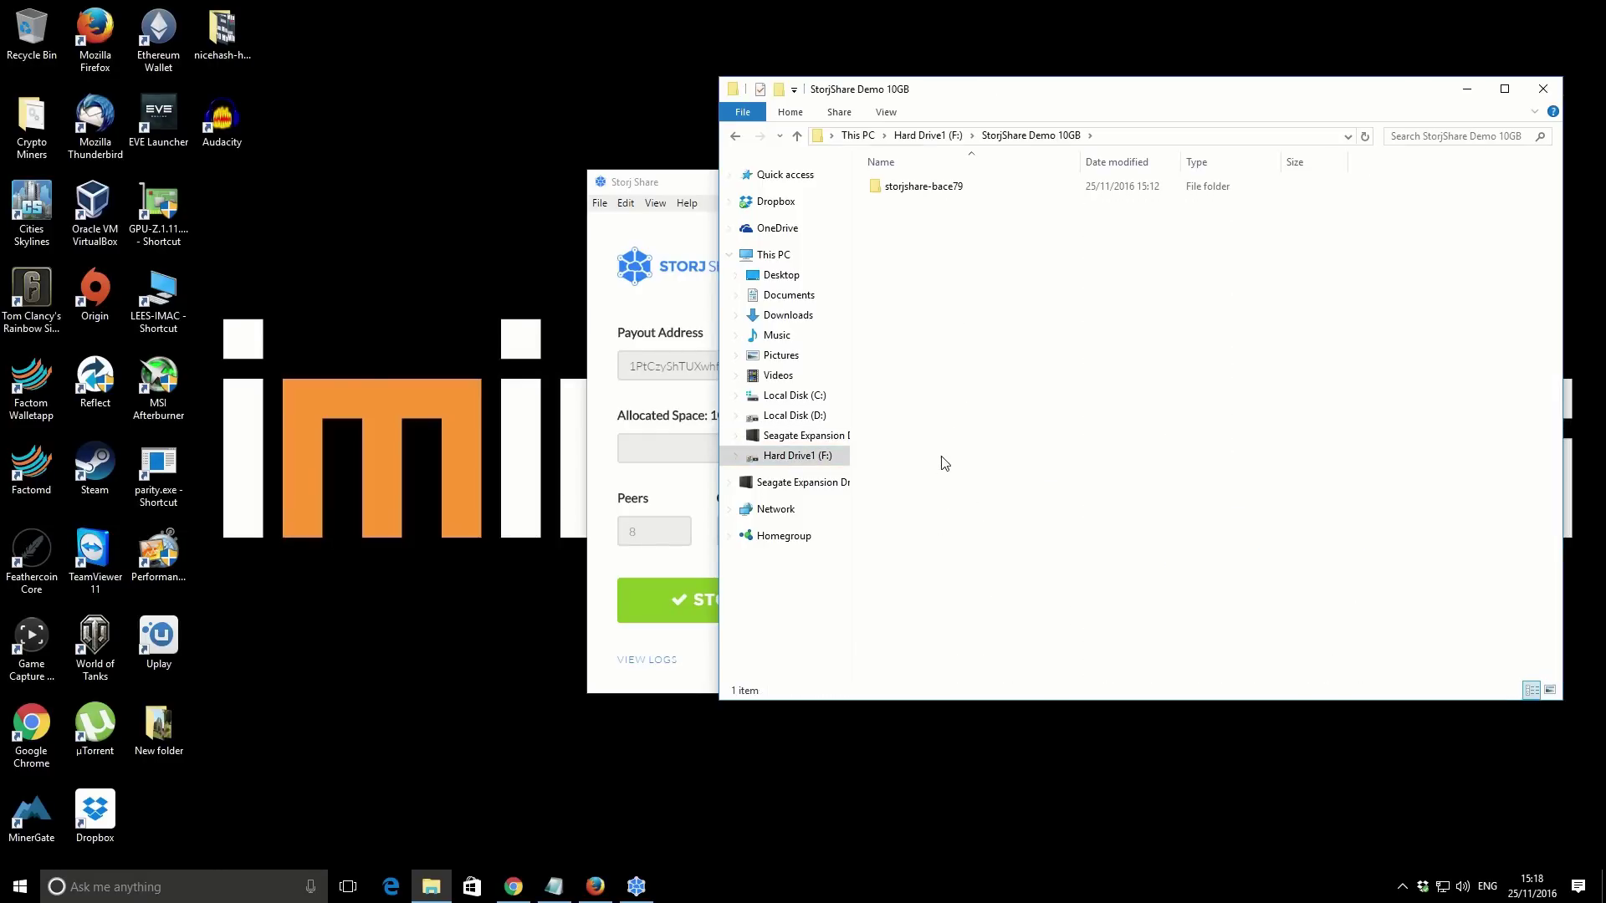
{"action": "double_click", "coordinate": [939, 191]}
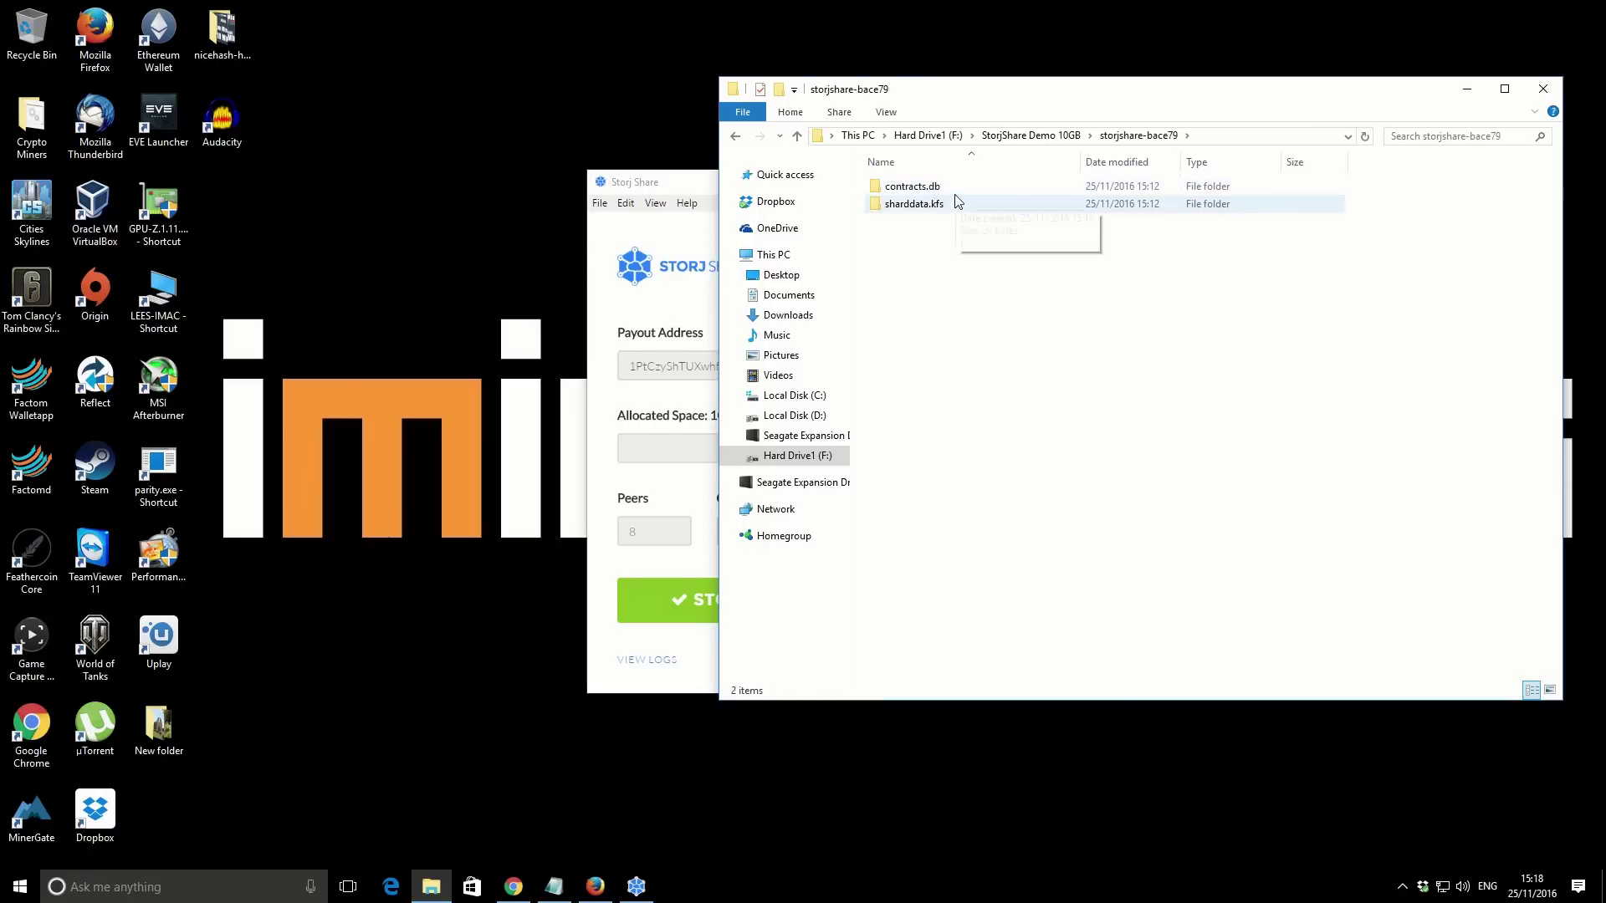
{"action": "double_click", "coordinate": [956, 195]}
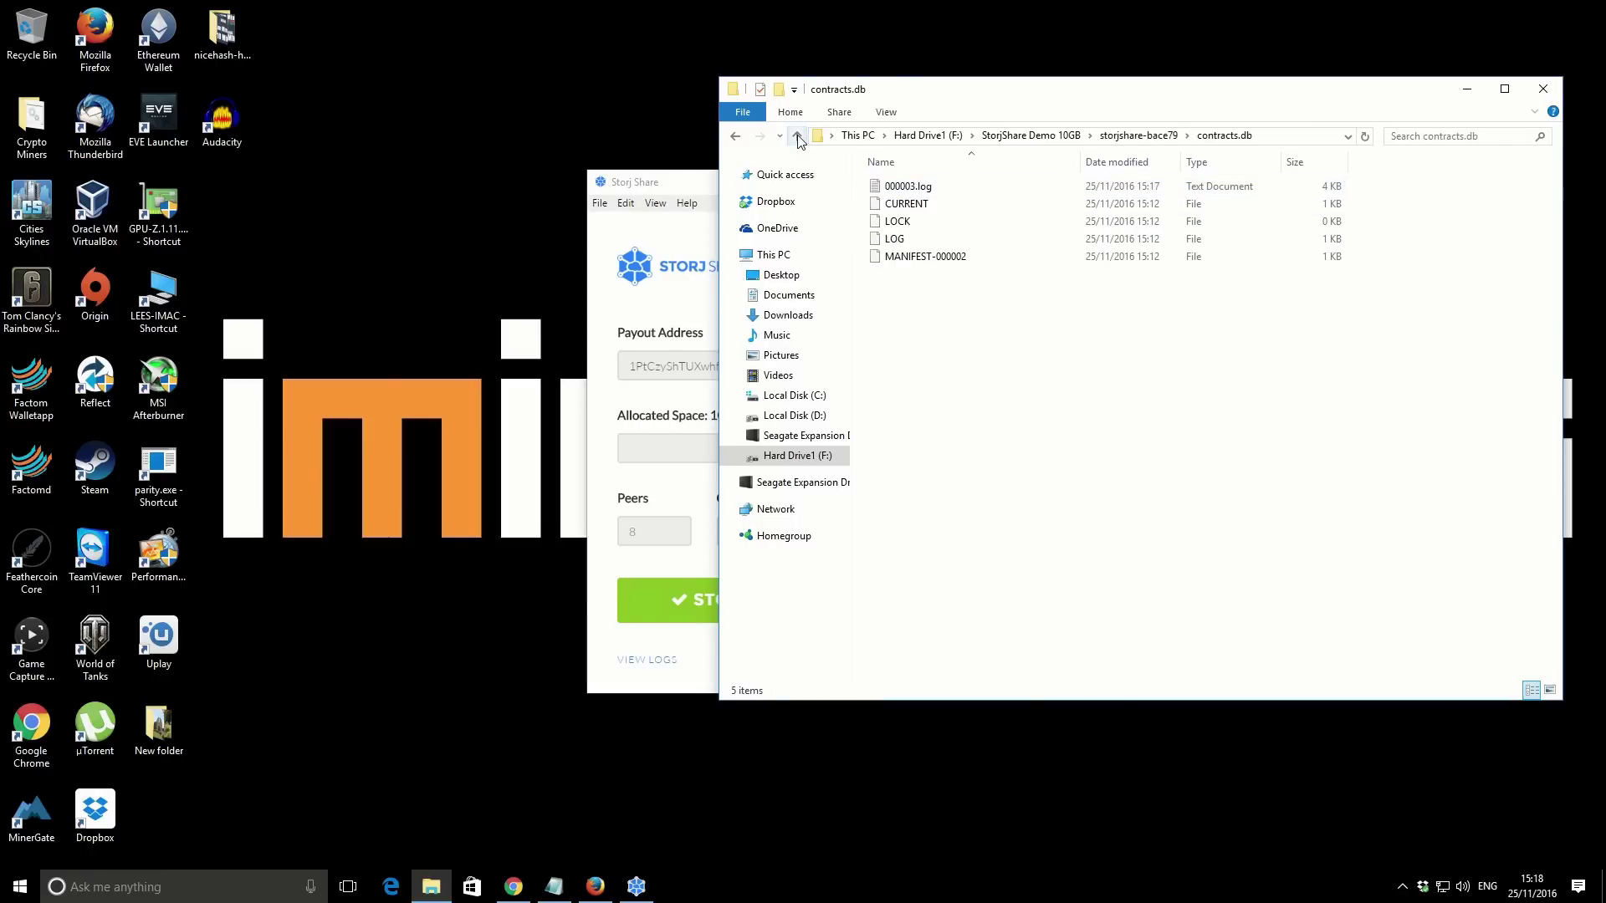
{"action": "left_click", "coordinate": [796, 135]}
Look inside sharddata.kfs, then go back up to the StorjShare Demo 10GB folder.
{"action": "left_click", "coordinate": [938, 207]}
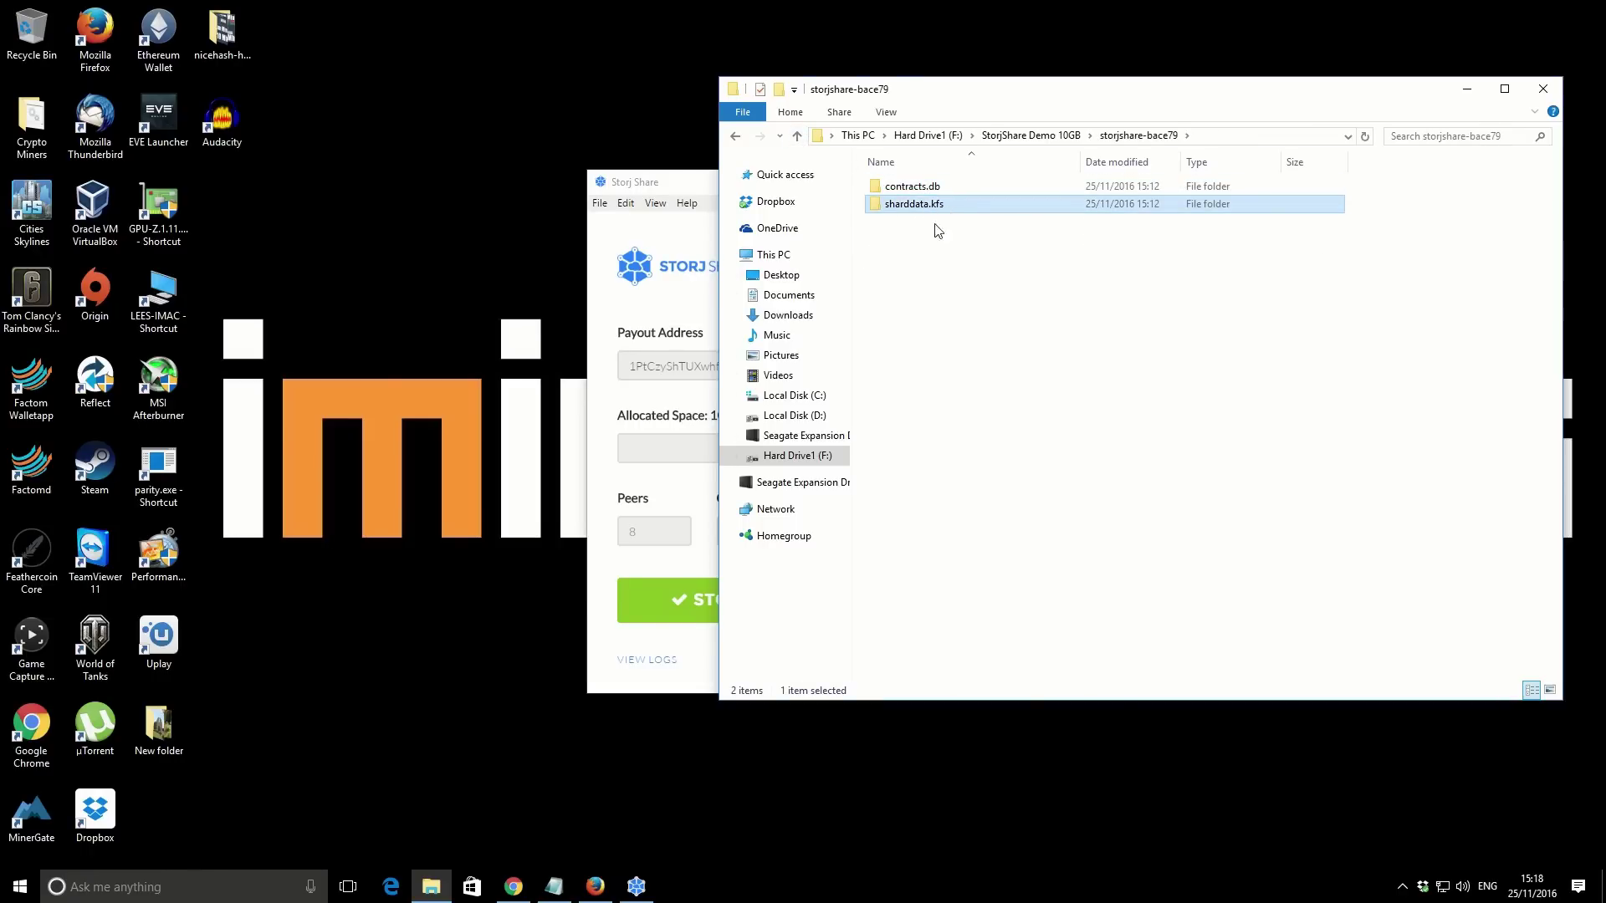
{"action": "left_click", "coordinate": [946, 305]}
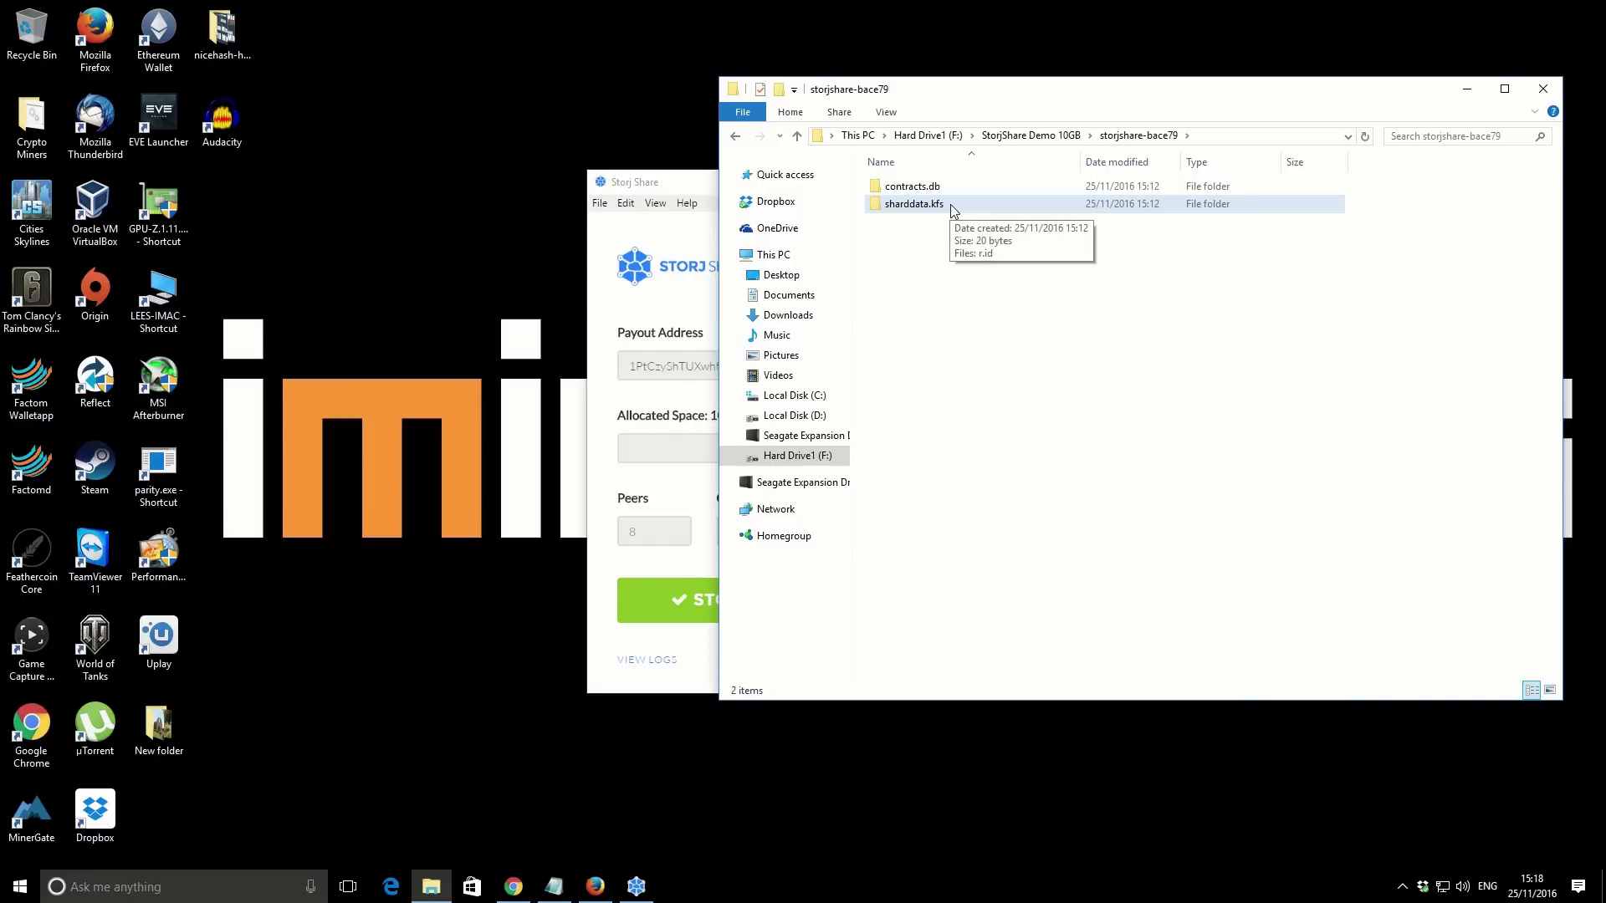
{"action": "double_click", "coordinate": [950, 204]}
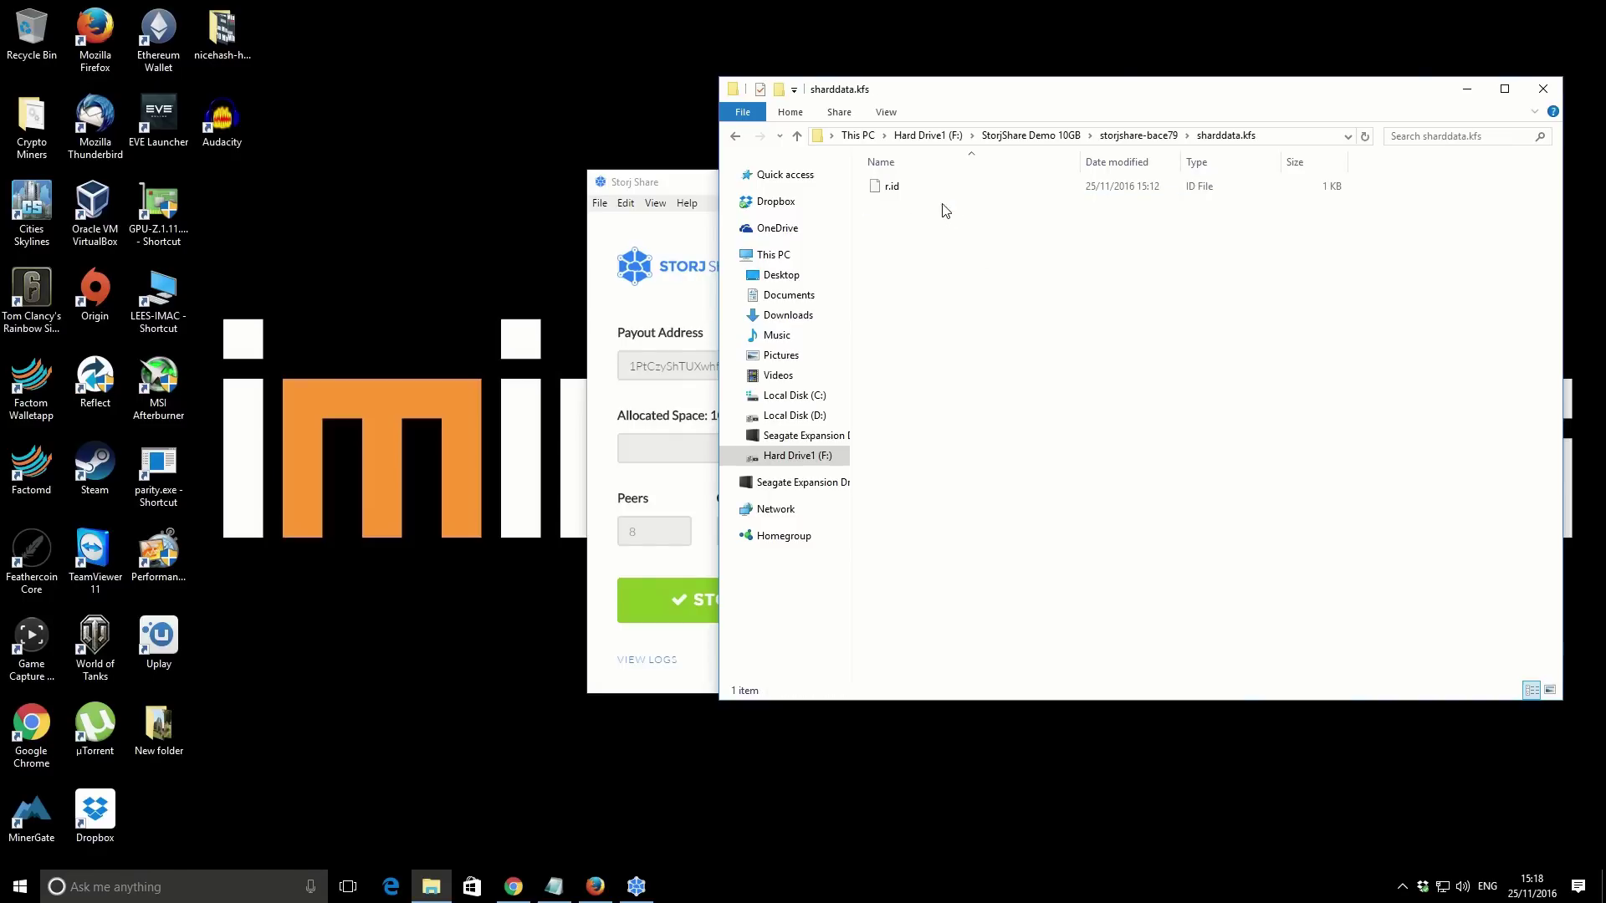
{"action": "left_click", "coordinate": [796, 136]}
{"action": "left_click", "coordinate": [796, 136]}
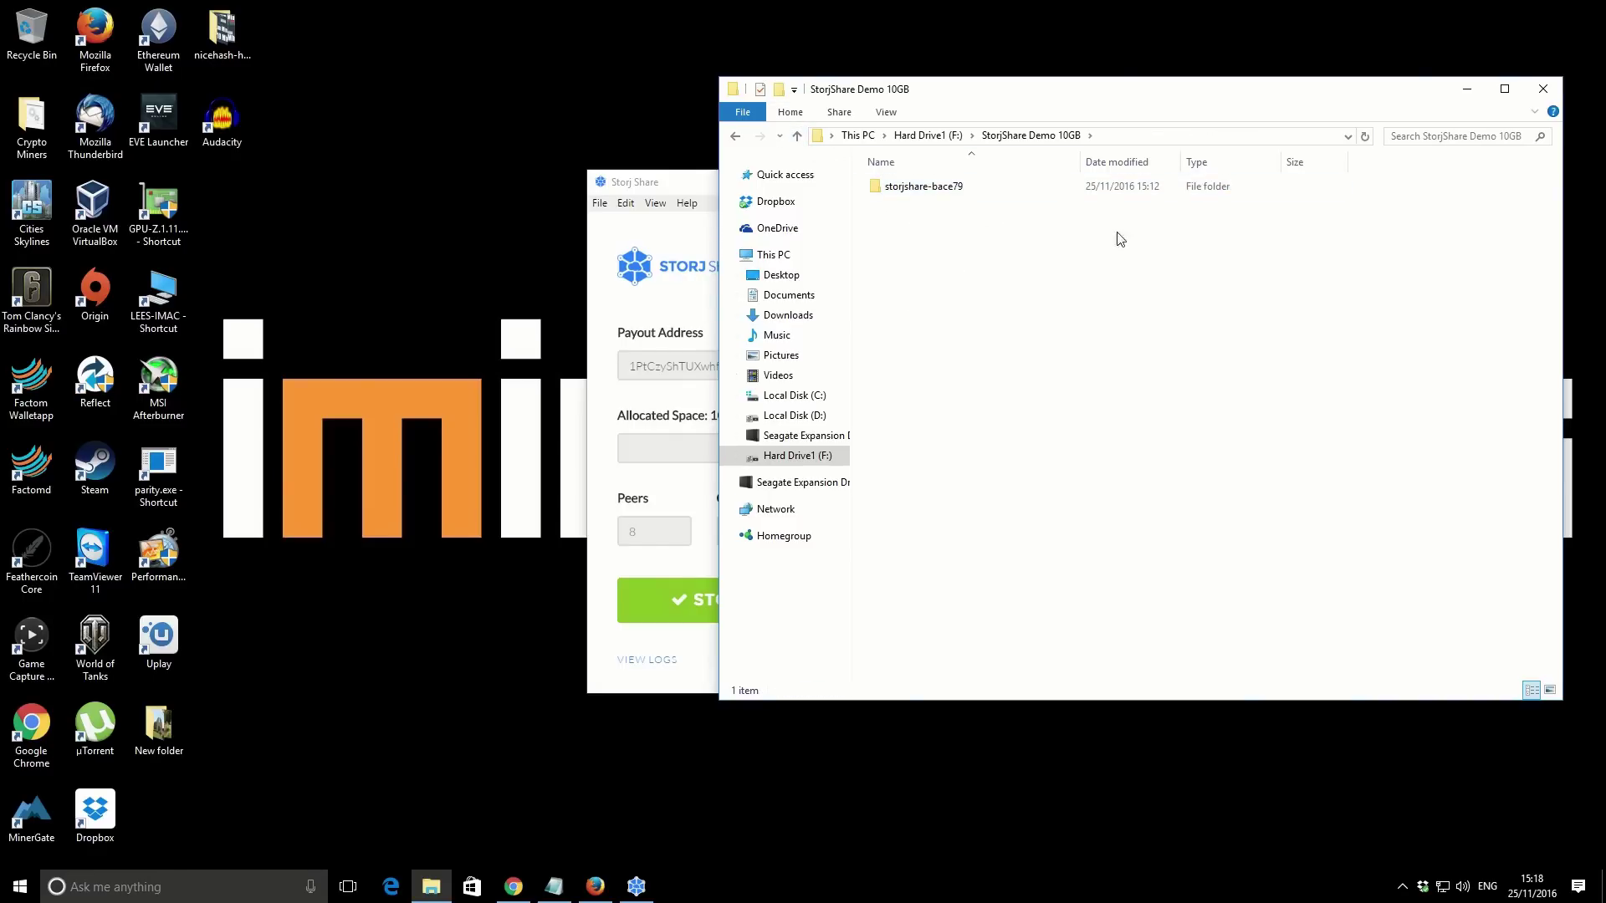
Close File Explorer, leaving Storj Share showing drive BACE79 running with 0 B of 10 GB used.
{"action": "left_click", "coordinate": [690, 184]}
{"action": "left_click", "coordinate": [1539, 88]}
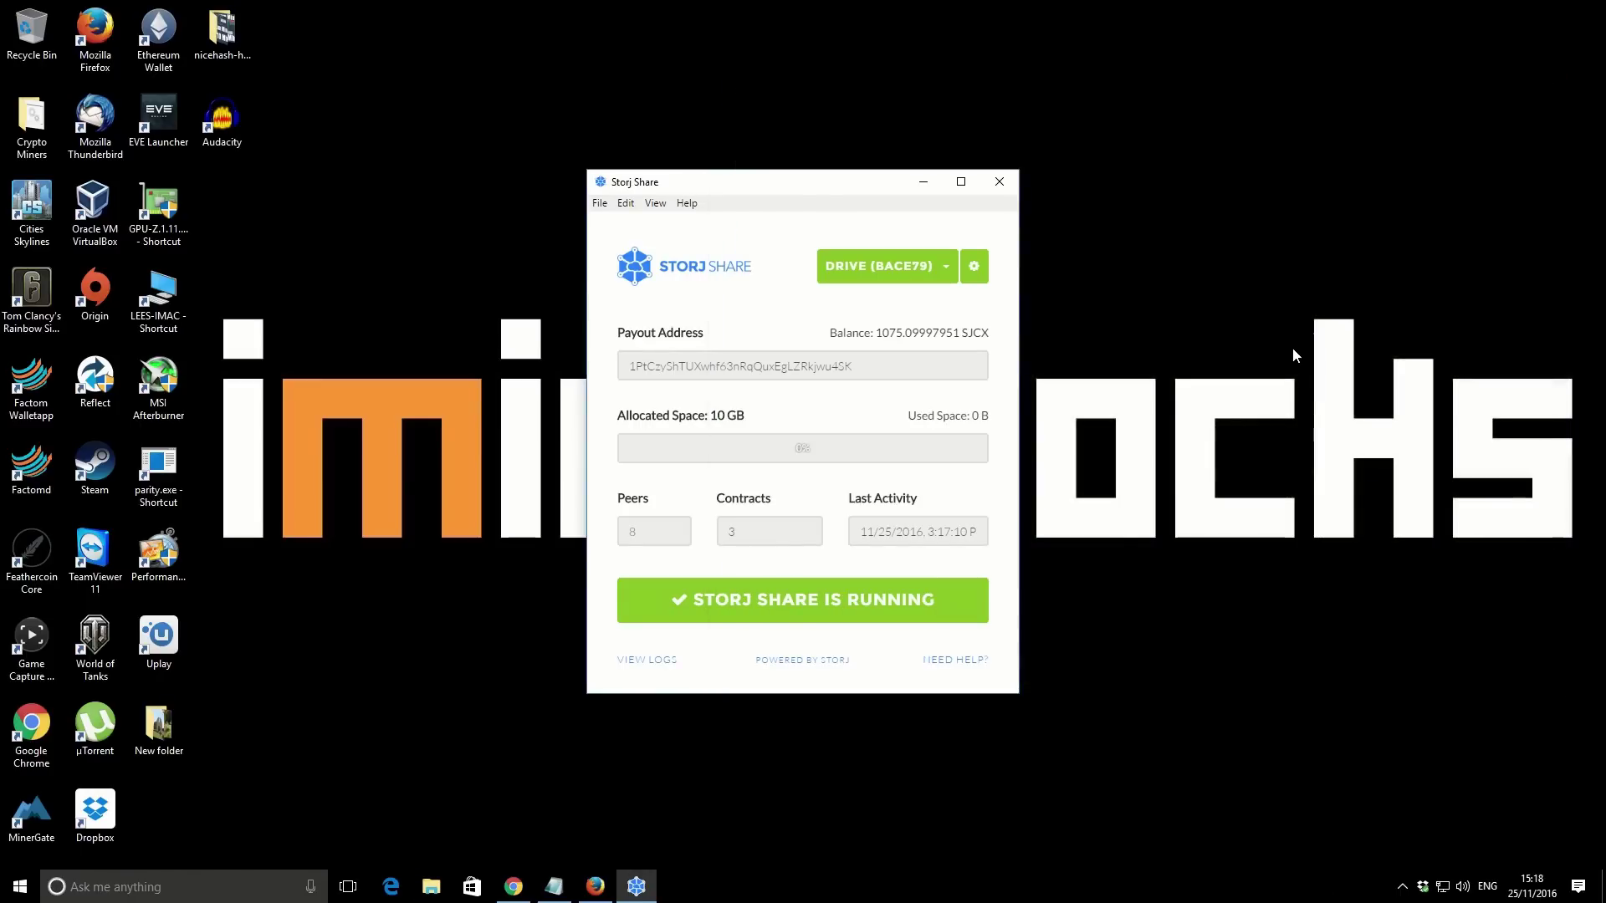
{"action": "left_click", "coordinate": [1293, 348]}
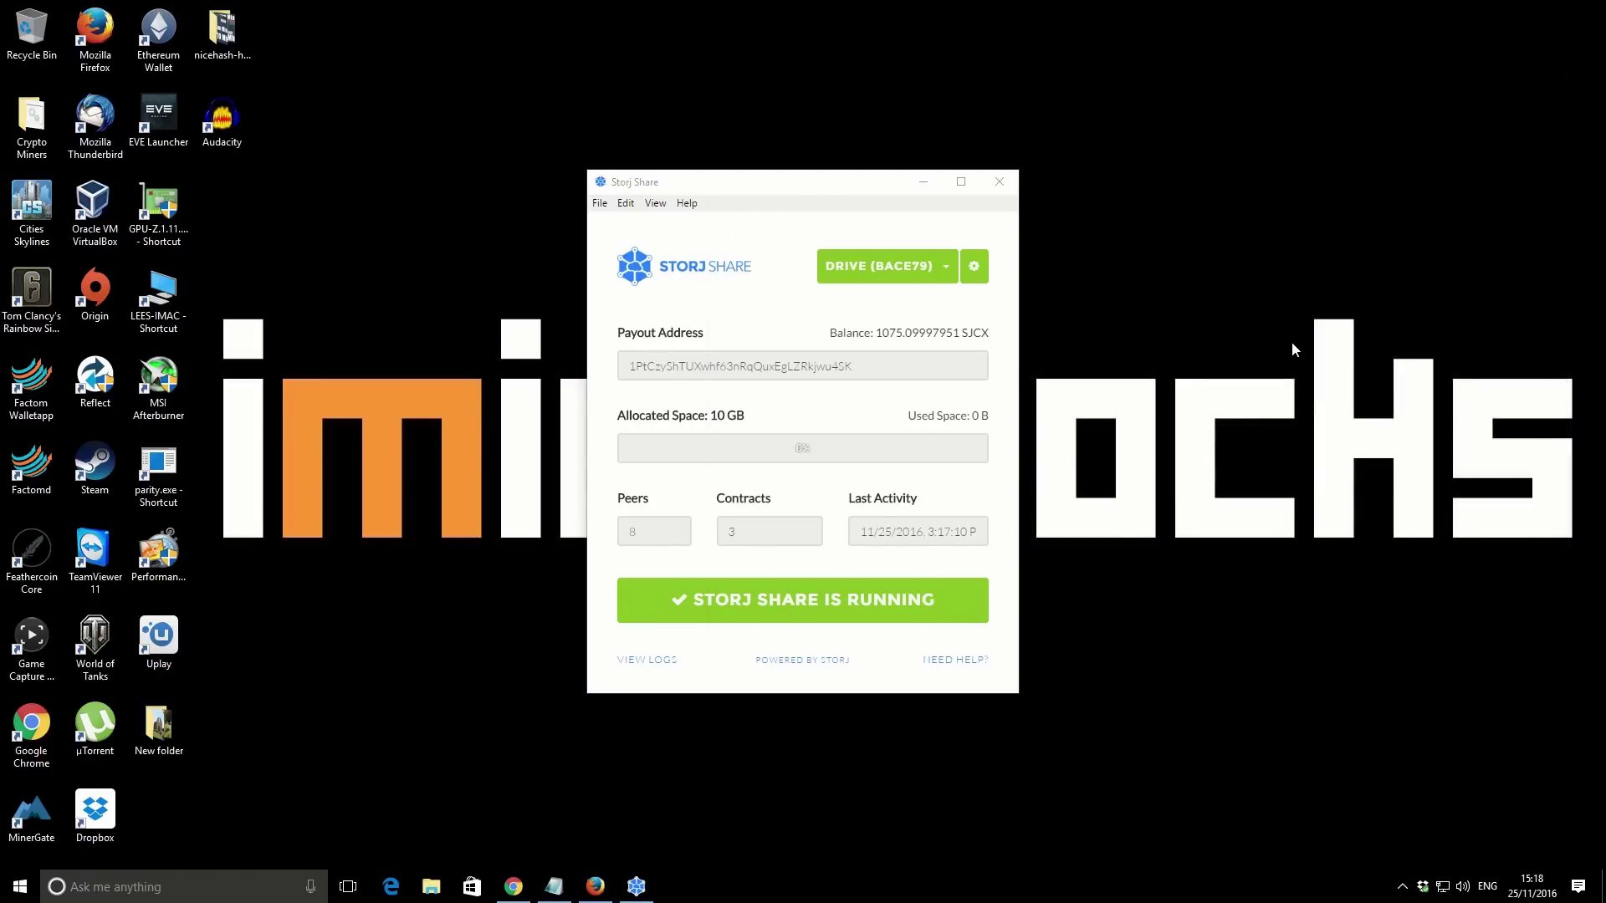